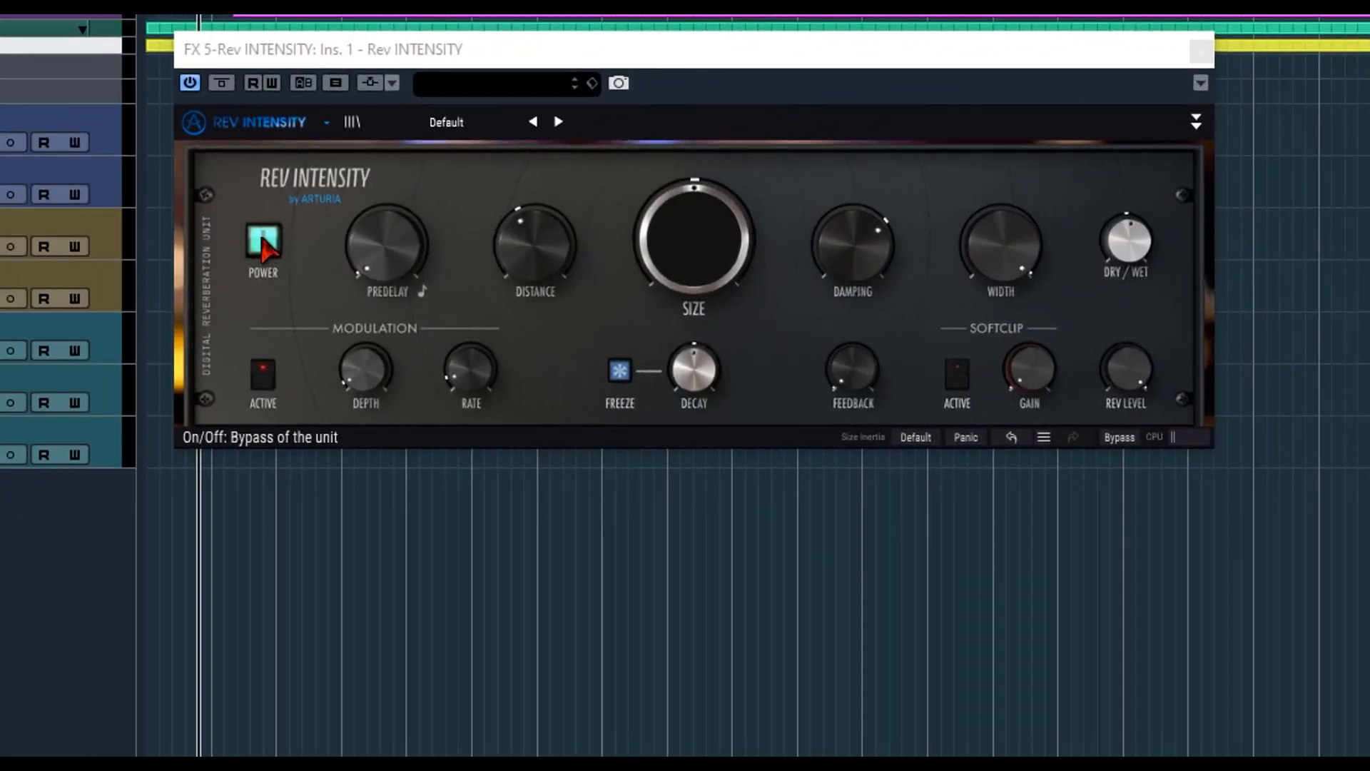
Switch the reverb unit's power off and back on, and toggle its bypass on and off.
click(264, 242)
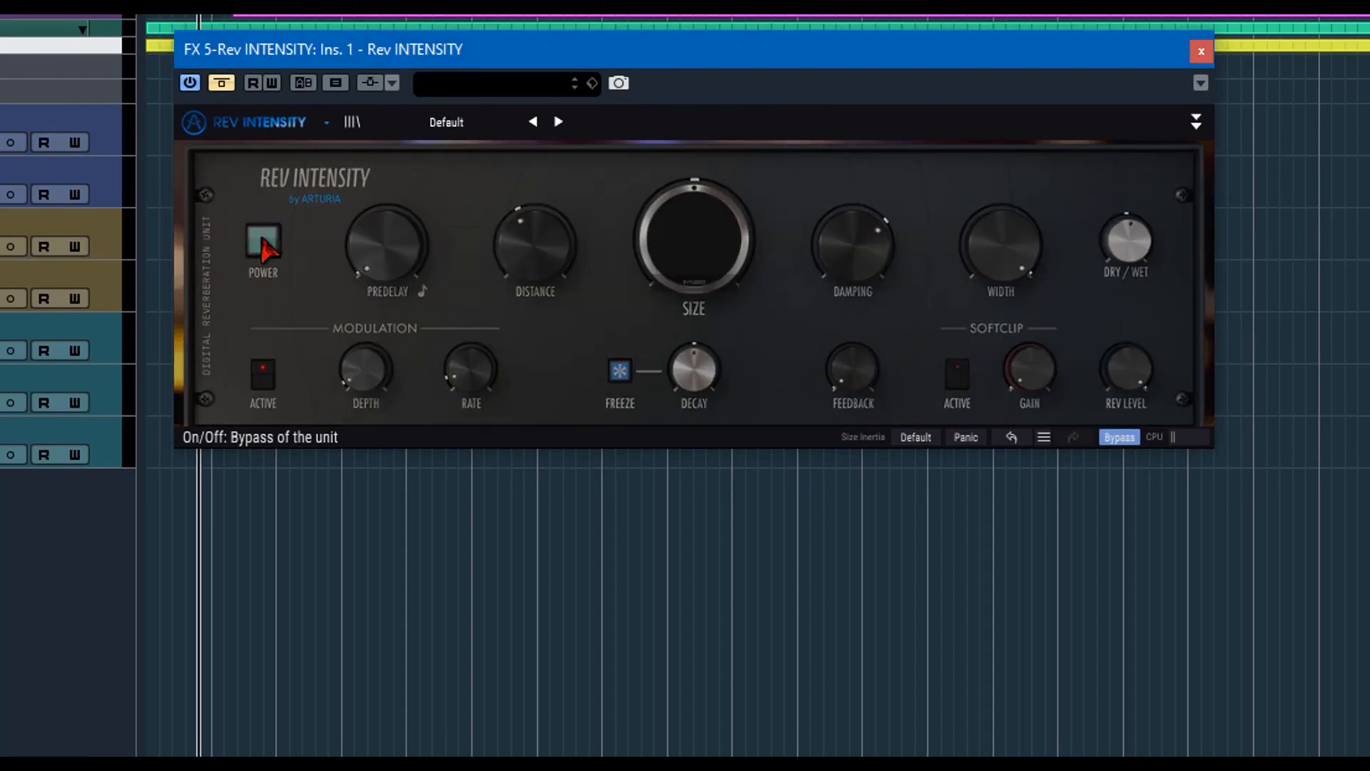
click(266, 244)
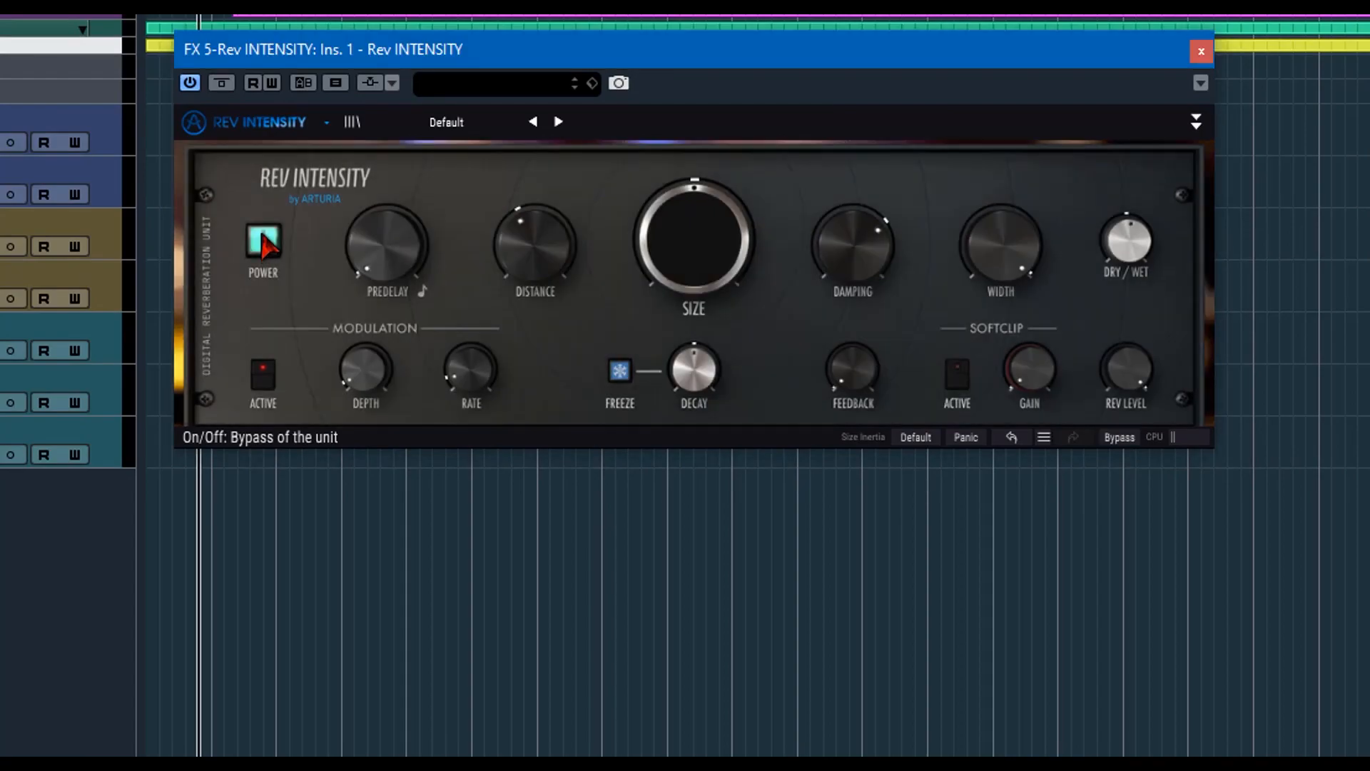
click(1133, 448)
click(1131, 448)
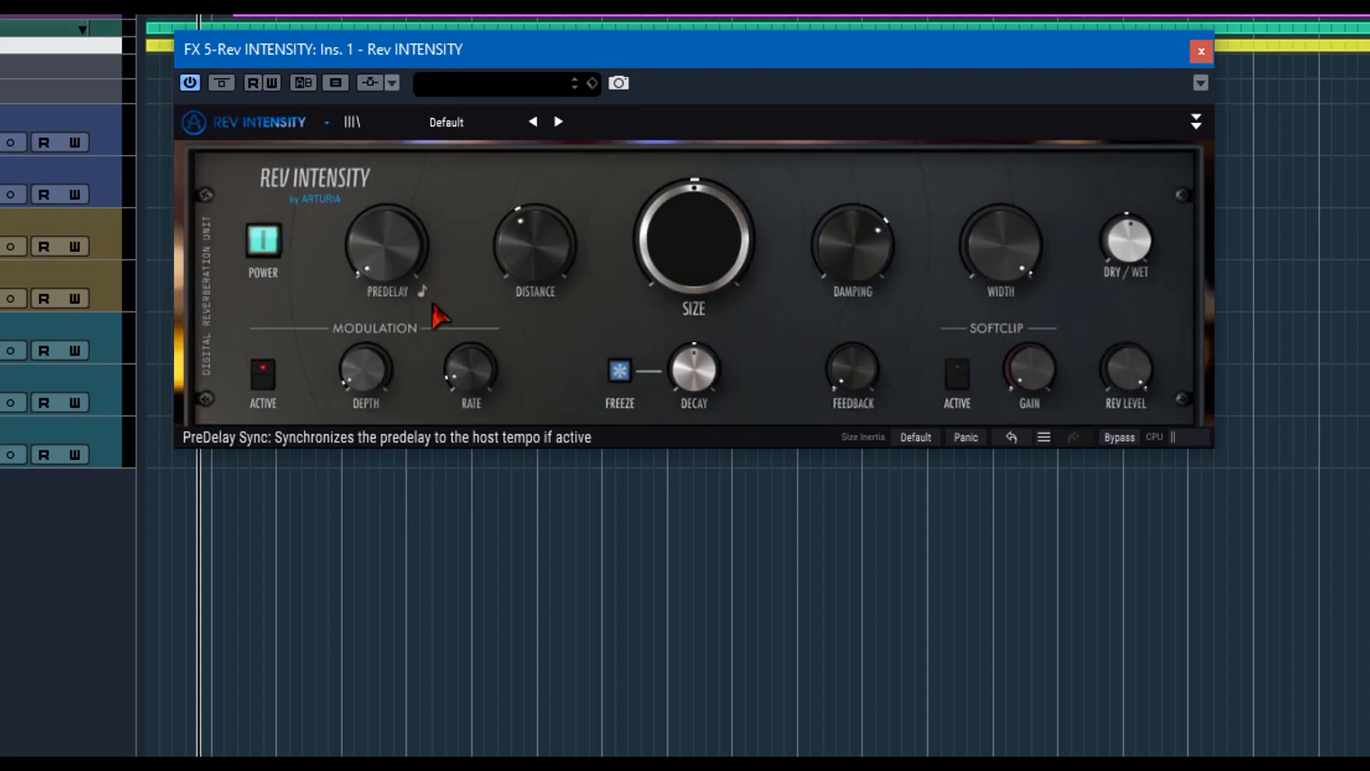
Try a Predelay of 6.66 ms and return it to 0.00 ms.
mouse_move(393, 273)
drag(392, 273, 393, 261)
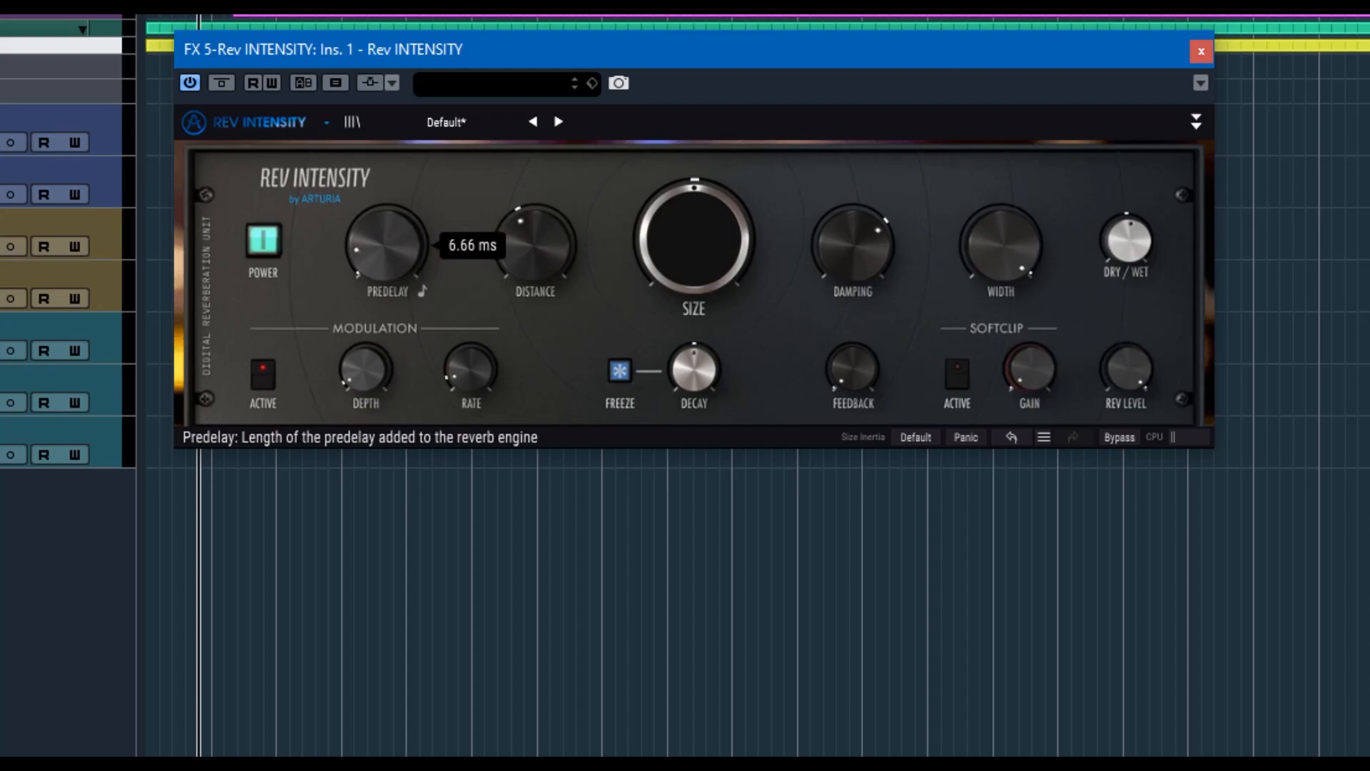
double_click(390, 274)
mouse_move(390, 274)
mouse_down()
mouse_move(390, 250)
mouse_move(389, 283)
mouse_up()
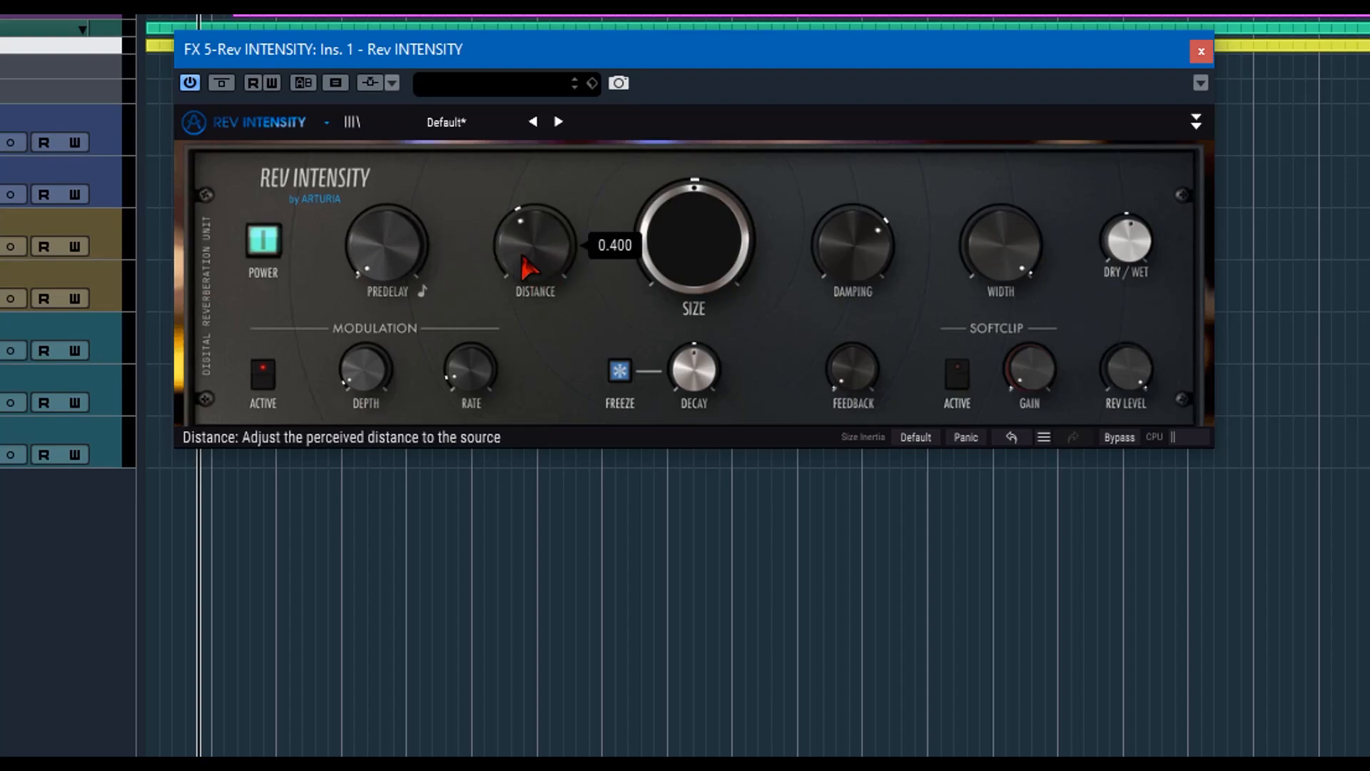
Try a lower Distance setting and raise it well above the default.
mouse_move(555, 223)
mouse_down()
mouse_move(555, 211)
mouse_move(554, 230)
mouse_up()
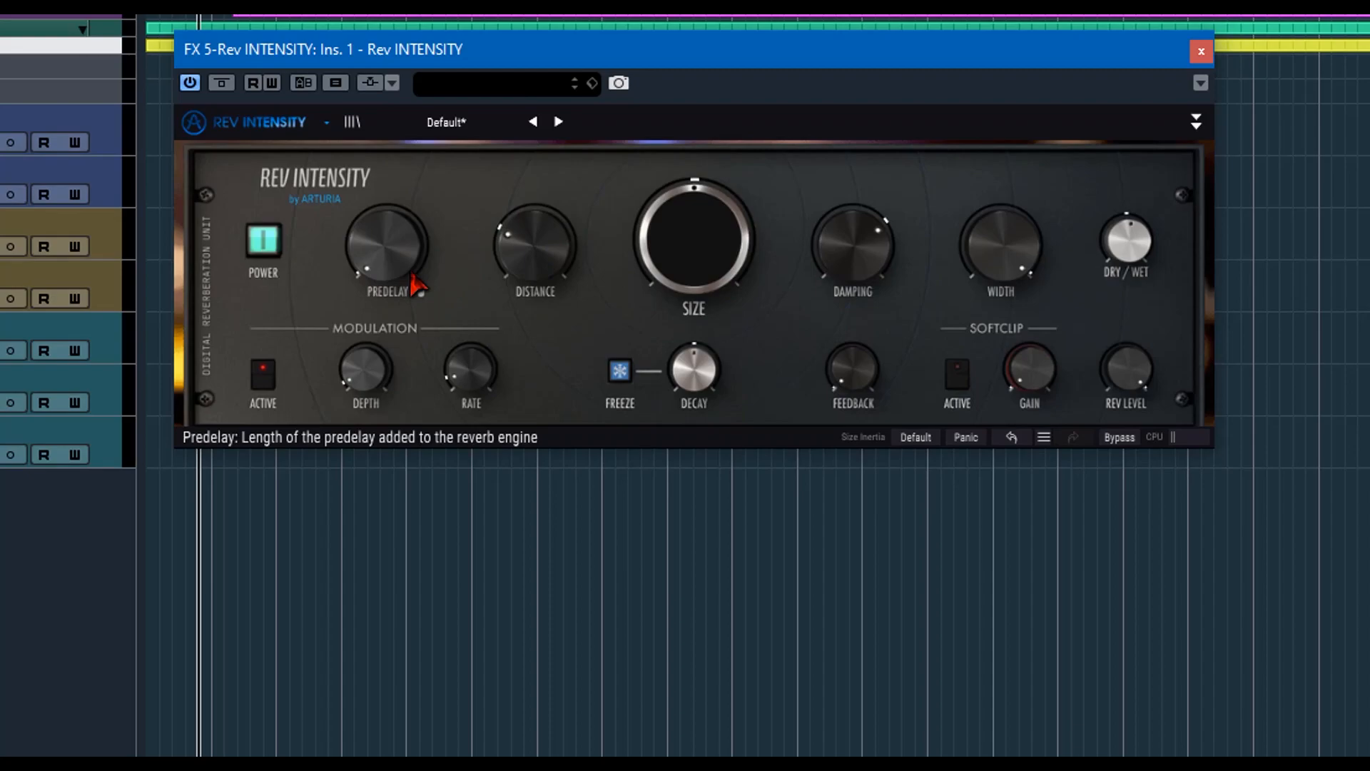
mouse_move(409, 272)
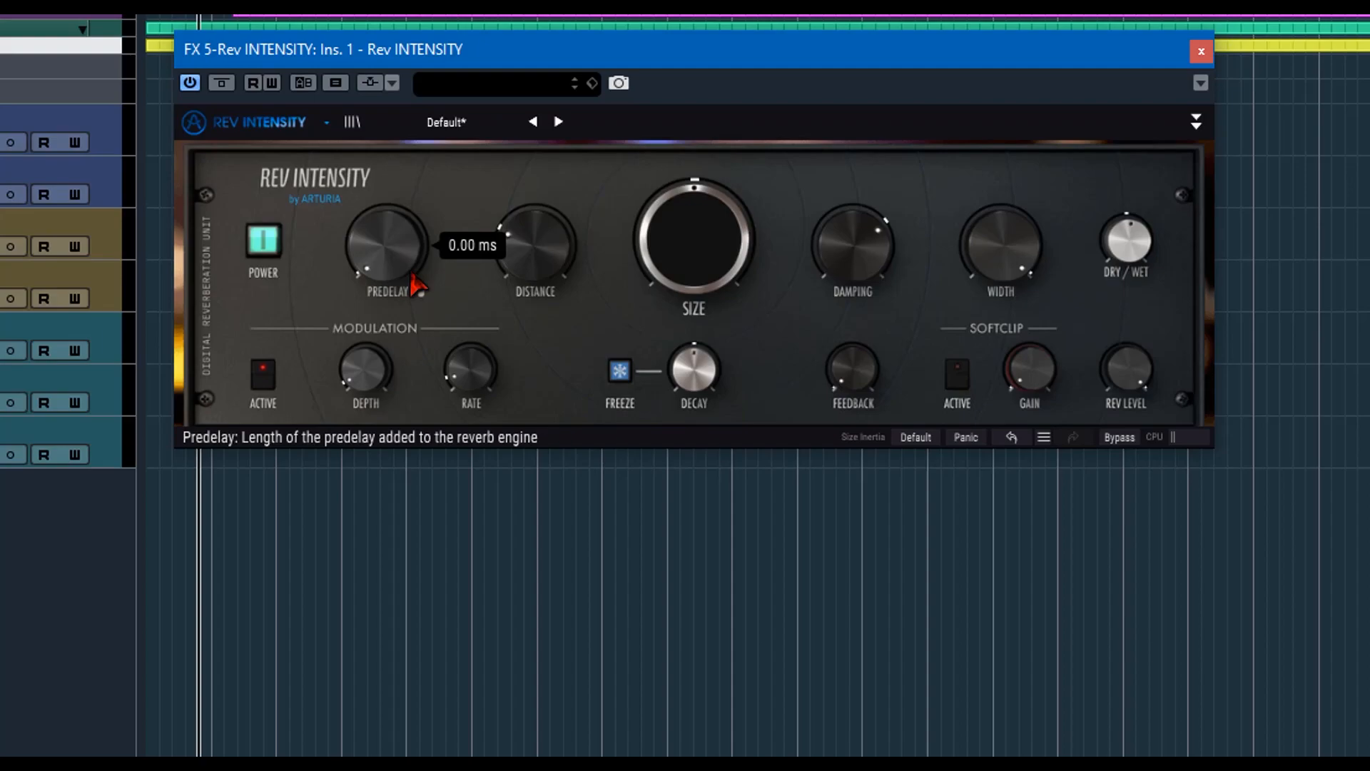
drag(538, 266, 539, 239)
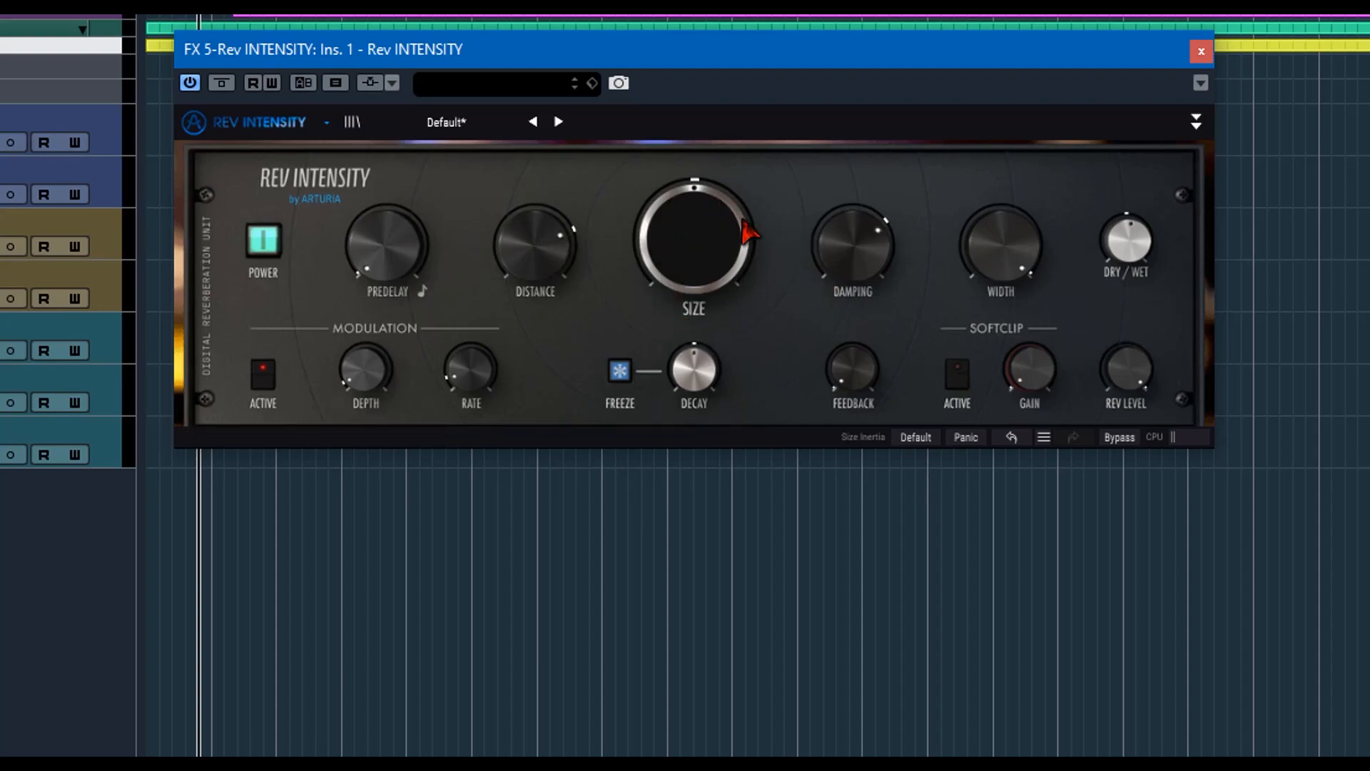
Reduce the reverb Size well below 0.500 and lower the Damping to near its minimum.
mouse_move(714, 269)
mouse_down()
mouse_move(714, 329)
mouse_move(714, 269)
mouse_move(714, 283)
mouse_up()
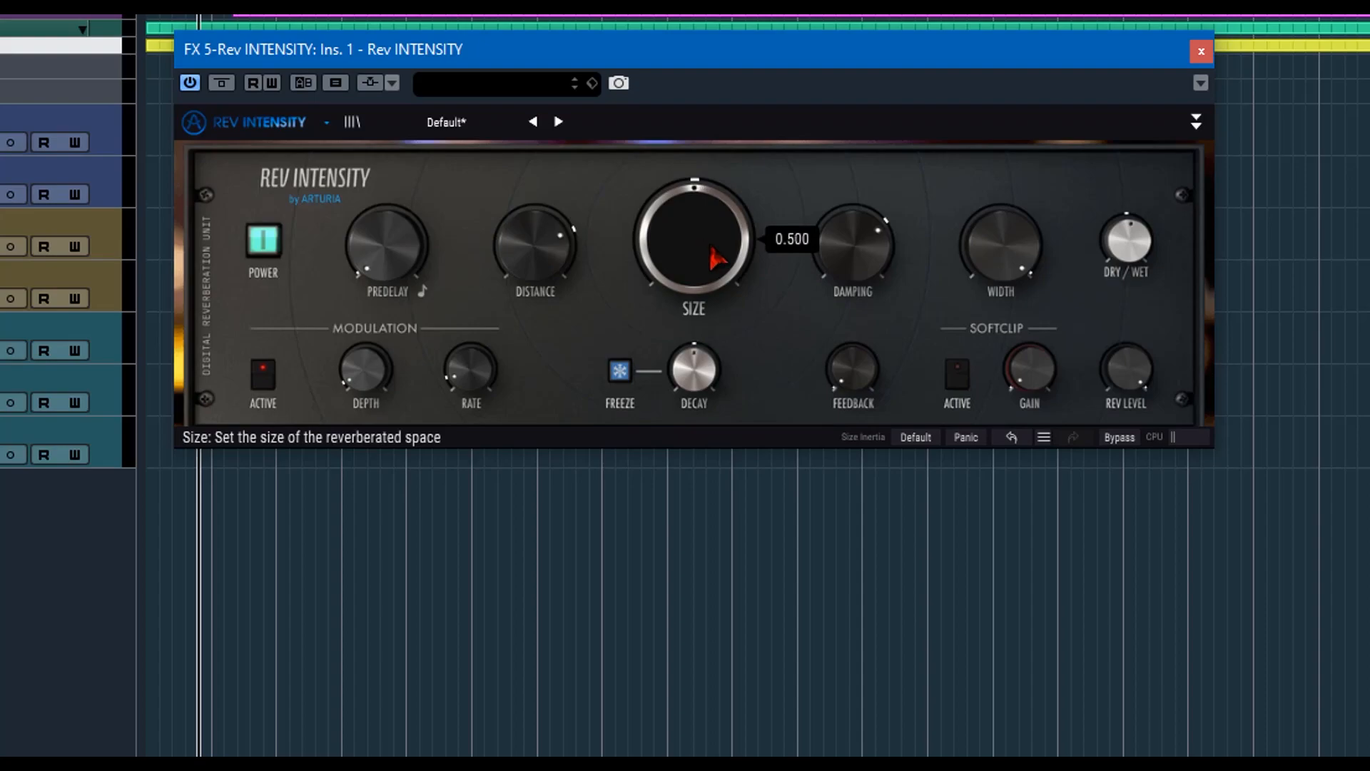
drag(712, 248, 712, 295)
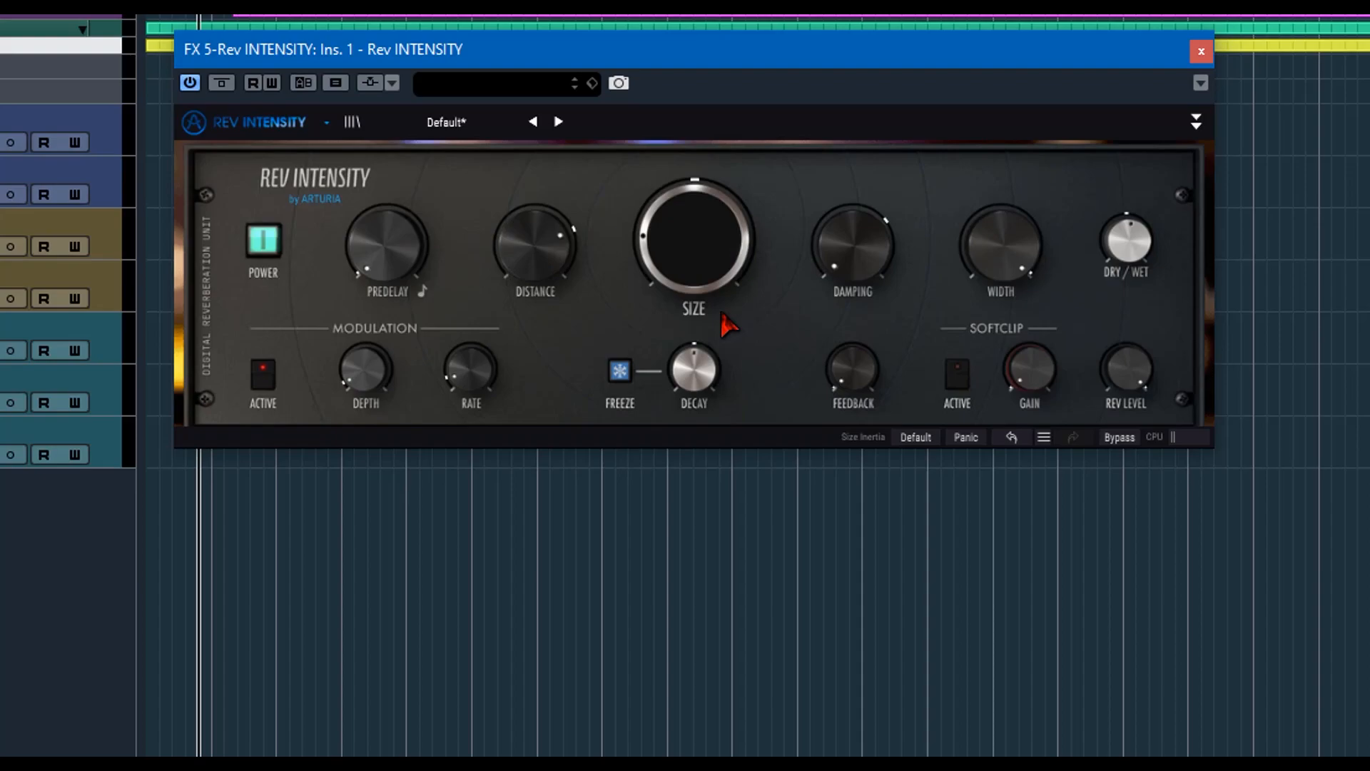
mouse_move(885, 274)
mouse_down()
mouse_move(891, 242)
mouse_move(890, 254)
mouse_up()
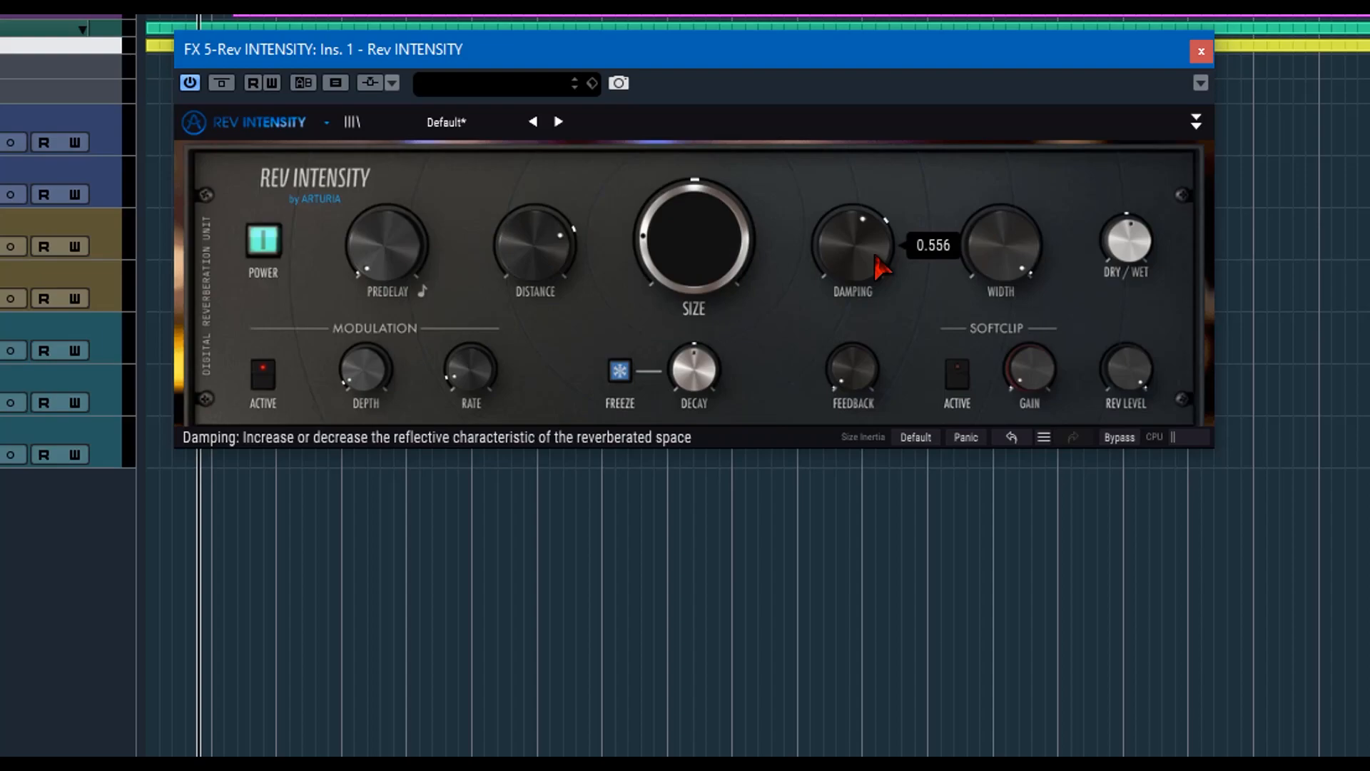
drag(869, 239, 869, 278)
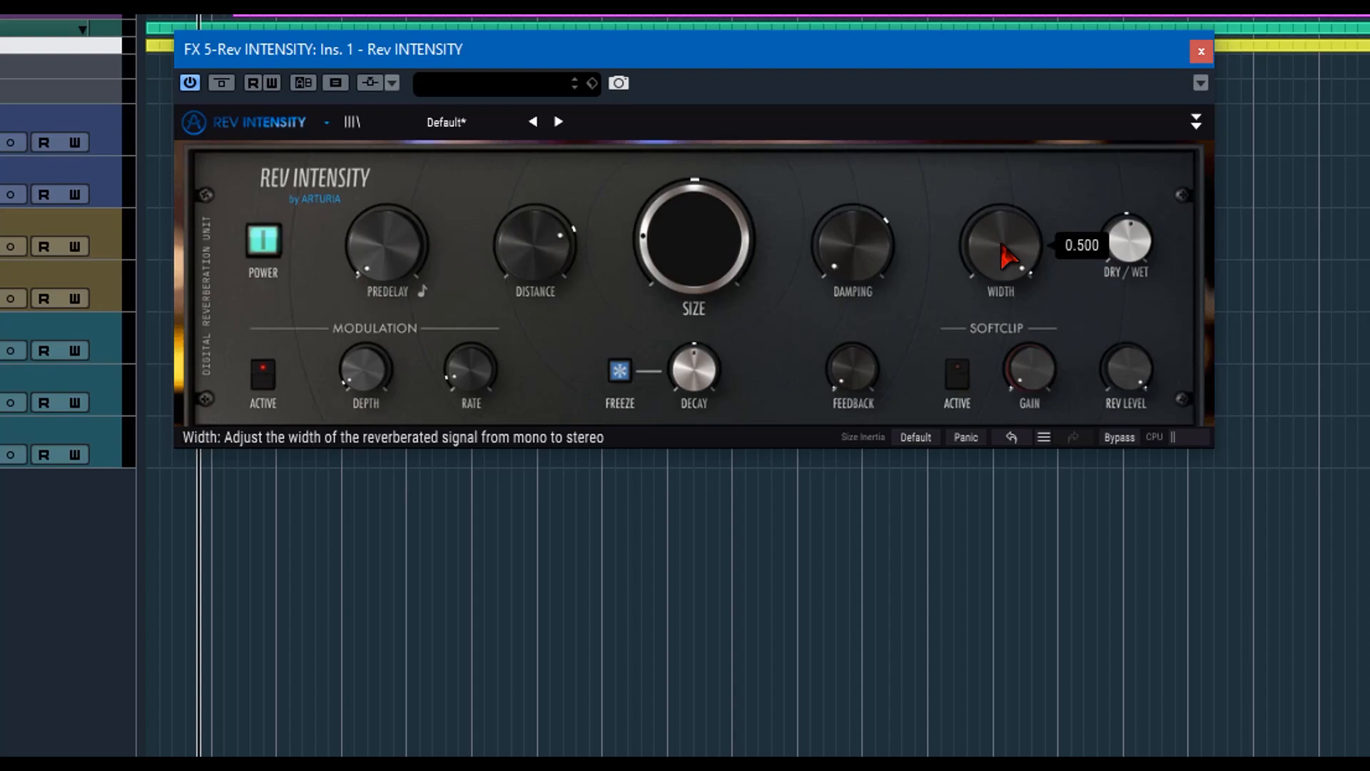
Try a different Dry/Wet balance and return it to its original setting.
mouse_move(1135, 244)
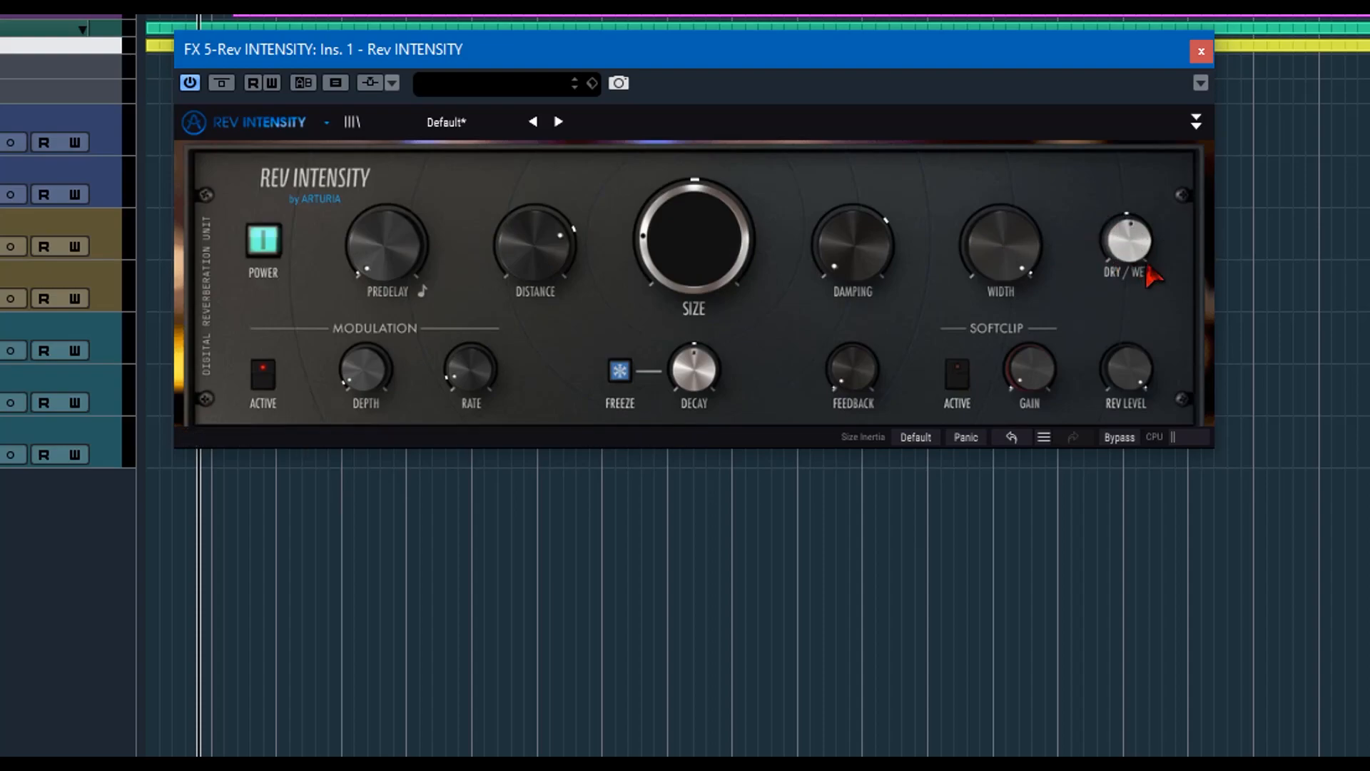
drag(1120, 266, 1140, 232)
drag(1131, 232, 1132, 258)
Try a modulation Depth of 4.69 ms and bring it back down to its minimum.
click(268, 386)
mouse_move(369, 383)
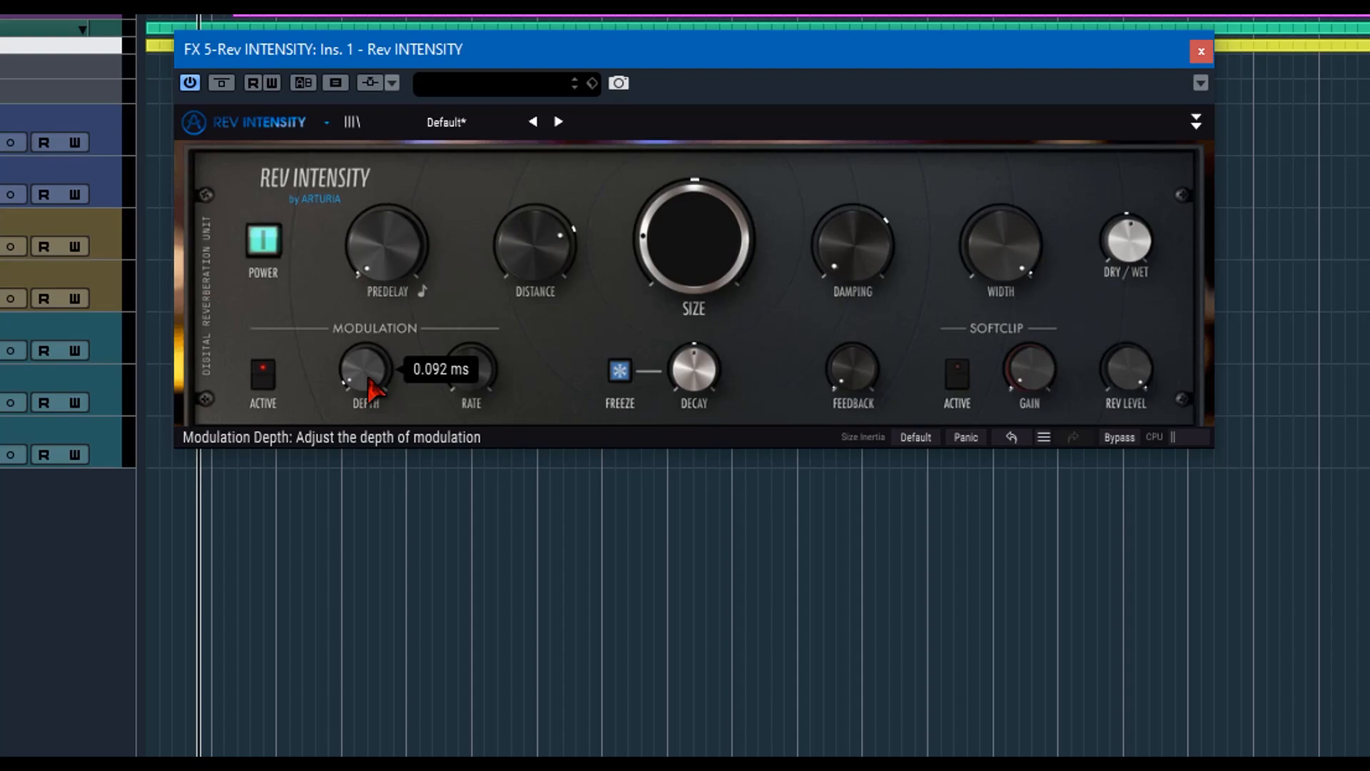
drag(362, 373, 362, 355)
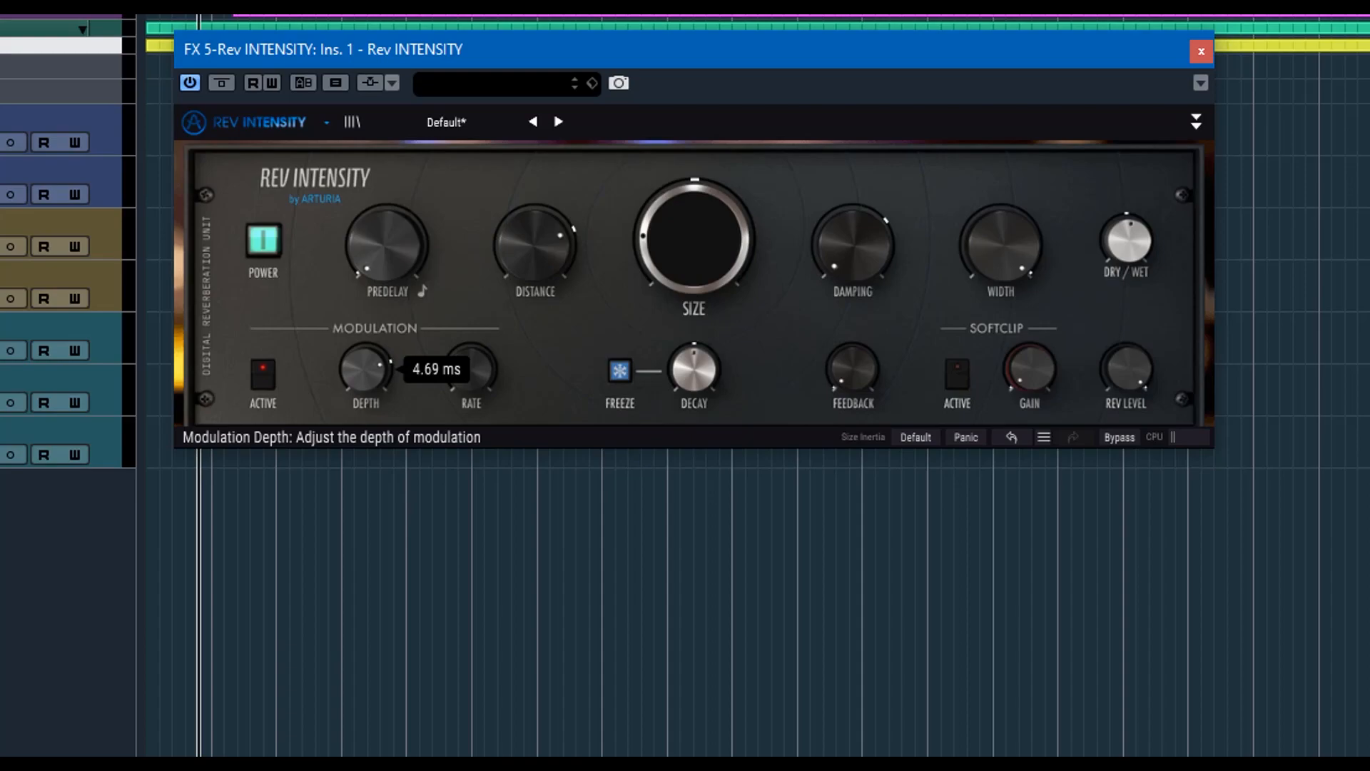
mouse_move(365, 389)
mouse_down()
mouse_move(364, 375)
mouse_move(364, 411)
mouse_up()
Try a modulation Rate of 0.527 Hz and turn it back down to its minimum.
mouse_move(498, 376)
mouse_down()
mouse_move(498, 343)
mouse_move(499, 382)
mouse_up()
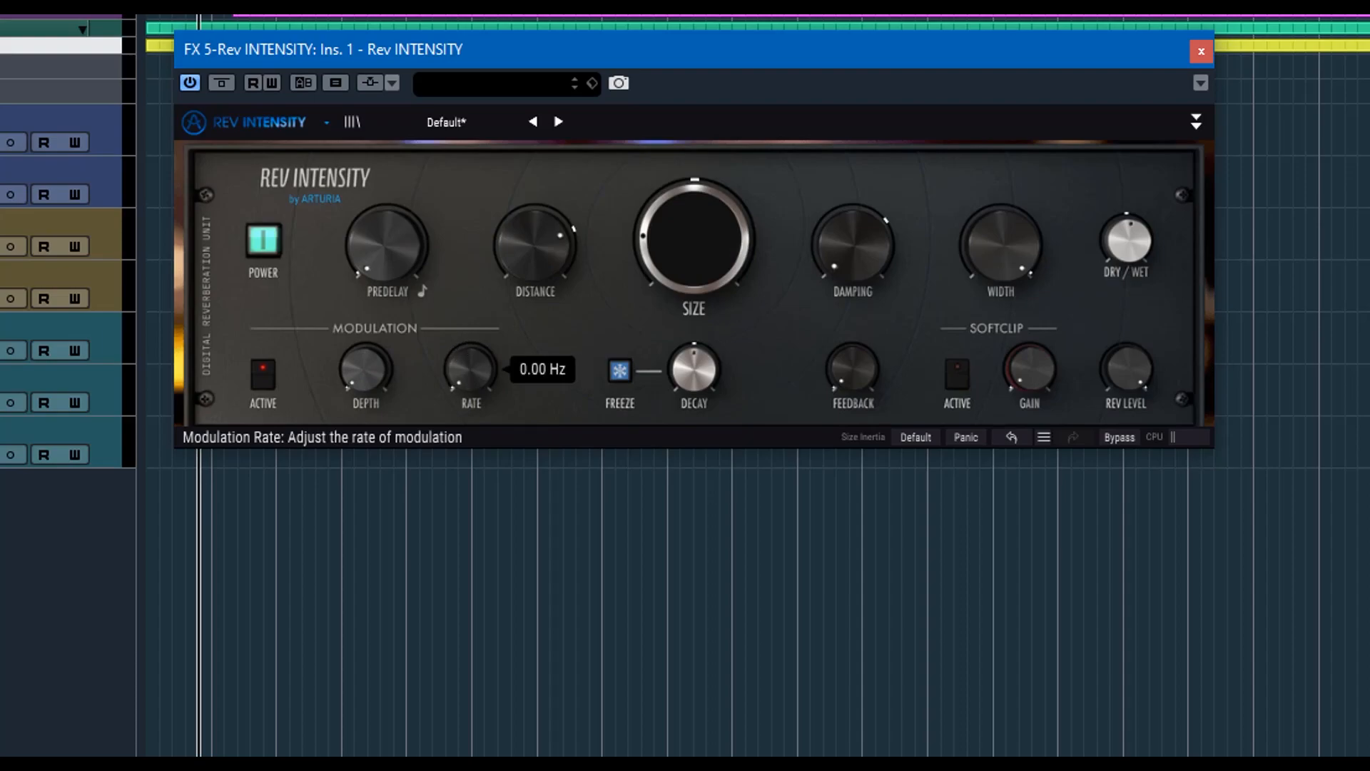
drag(499, 382, 464, 389)
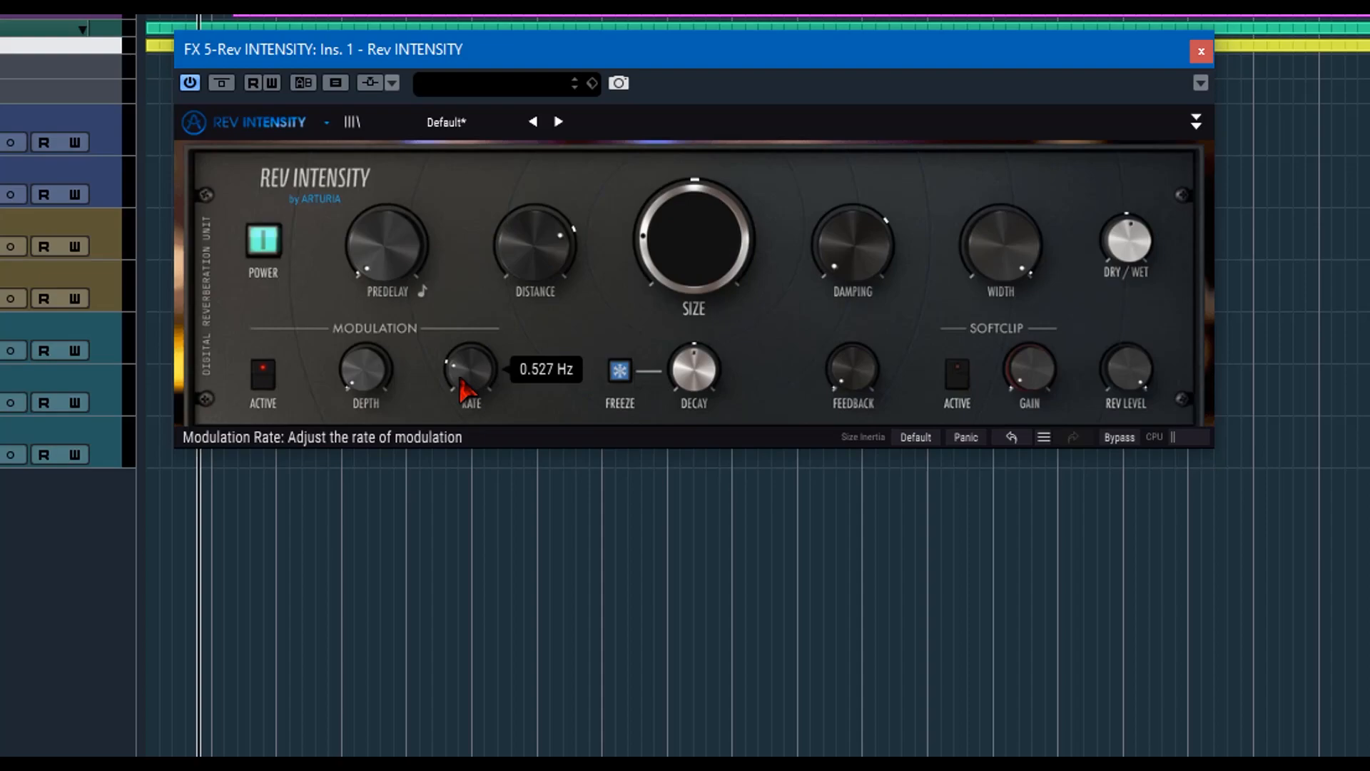
mouse_move(464, 389)
mouse_down()
mouse_move(464, 344)
mouse_move(464, 392)
mouse_move(465, 374)
mouse_up()
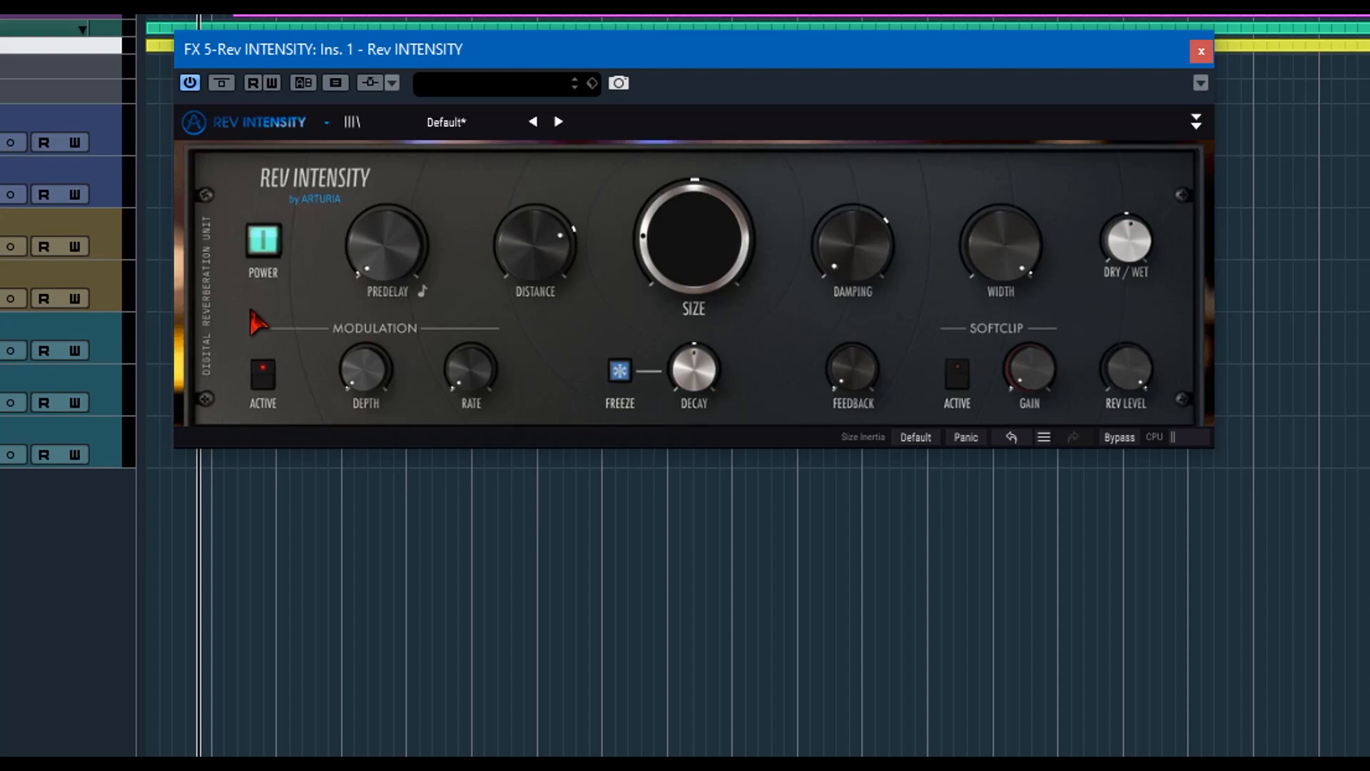
Raise the Decay slightly above its default and set the Feedback level to 0.120.
mouse_move(712, 374)
mouse_move(737, 374)
mouse_down()
mouse_move(736, 407)
mouse_move(737, 344)
mouse_move(737, 362)
mouse_up()
mouse_move(867, 377)
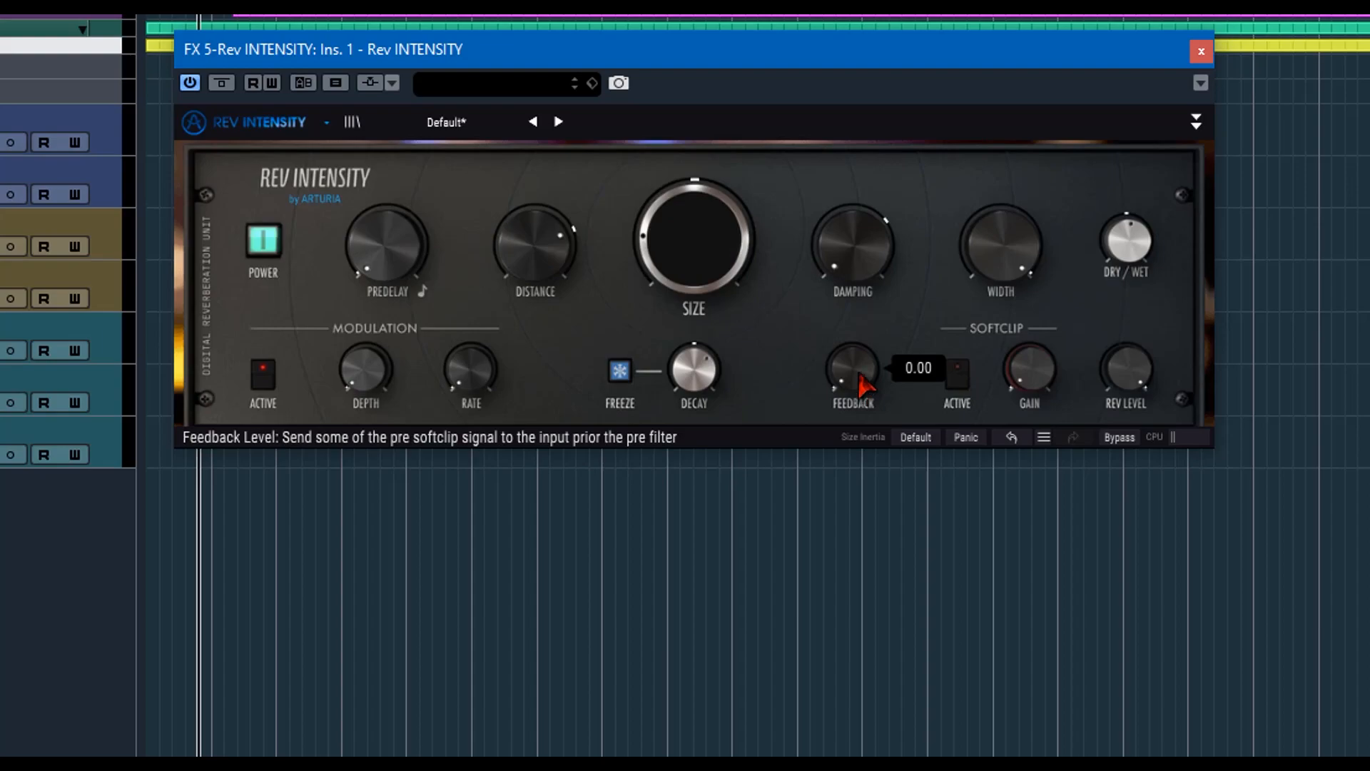
mouse_move(866, 386)
mouse_down()
mouse_move(866, 357)
mouse_move(865, 377)
mouse_up()
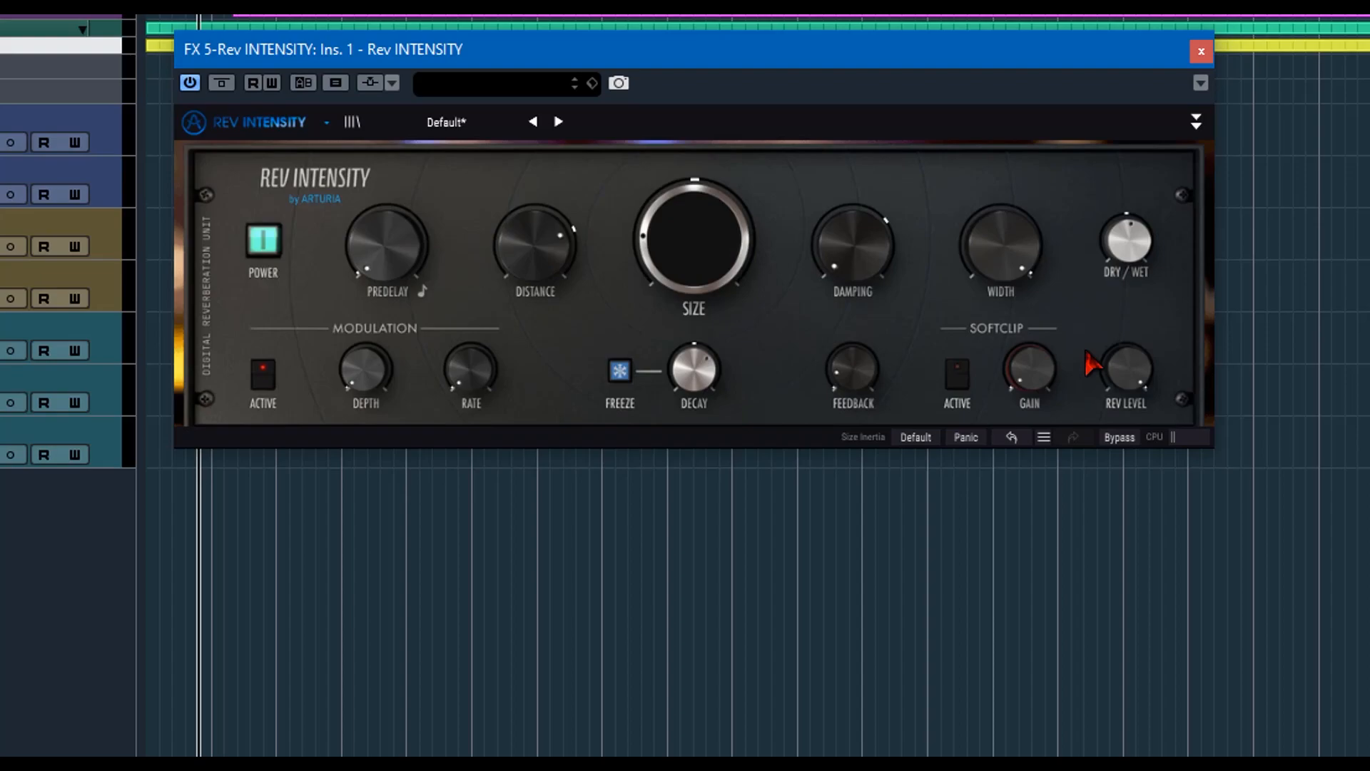
Activate the Softclip and set its Gain to 2.78 dB.
click(965, 375)
mouse_move(1025, 381)
mouse_down()
mouse_move(1025, 353)
mouse_move(1031, 385)
mouse_up()
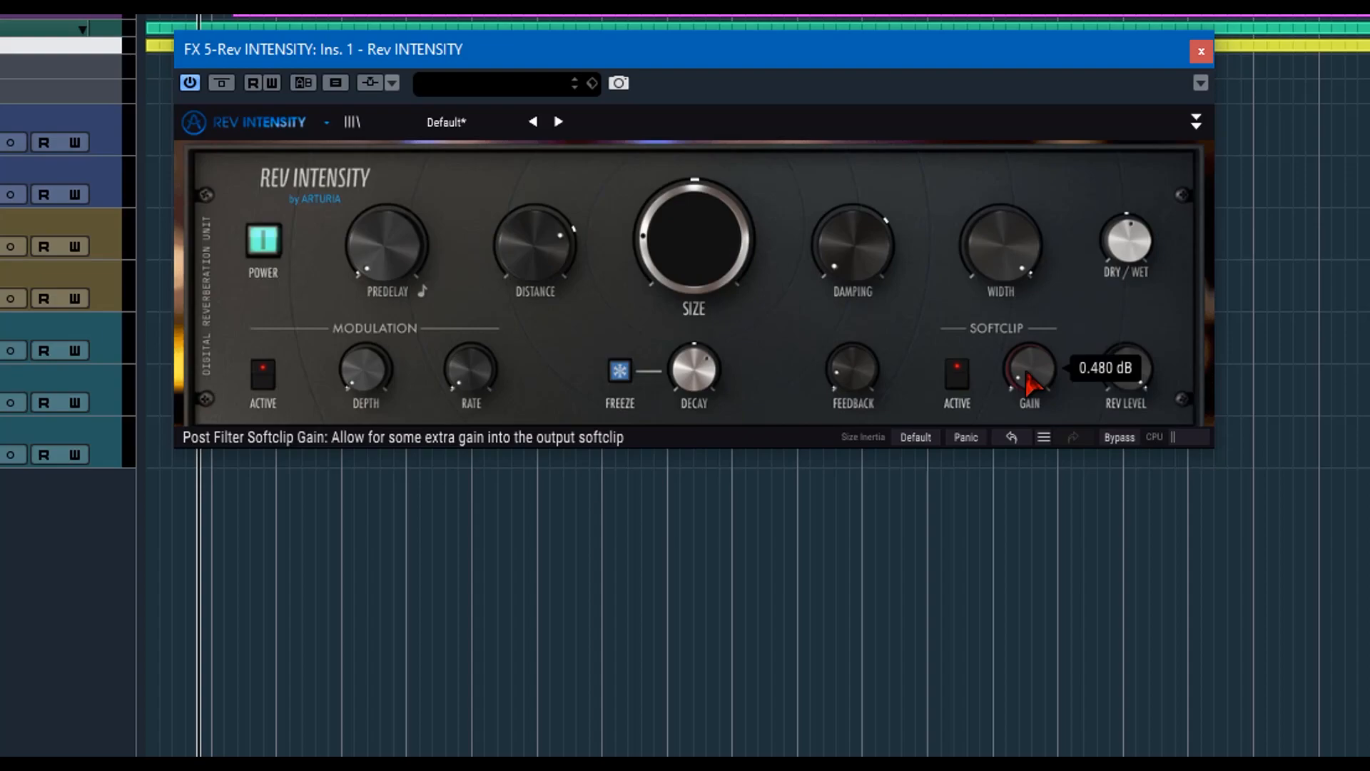
drag(1031, 386, 1031, 352)
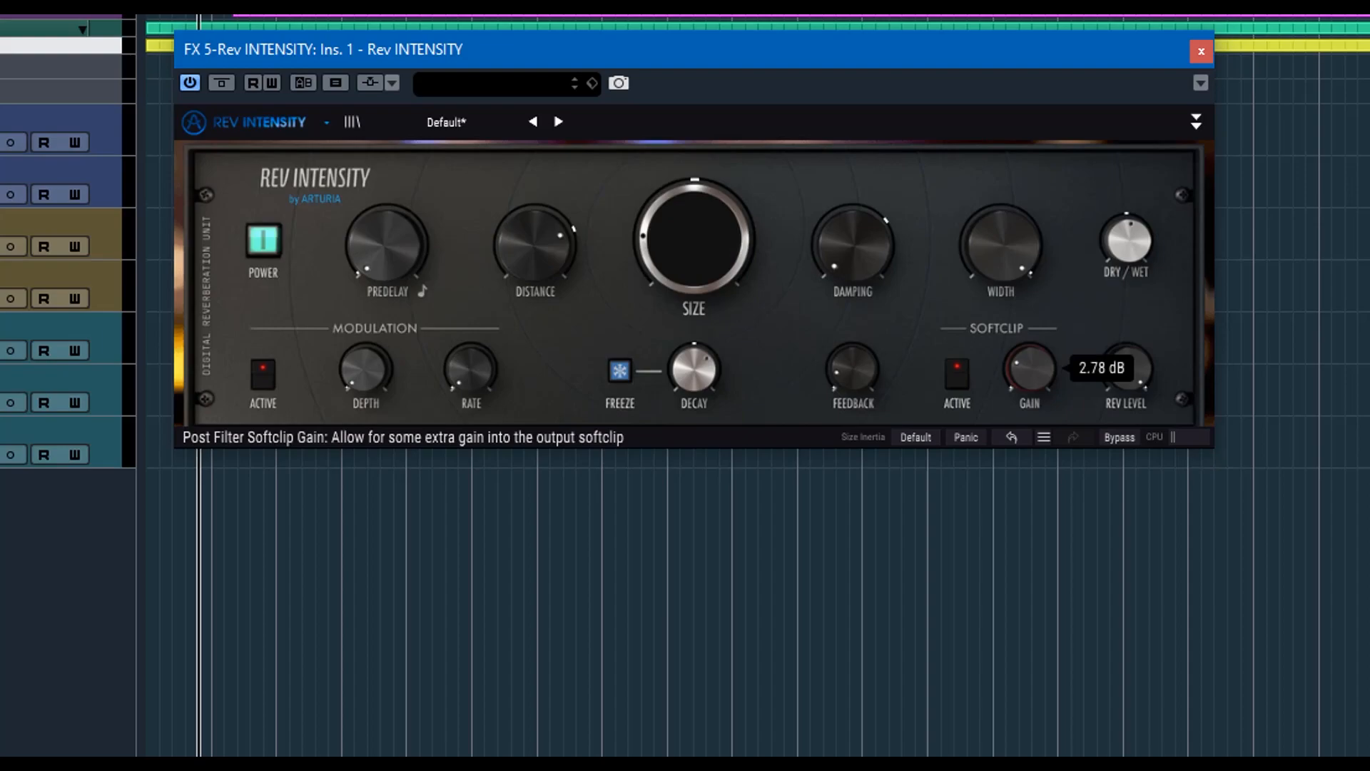
Lower the Rev Level to -25.9 dB.
drag(1128, 368, 1127, 402)
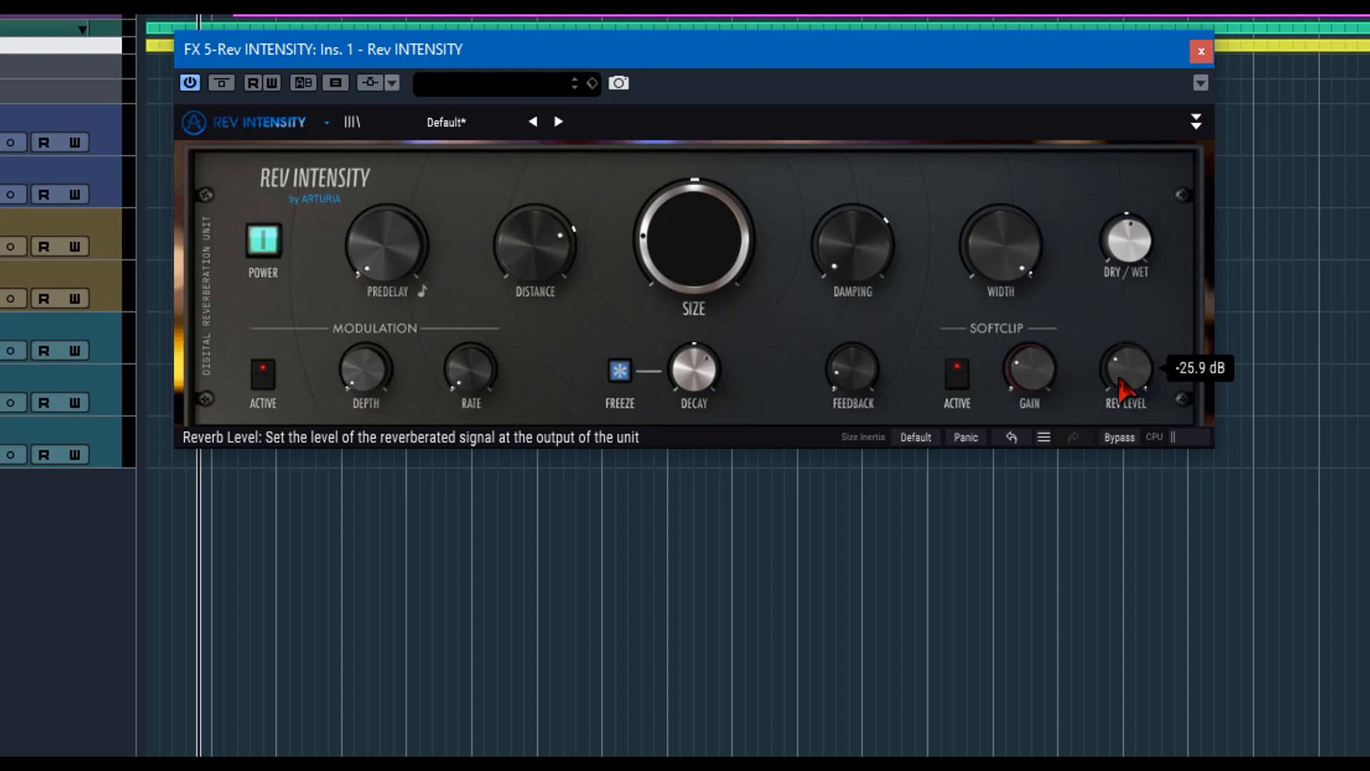
drag(1124, 389, 1125, 414)
mouse_move(1126, 378)
mouse_down()
mouse_move(1126, 342)
mouse_move(1126, 386)
mouse_up()
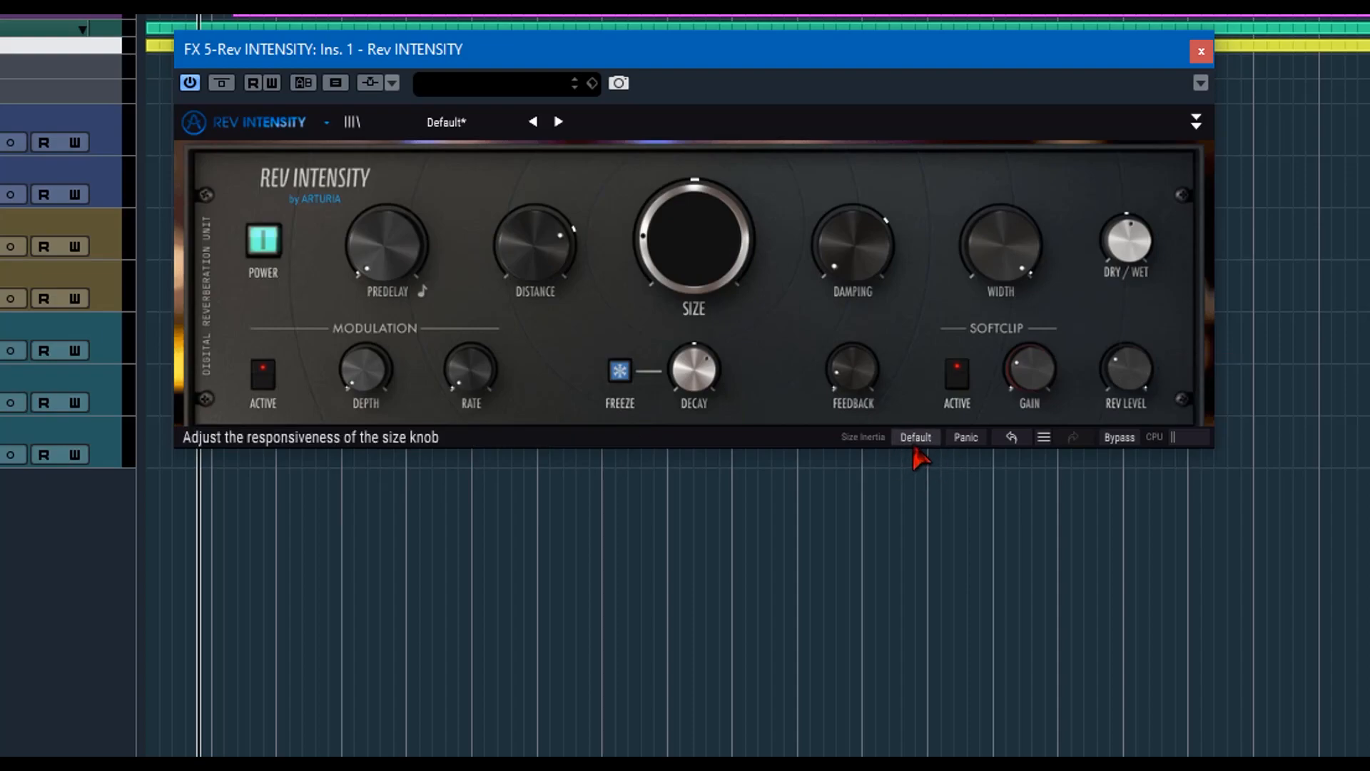
View the Size Inertia options and undo the last Rev Level change, checking the edit history.
click(894, 442)
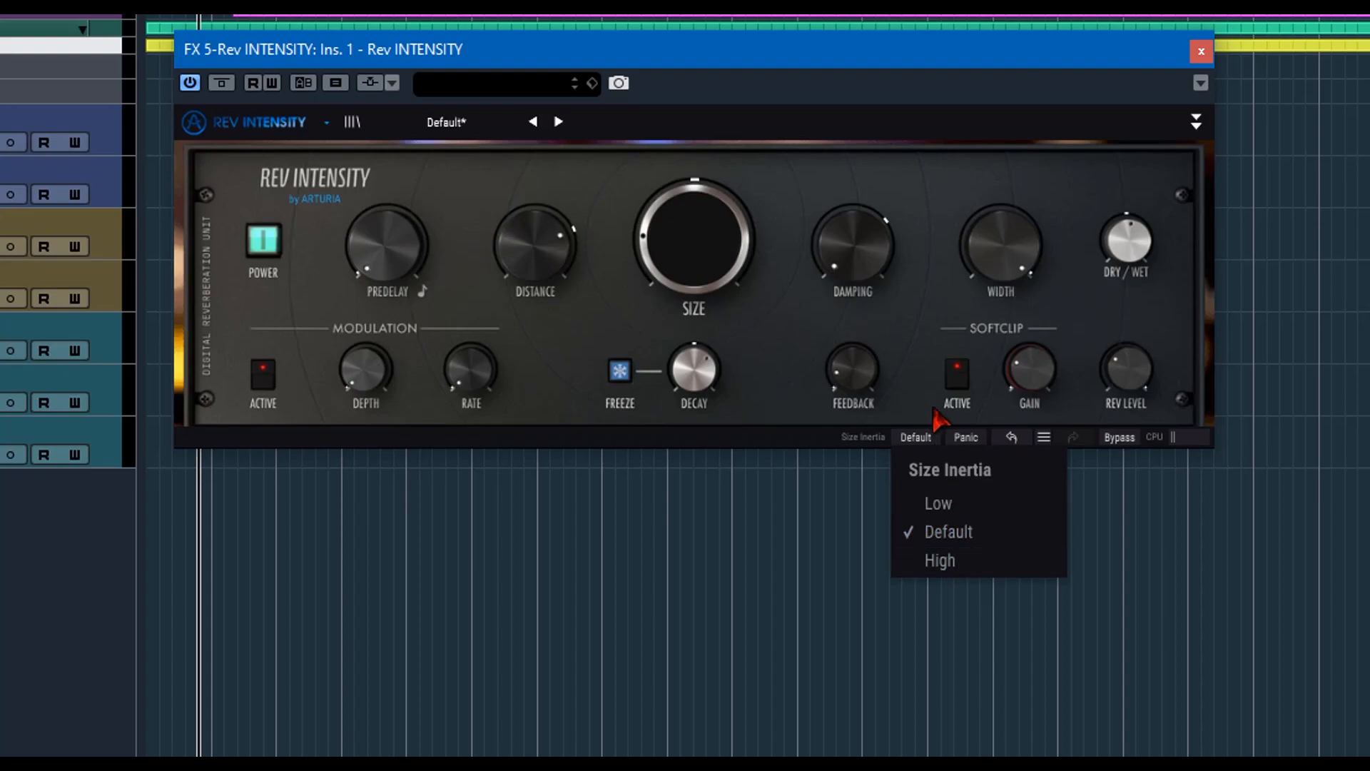
click(971, 439)
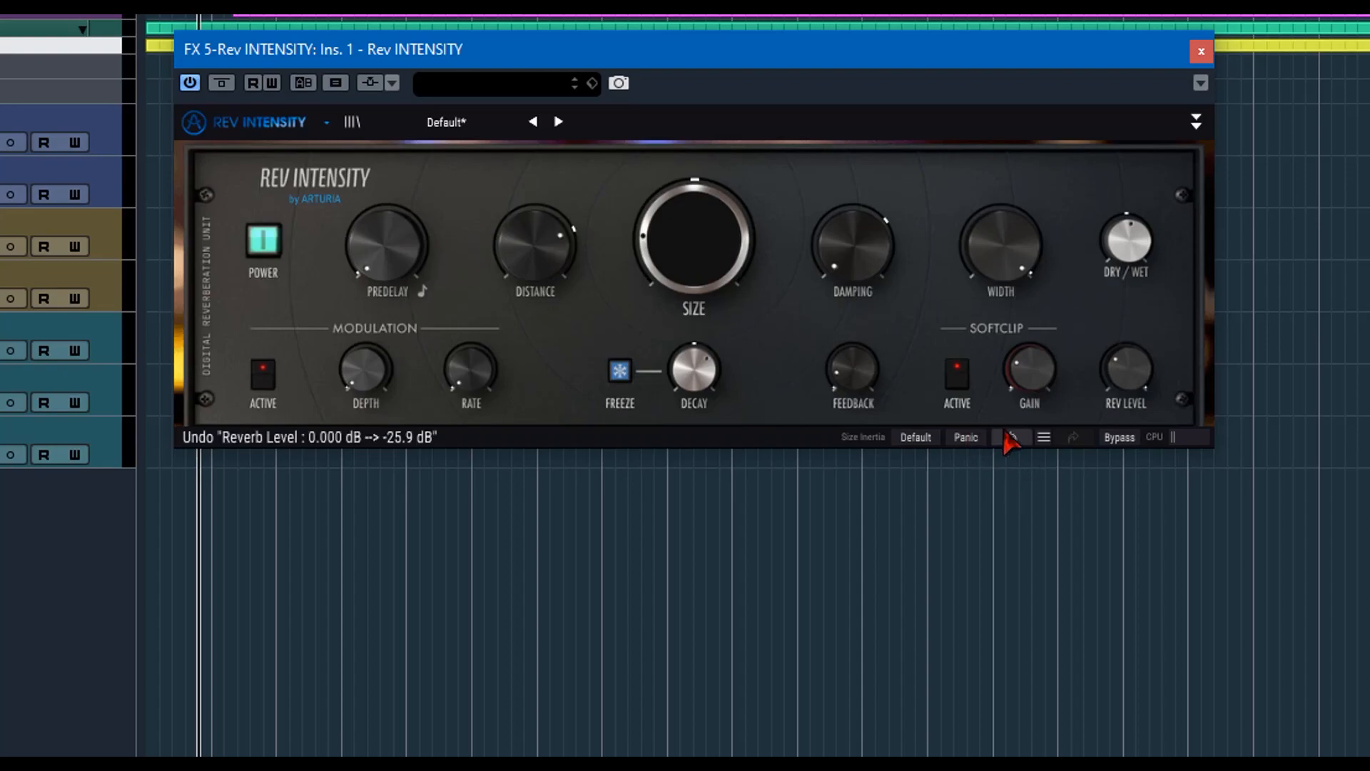
click(1044, 438)
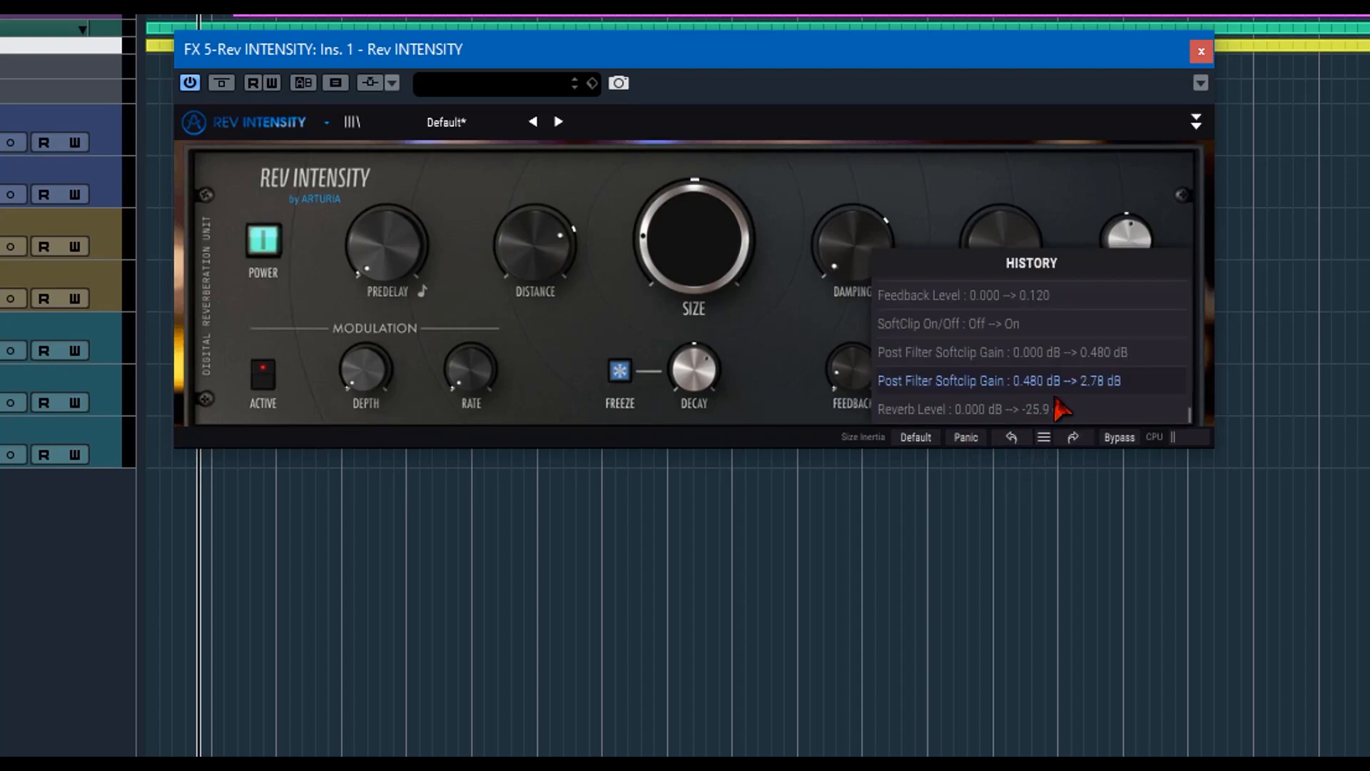
click(1118, 433)
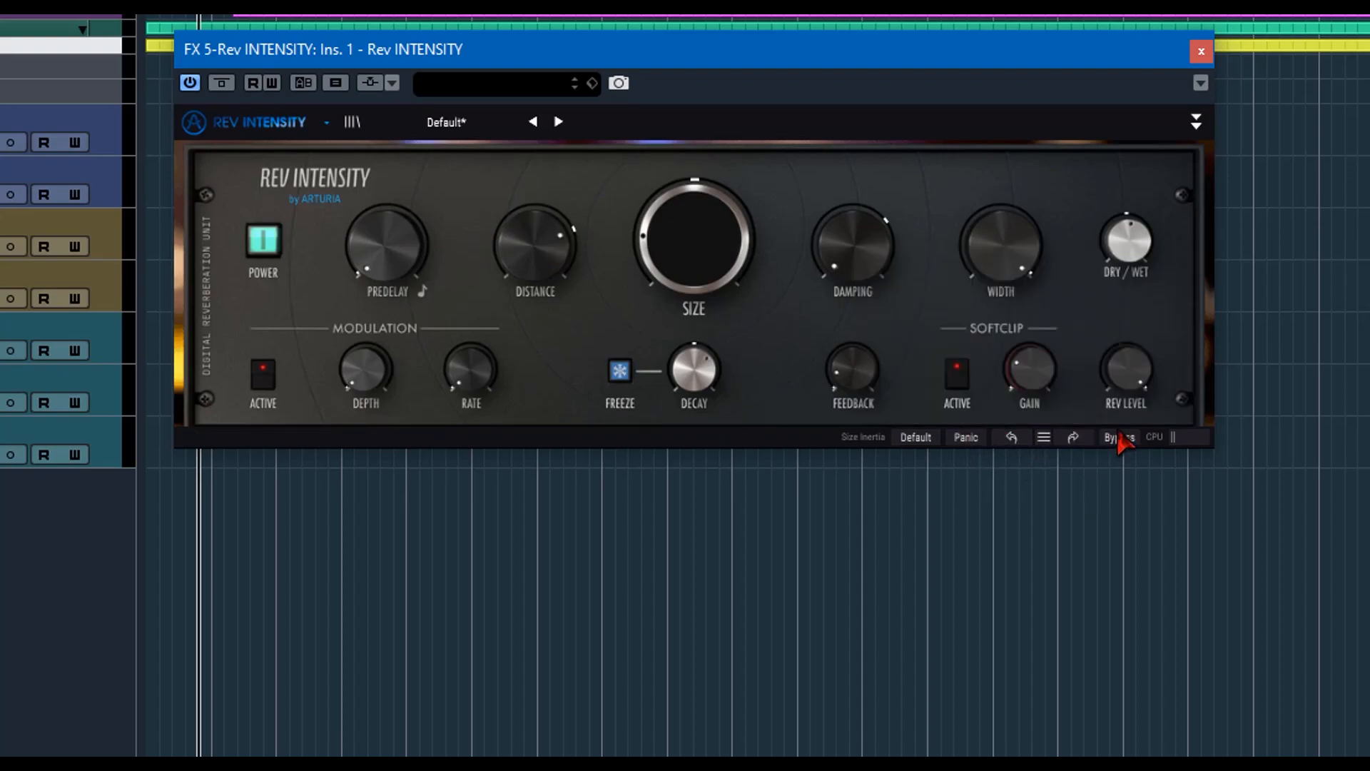
Toggle the bypass on and off, and expand the plug-in to show its filter and modulation source sections.
click(1119, 438)
click(1116, 438)
click(1197, 120)
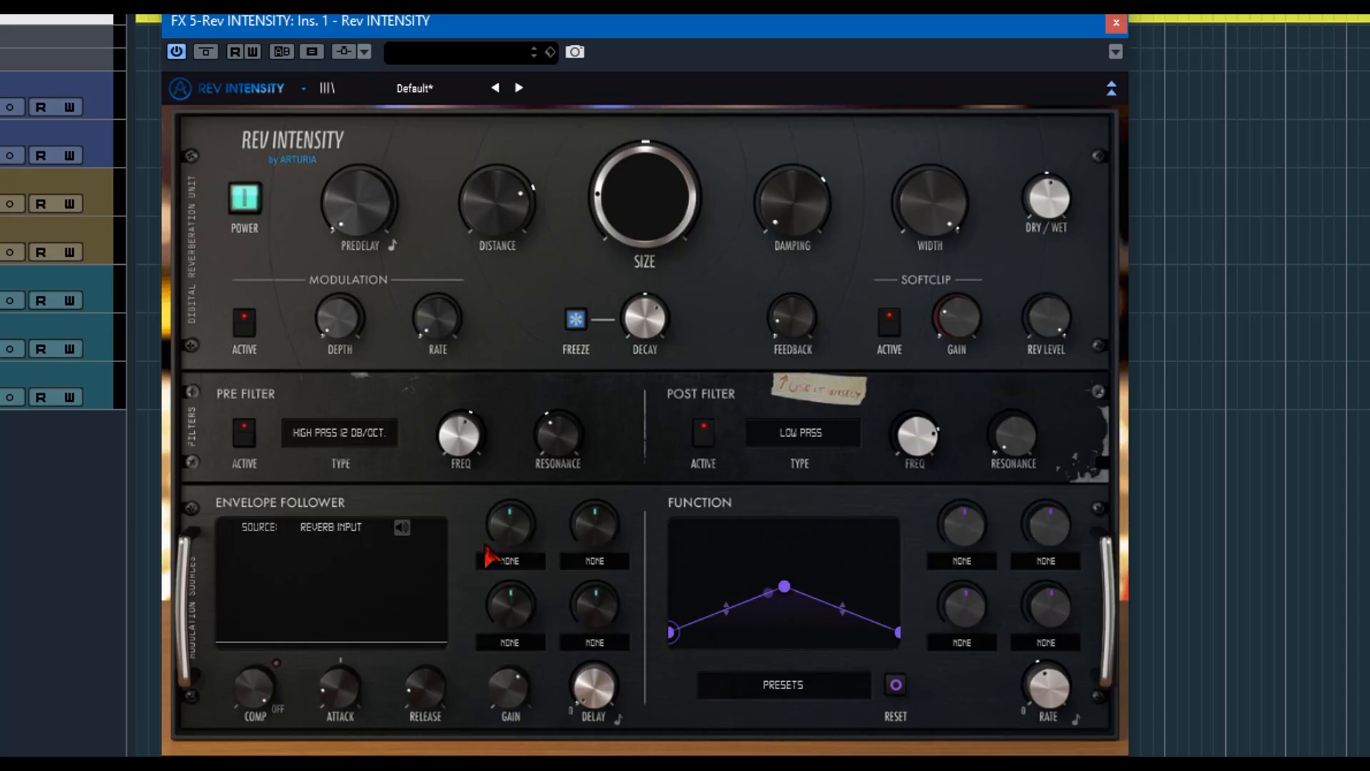
Examine the pre filter's low pass, high pass and band pass type options, and toggle the filter off and back on.
click(344, 441)
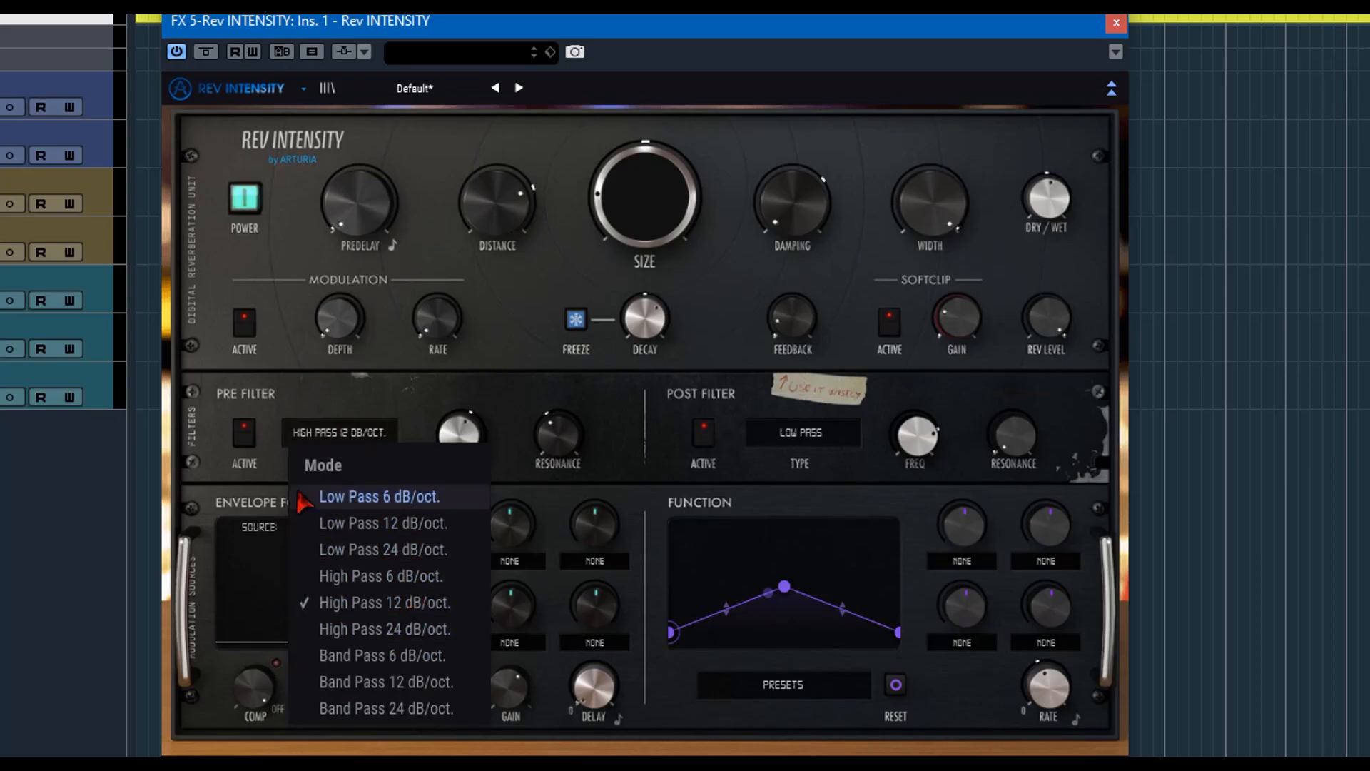
click(251, 467)
click(245, 435)
click(246, 441)
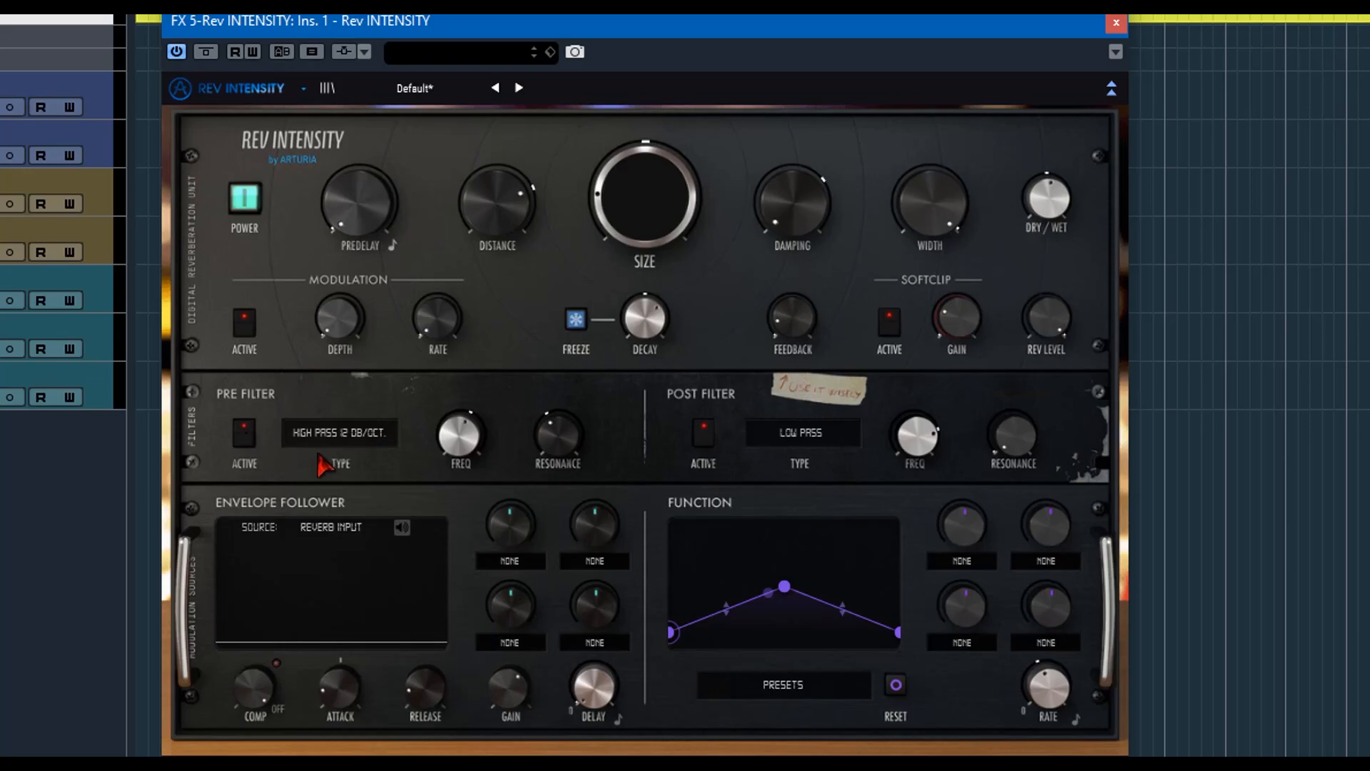
click(345, 447)
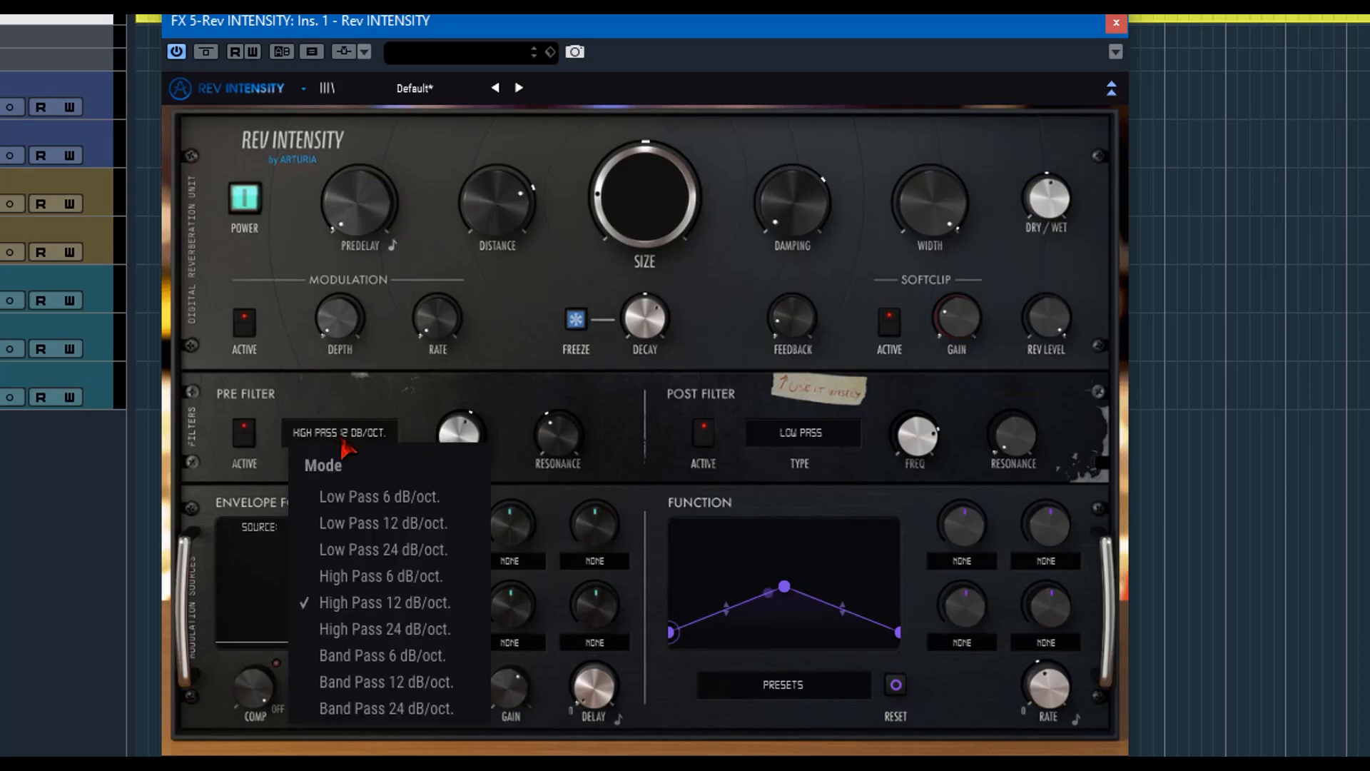
click(396, 421)
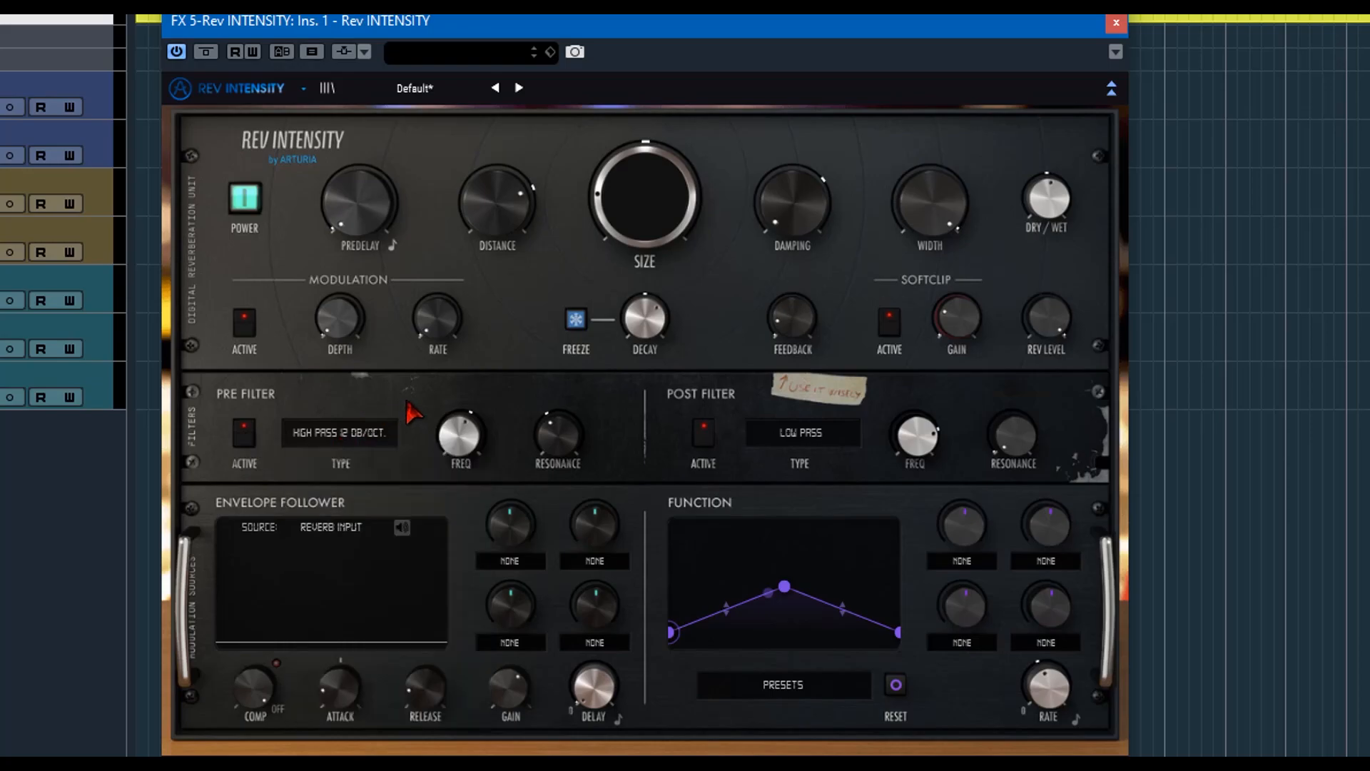
mouse_move(463, 429)
click(335, 437)
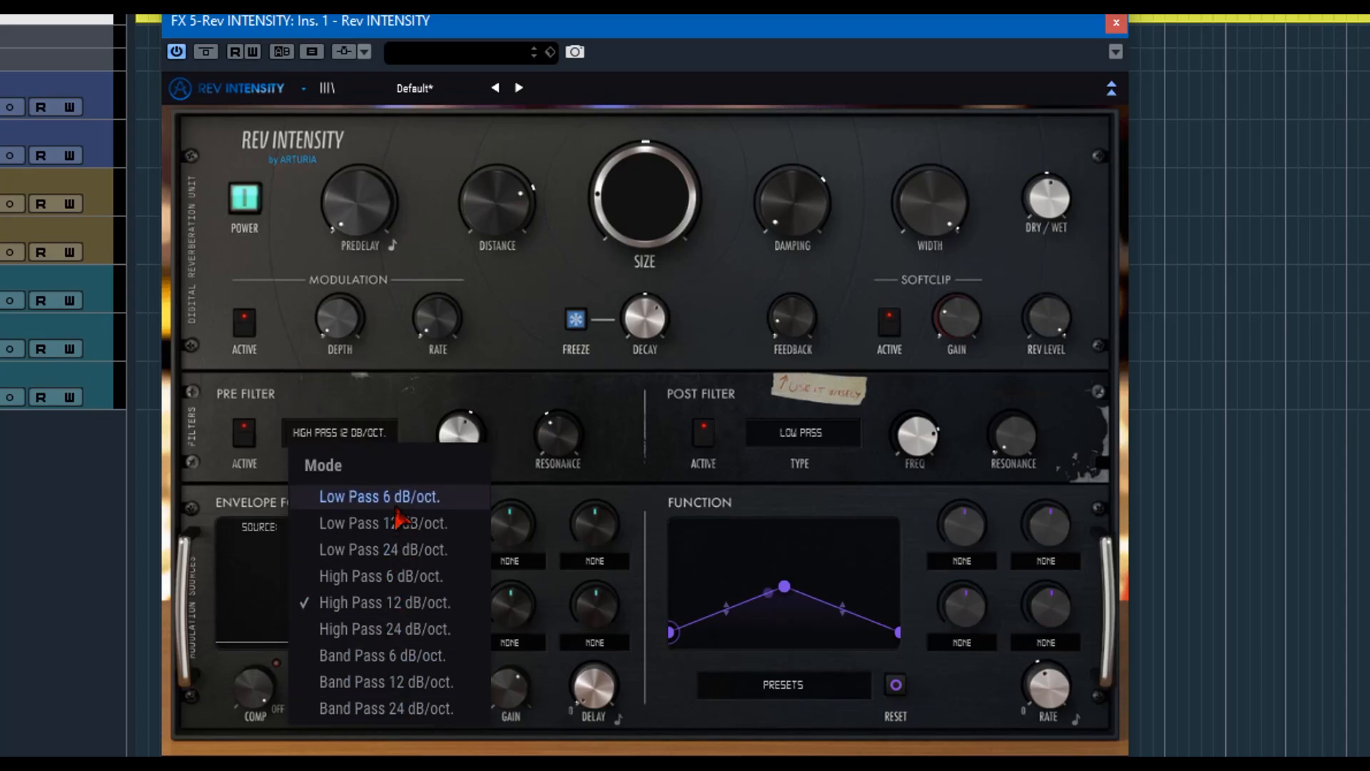
click(411, 402)
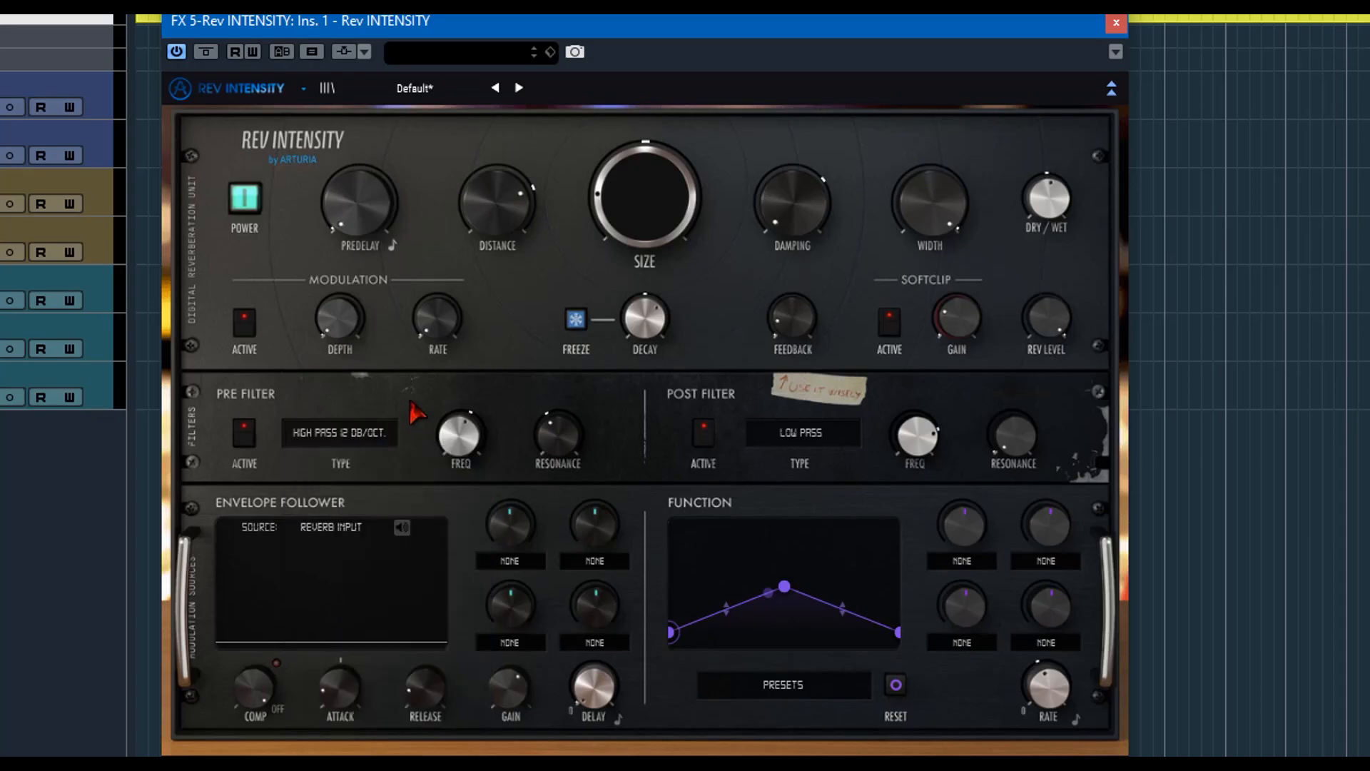
Adjust the frequency and resonance of the pre and post filters, and view the post filter's mode options.
mouse_move(453, 443)
mouse_down()
mouse_move(454, 500)
mouse_move(453, 464)
mouse_up()
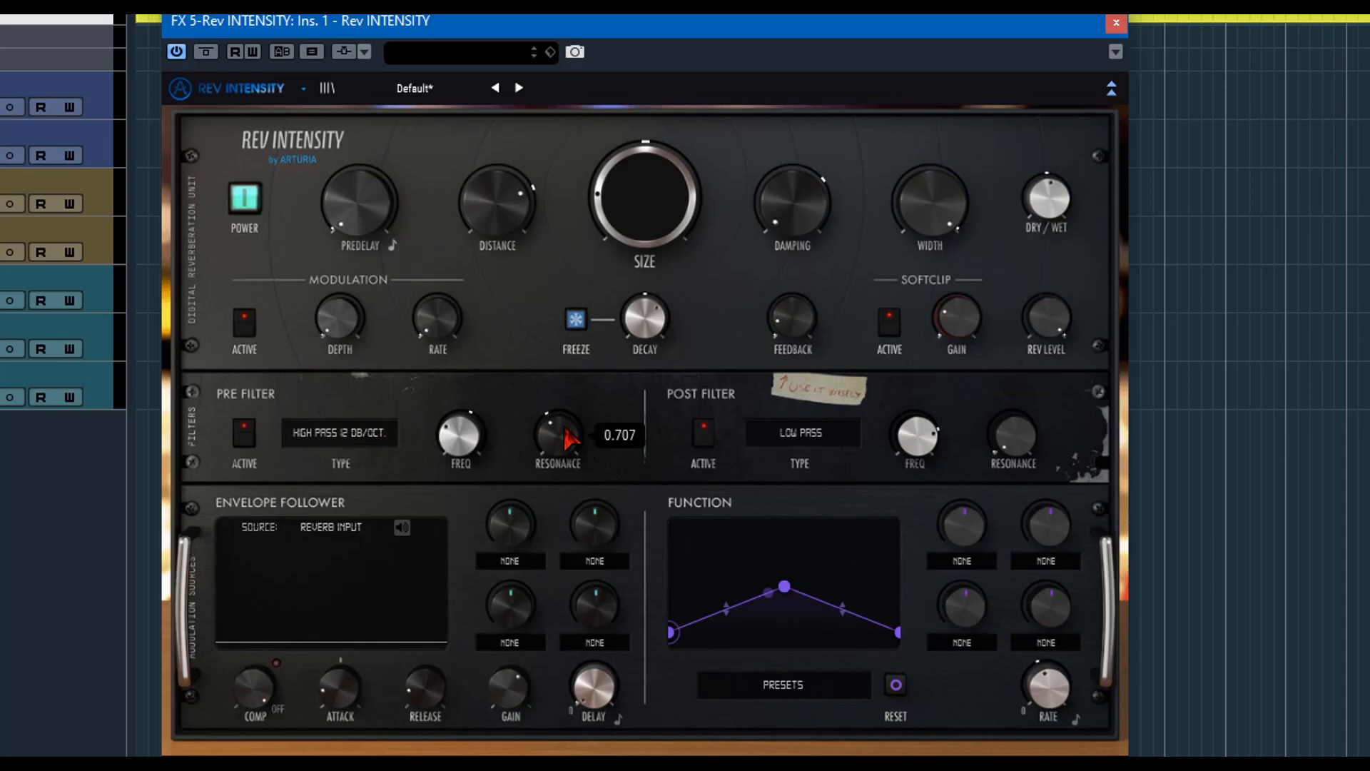
drag(564, 428, 565, 454)
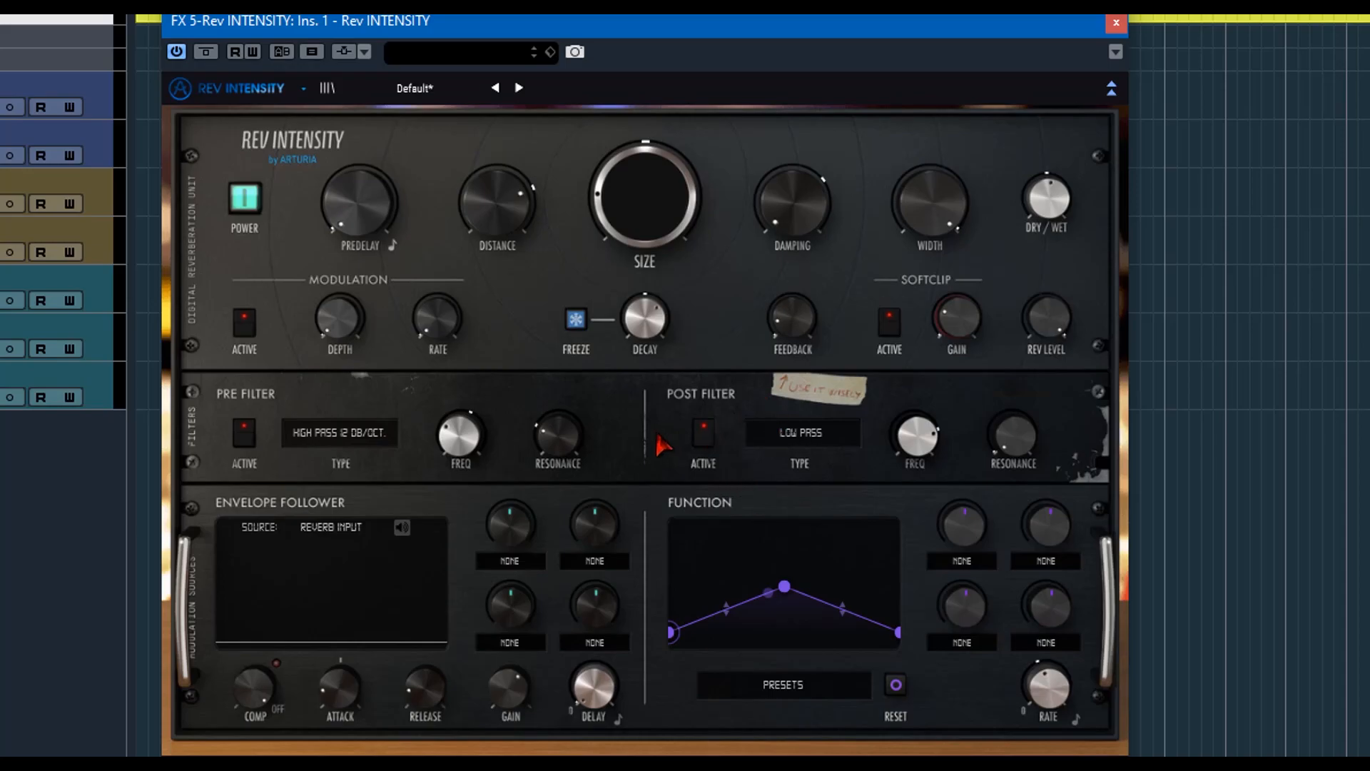
click(808, 432)
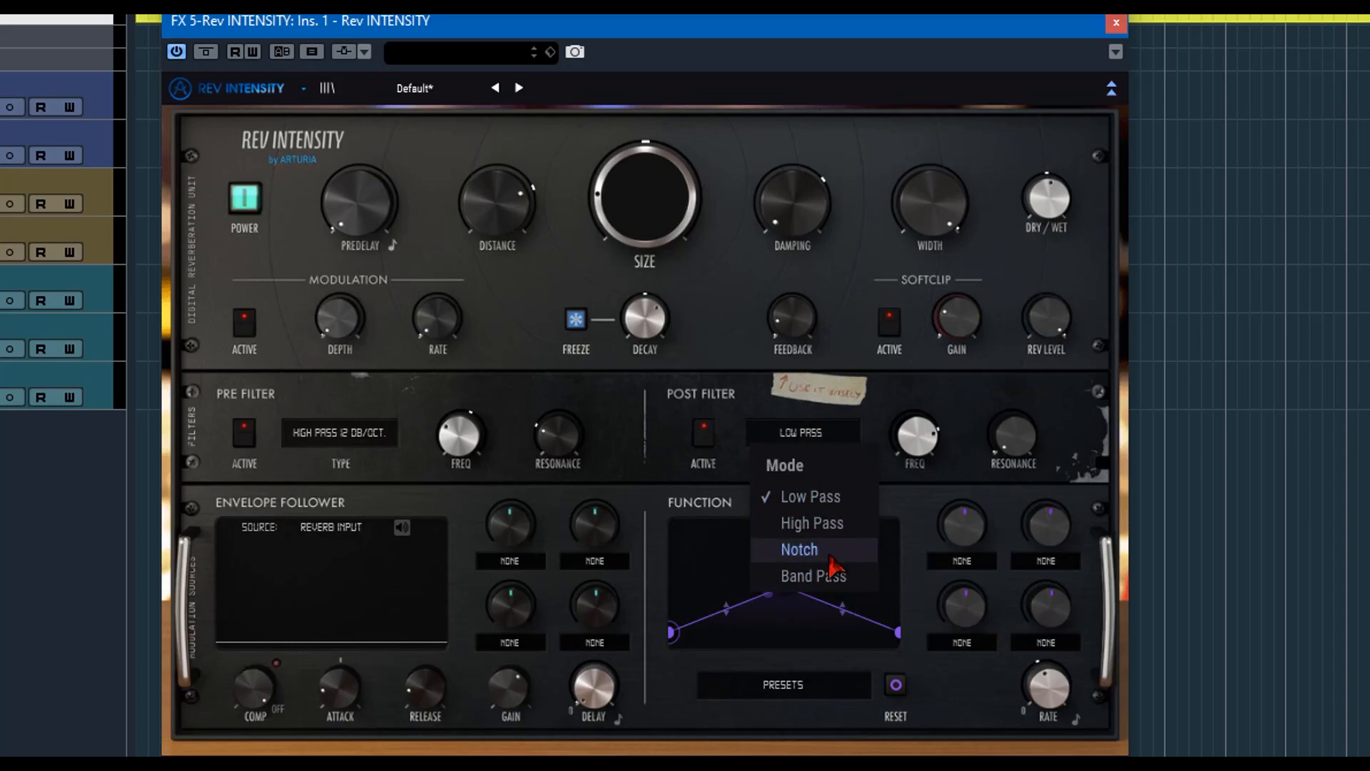
click(850, 411)
mouse_move(916, 433)
mouse_down()
mouse_move(917, 506)
mouse_move(917, 435)
mouse_up()
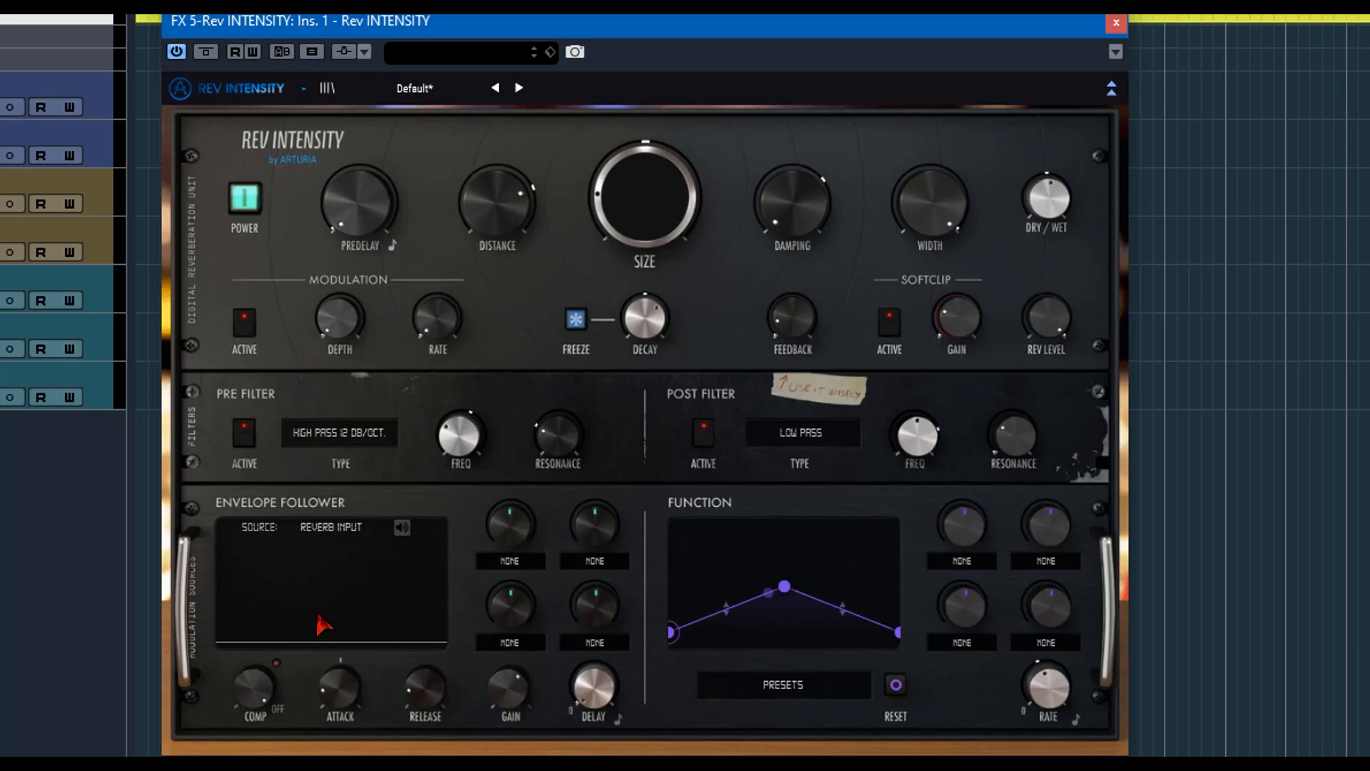
View the envelope follower's source options, and adjust its Comp to about -18.5 dB along with Attack, Release, Gain and Delay.
click(329, 526)
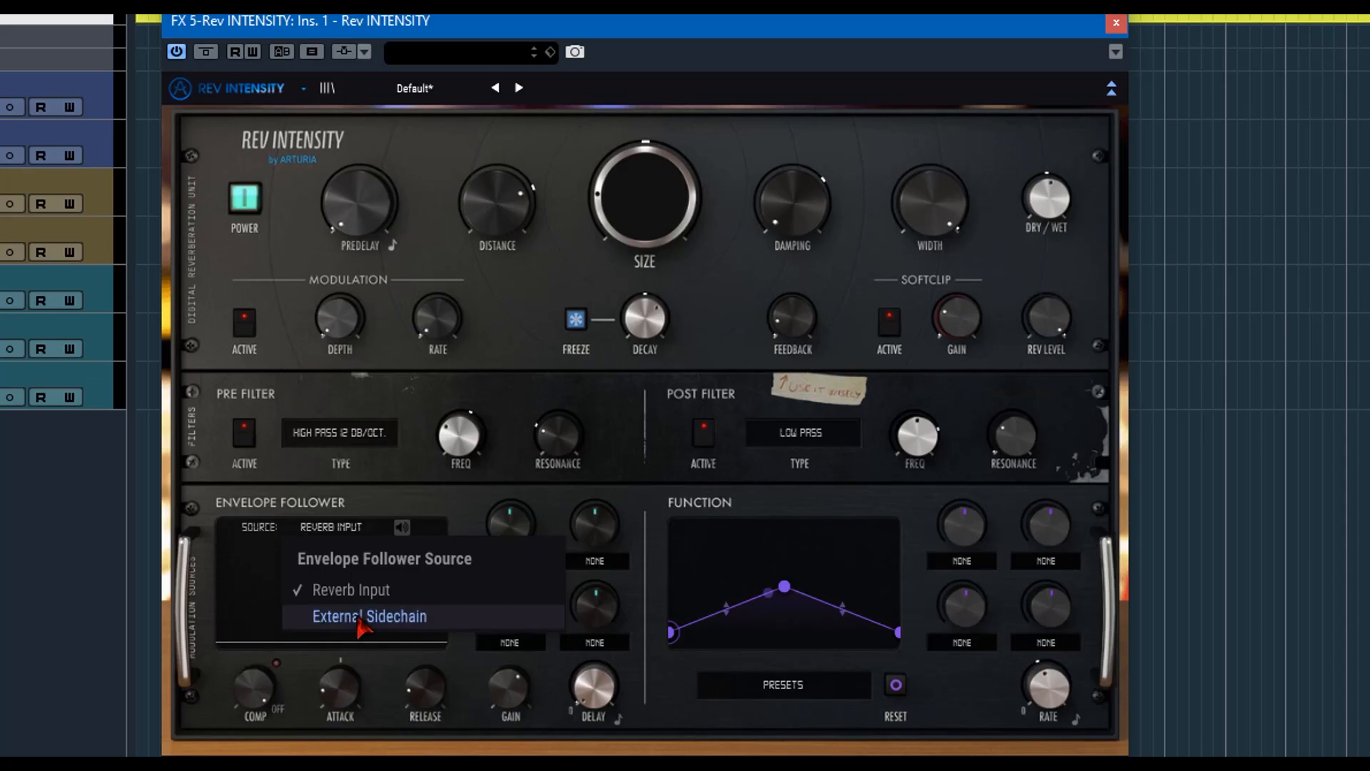
click(272, 572)
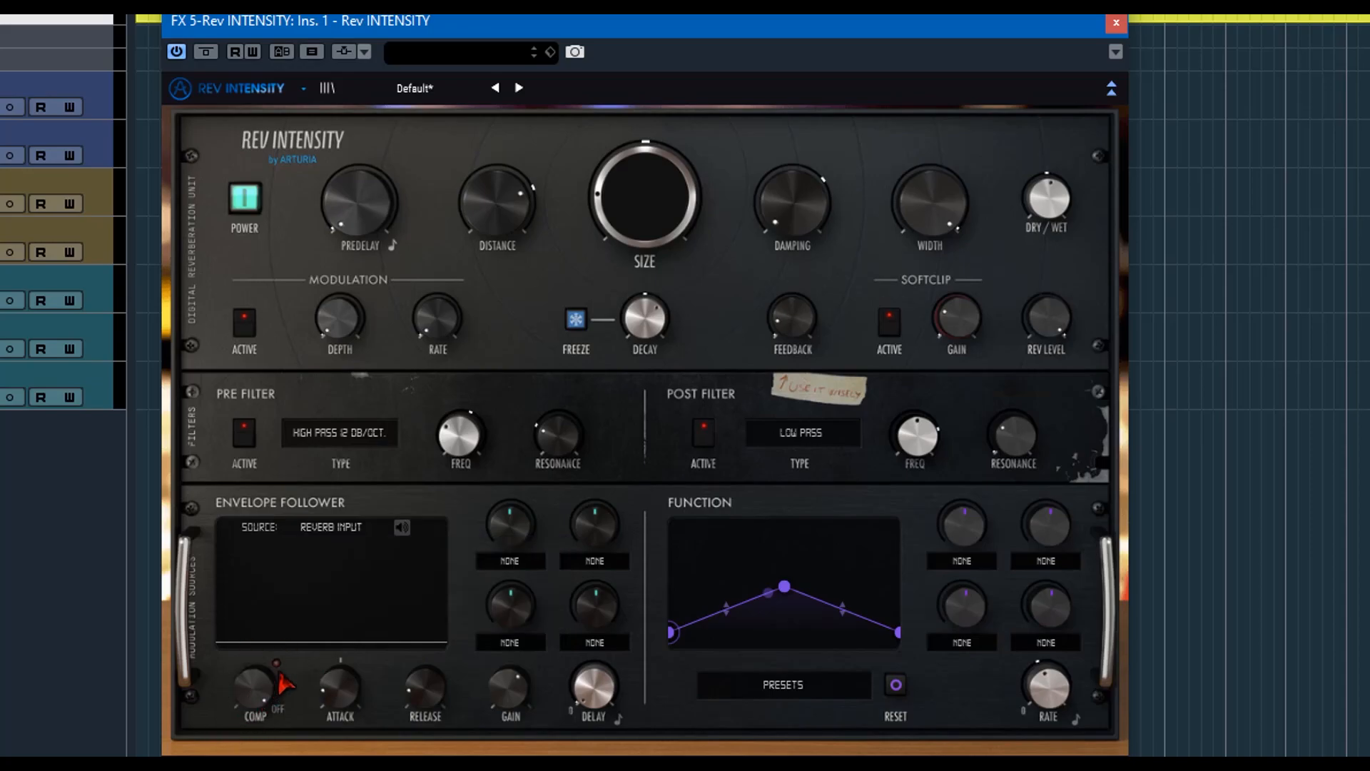
drag(259, 709, 258, 735)
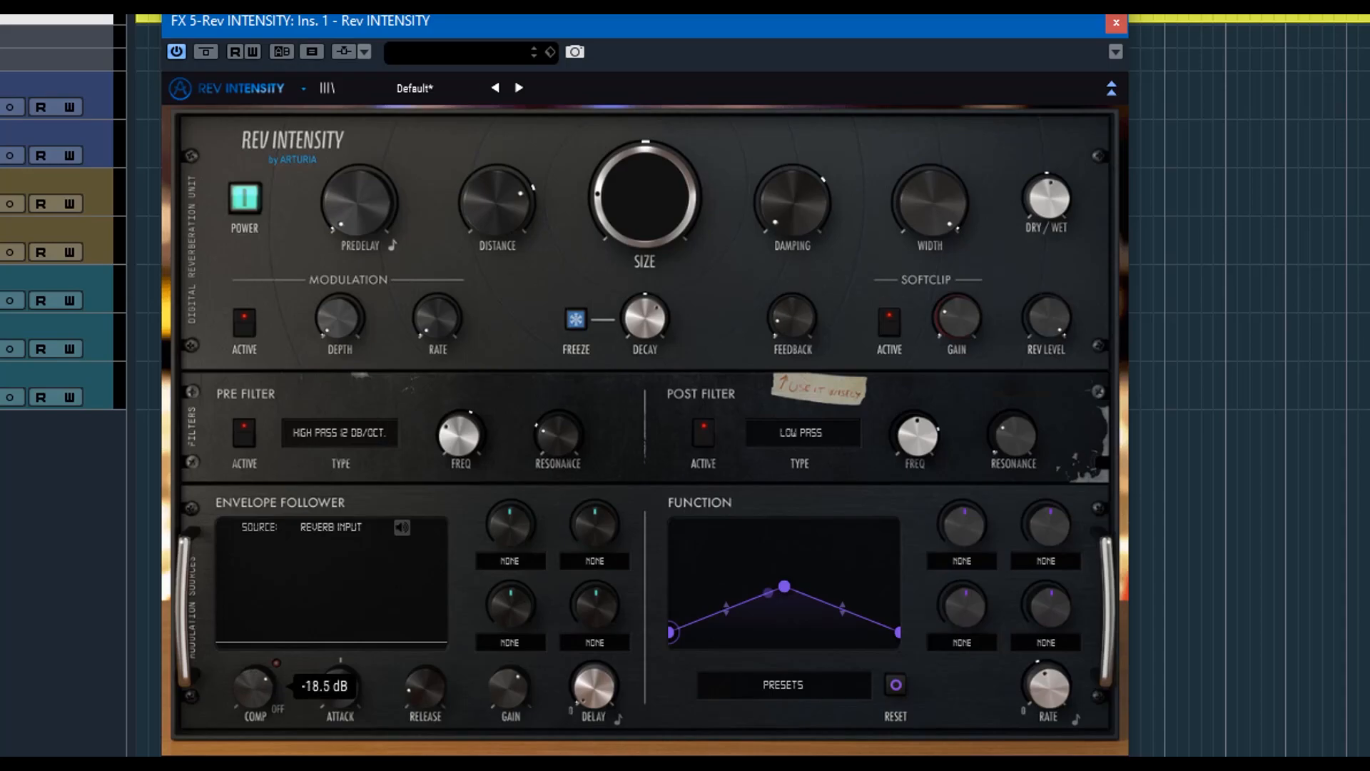
drag(259, 708, 259, 707)
drag(344, 696, 344, 701)
drag(426, 689, 505, 700)
mouse_move(504, 704)
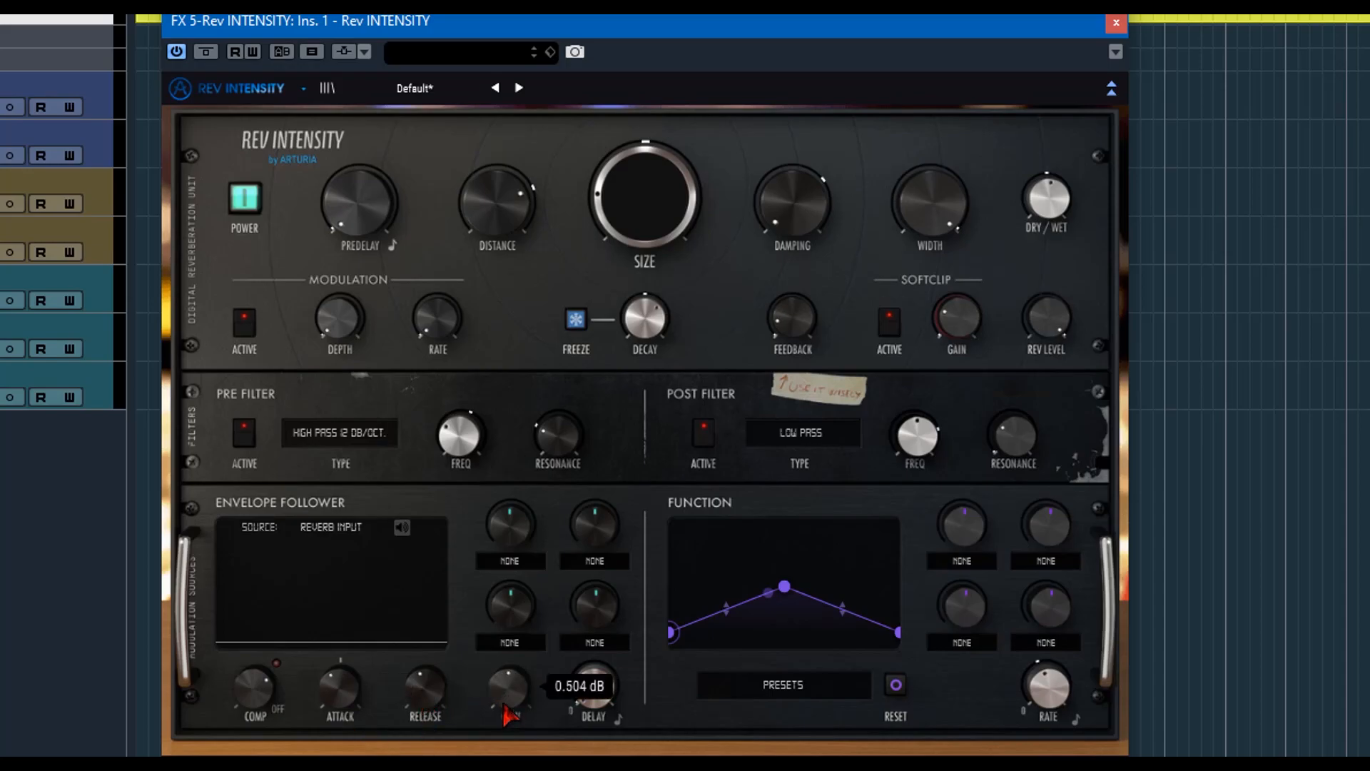
mouse_move(587, 691)
mouse_down()
mouse_move(587, 676)
mouse_move(587, 698)
mouse_up()
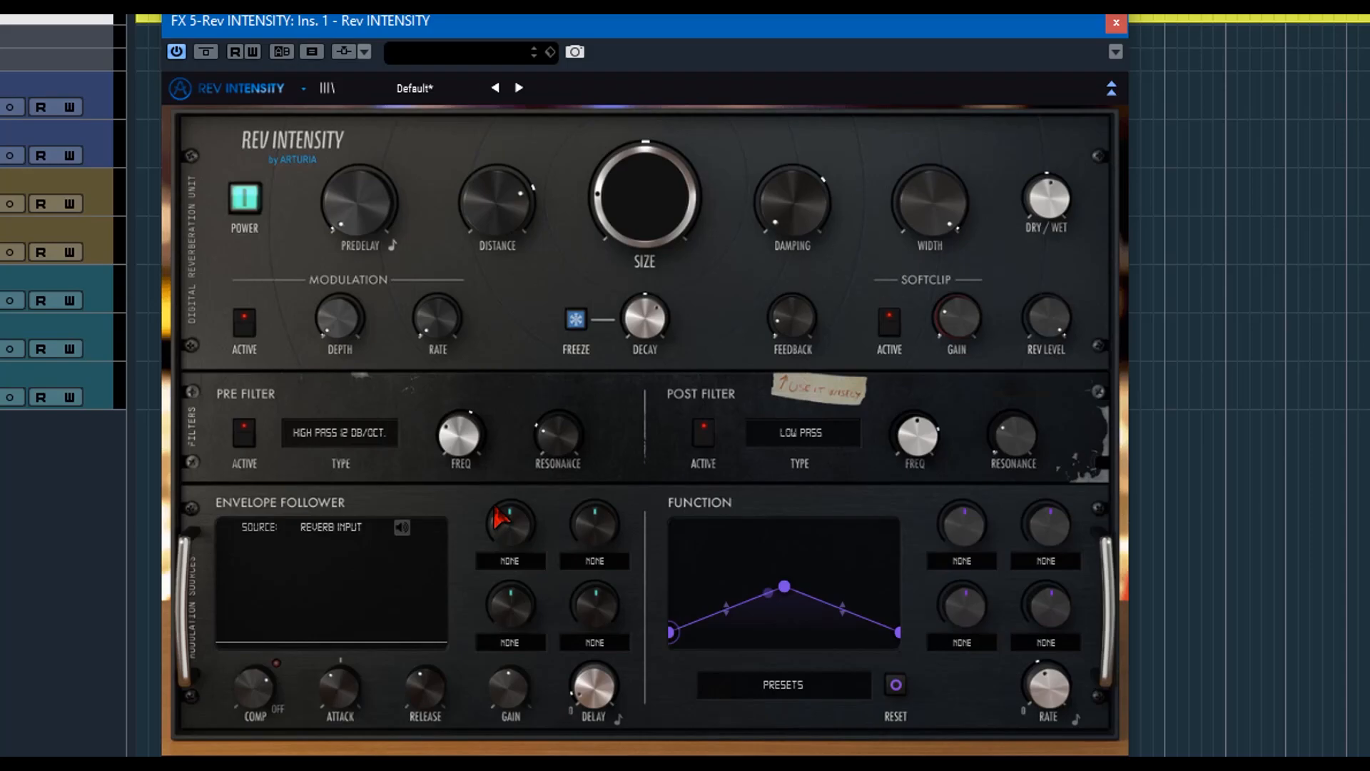
Assign Width to the envelope follower's Destination 1, and view the target options of its other destinations.
click(512, 563)
click(523, 535)
click(509, 561)
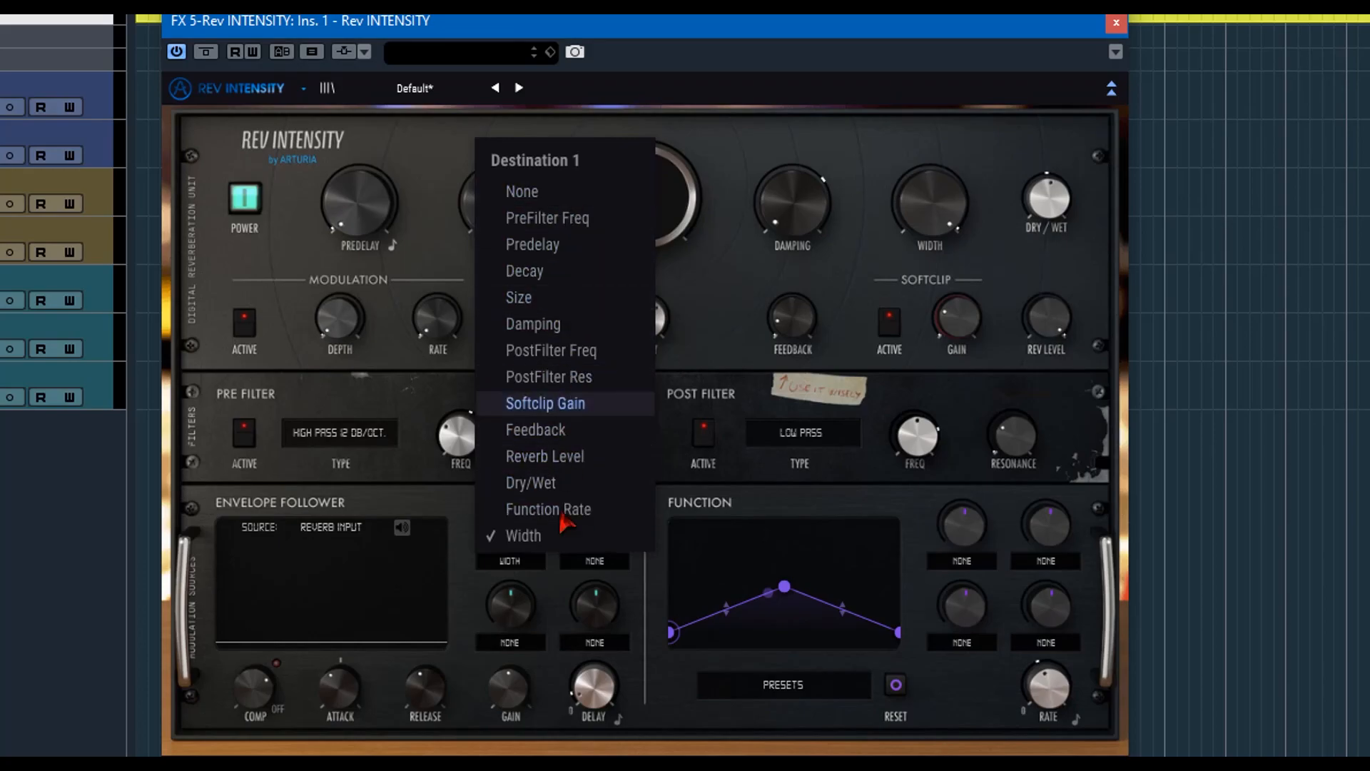
click(572, 594)
click(595, 561)
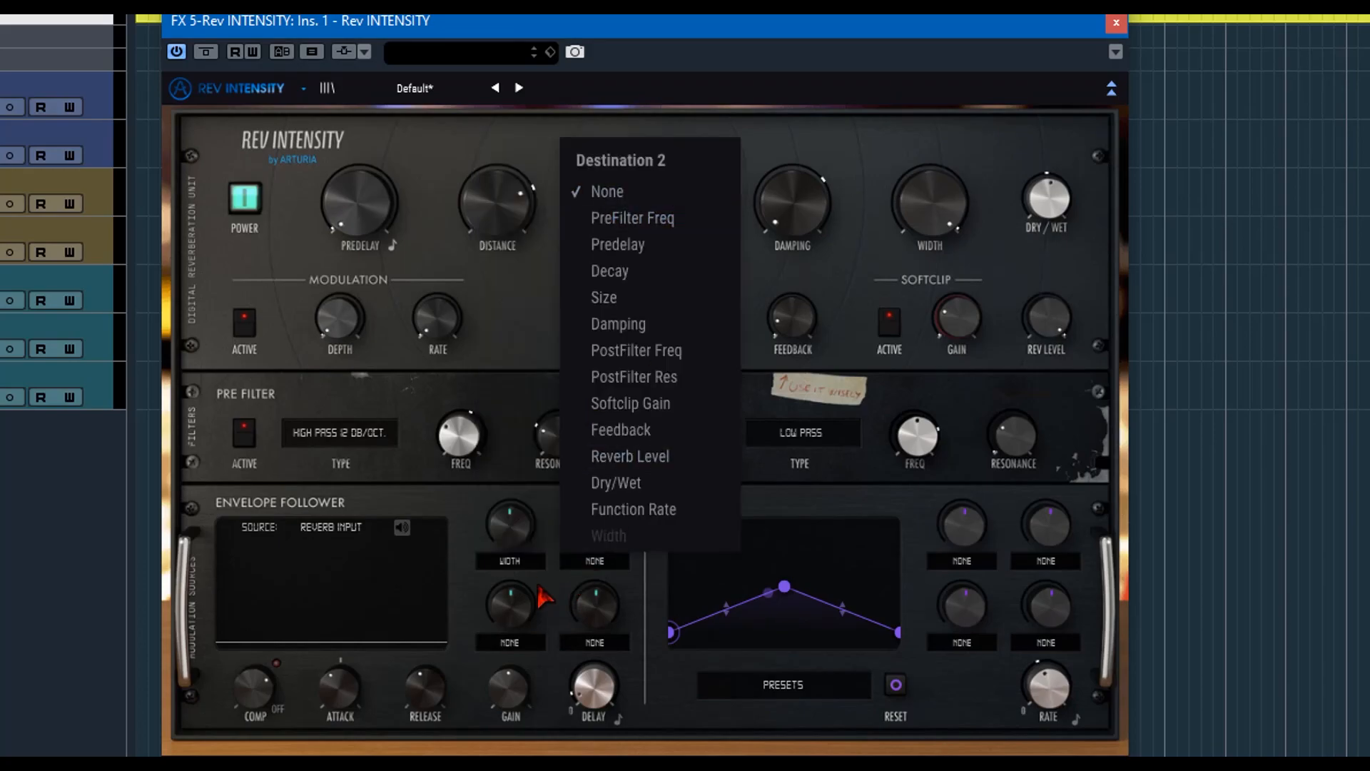
click(522, 643)
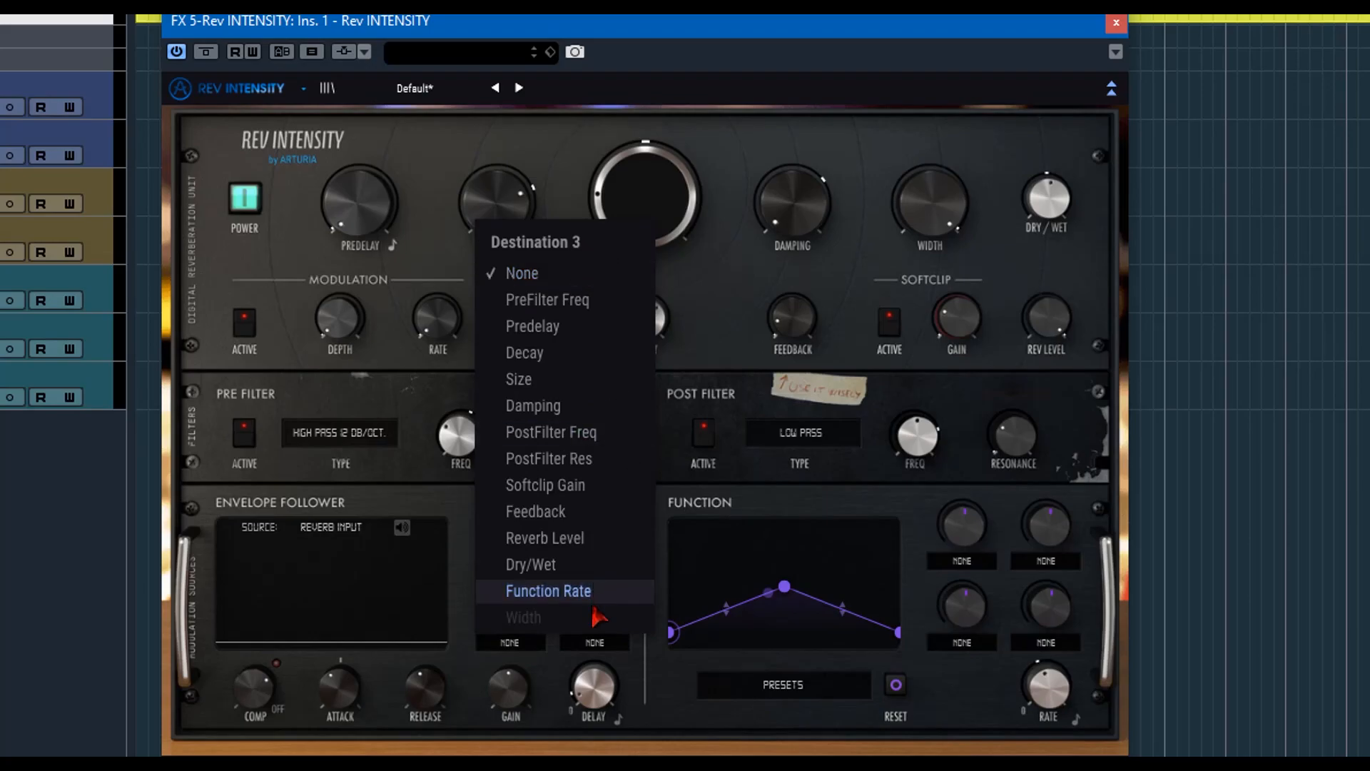
click(592, 646)
click(469, 629)
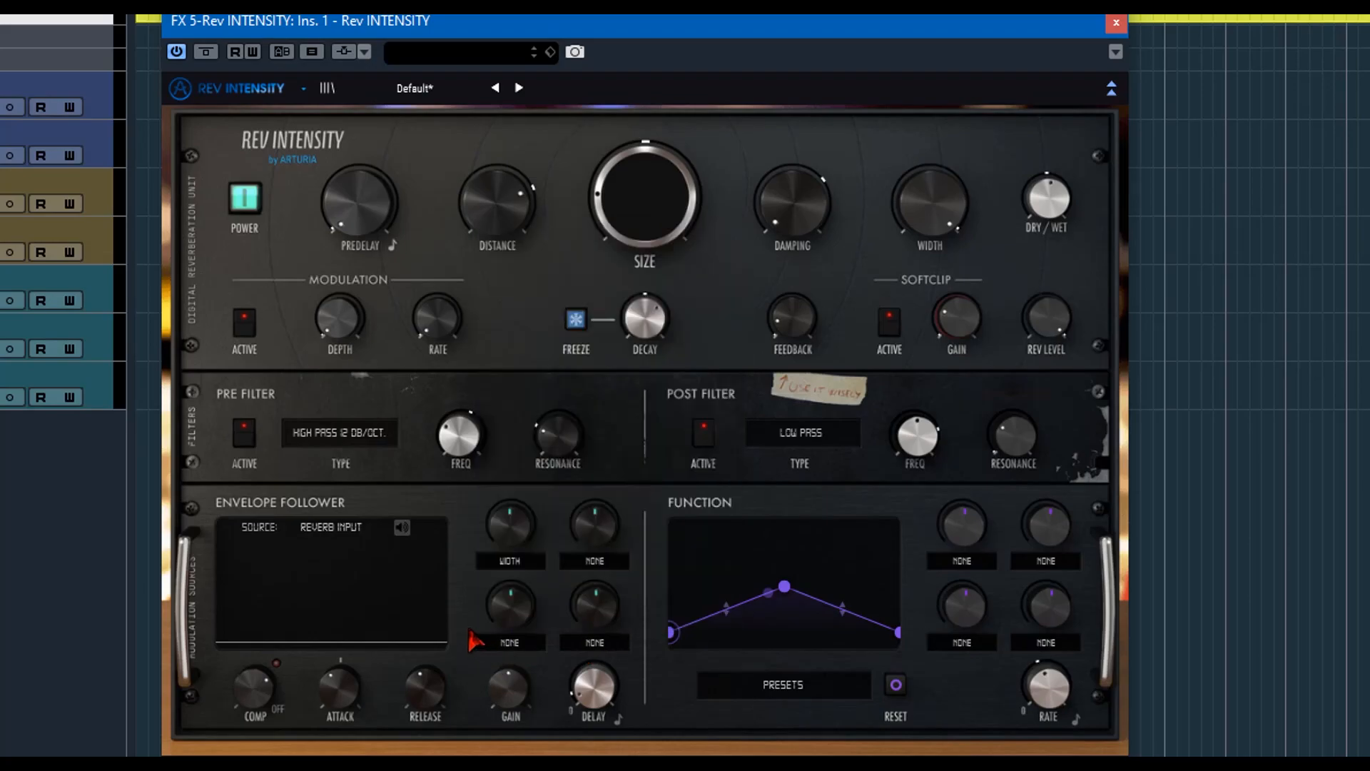
Try positive and negative envelope modulation amounts on the Width destination, down to -1.00, and reset the amount.
drag(520, 522, 519, 500)
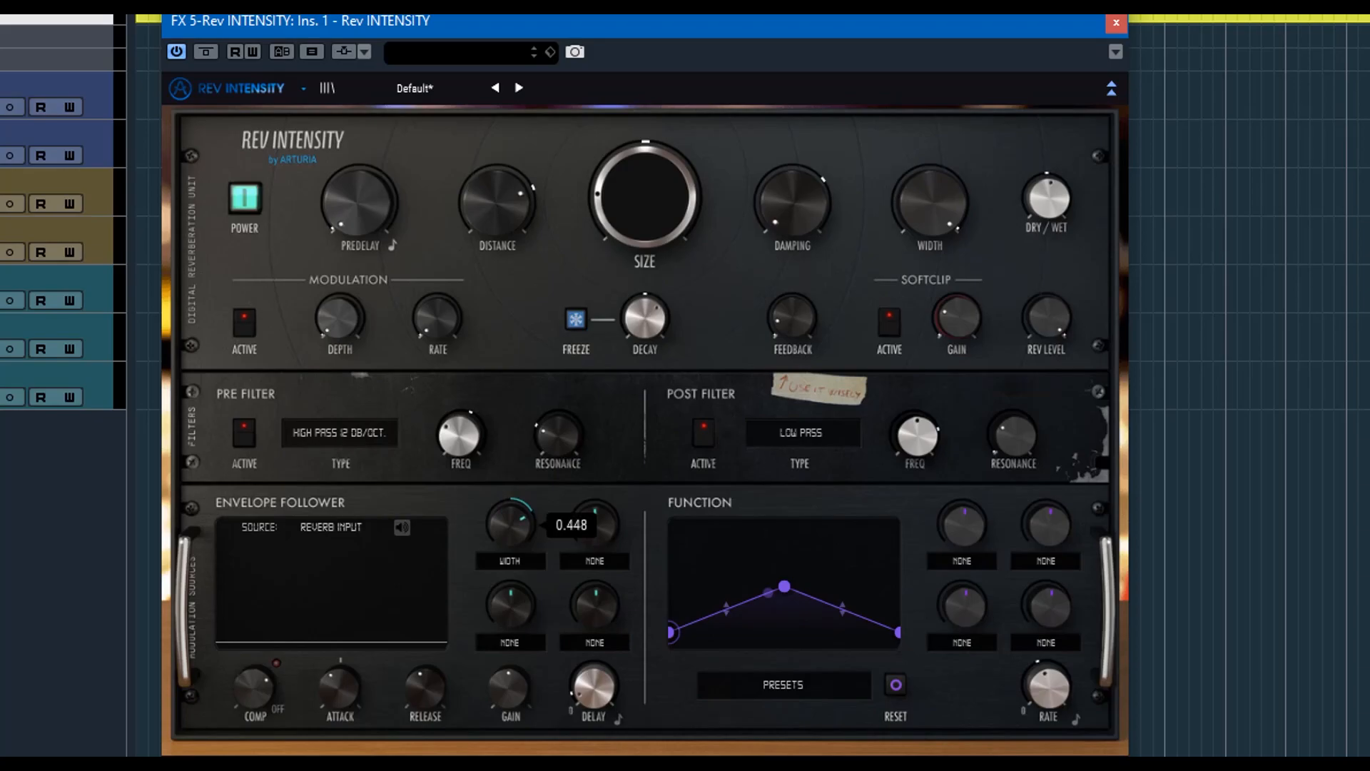
drag(520, 511, 520, 606)
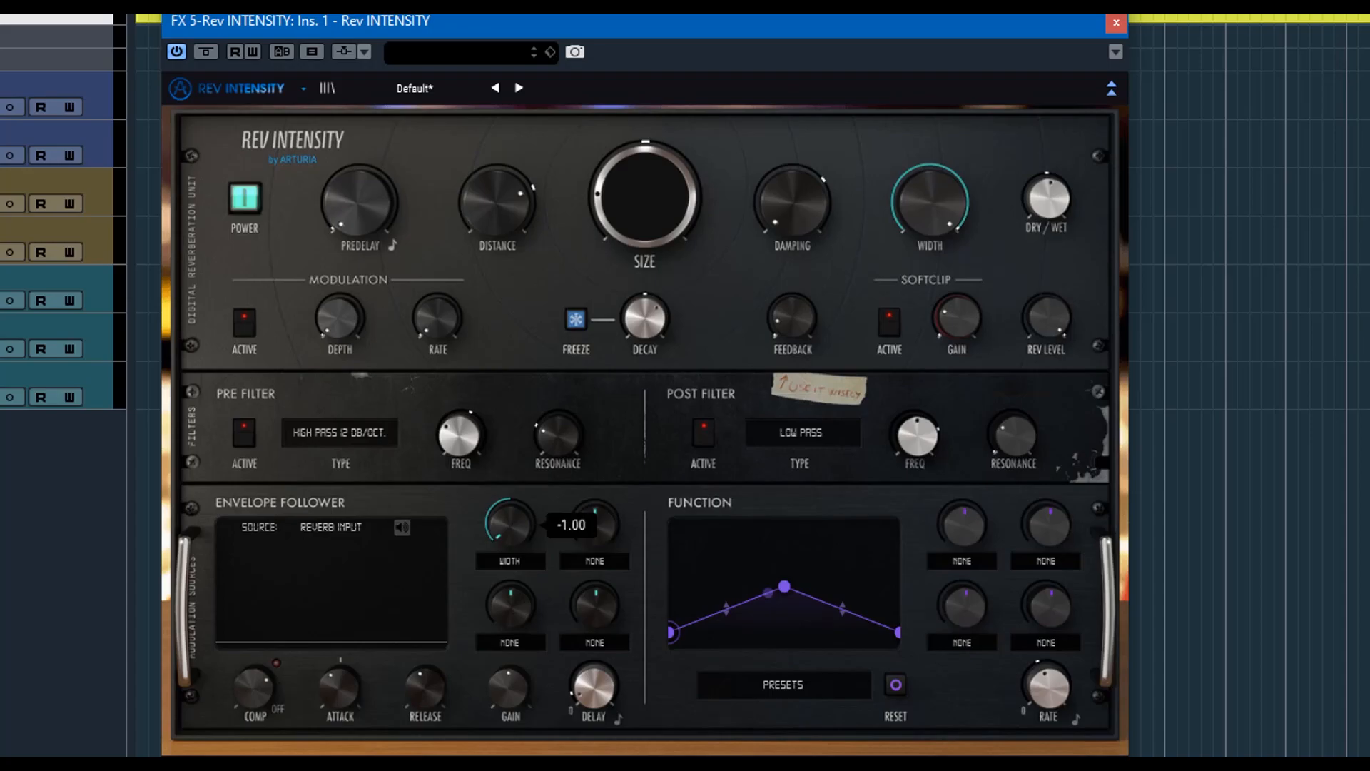
double_click(511, 525)
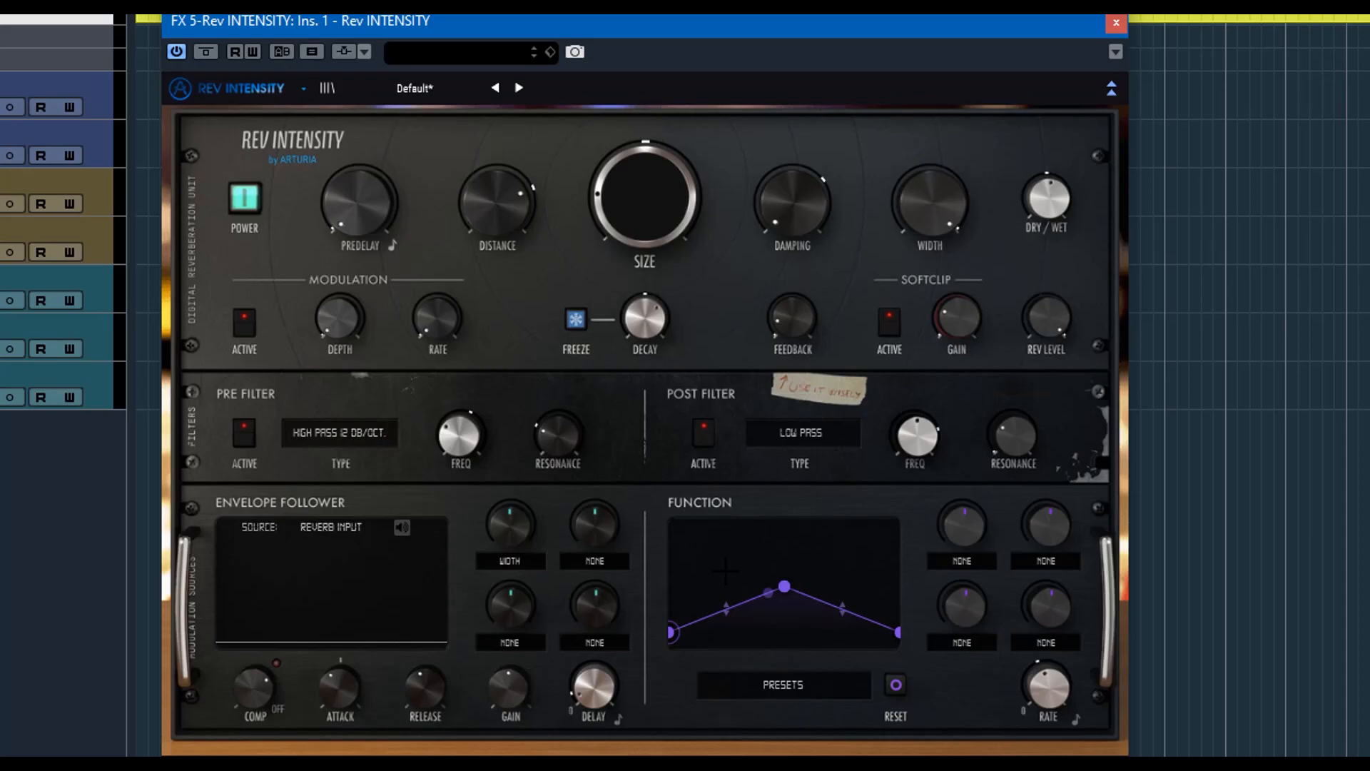
View the function presets and reset the function curve to a flat line.
click(783, 687)
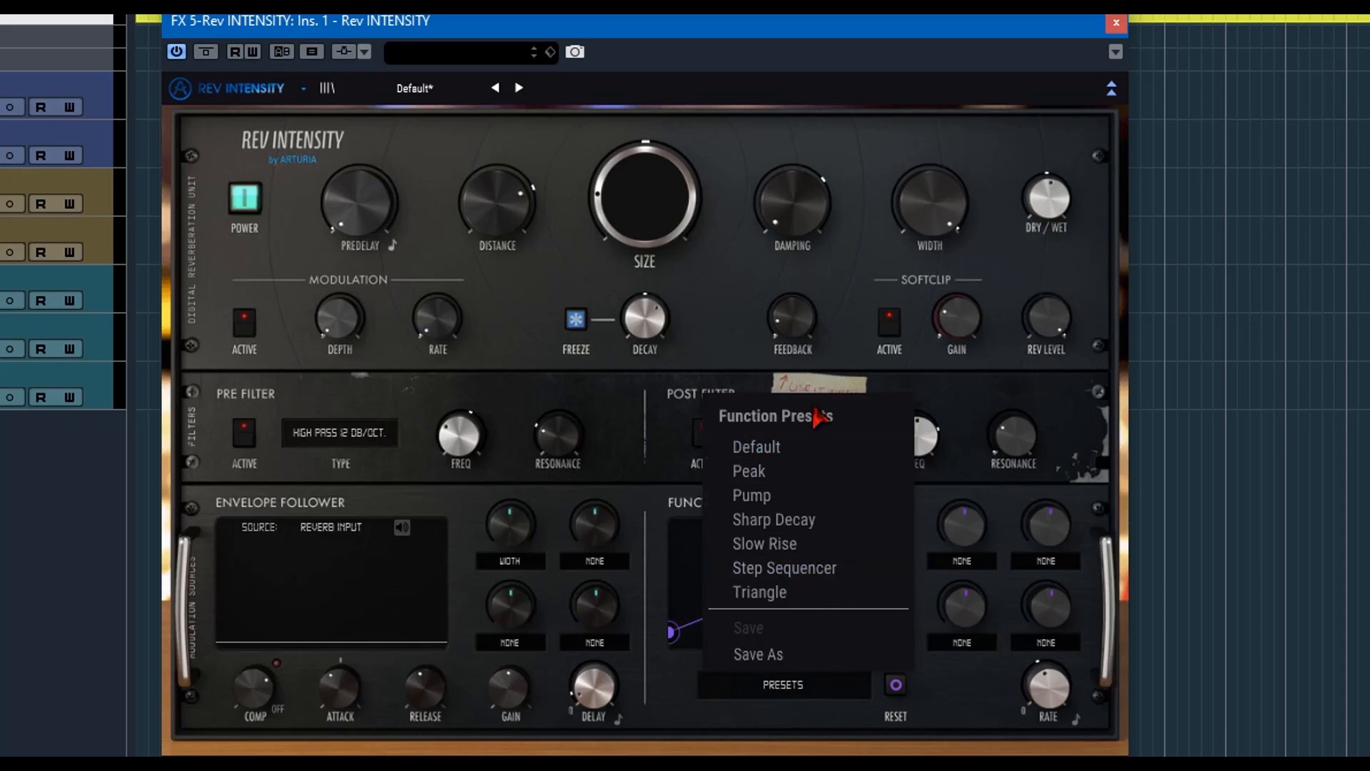
click(791, 696)
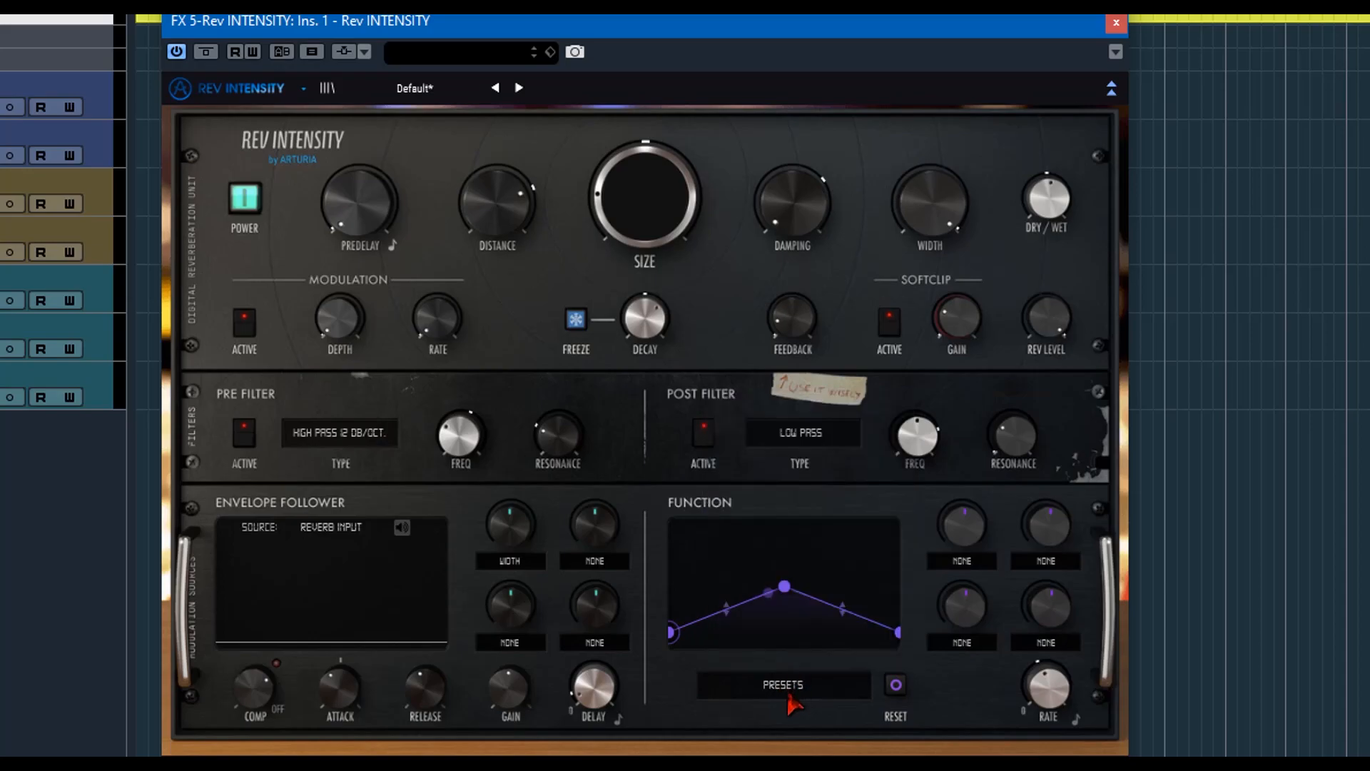
click(895, 687)
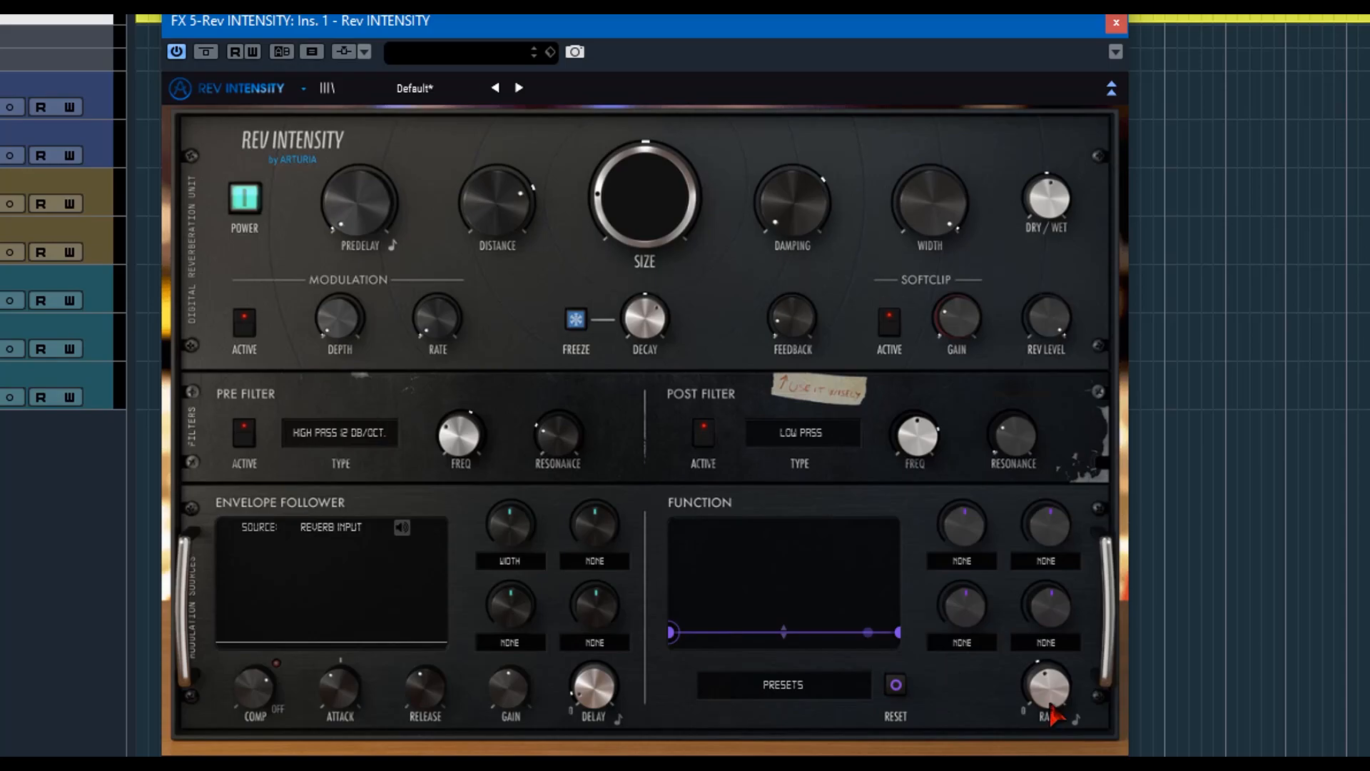
Adjust the function's Rate and view the target options of its modulation destinations.
mouse_move(1055, 689)
mouse_move(1055, 689)
mouse_down()
mouse_move(1055, 716)
mouse_move(1057, 674)
mouse_up()
click(996, 561)
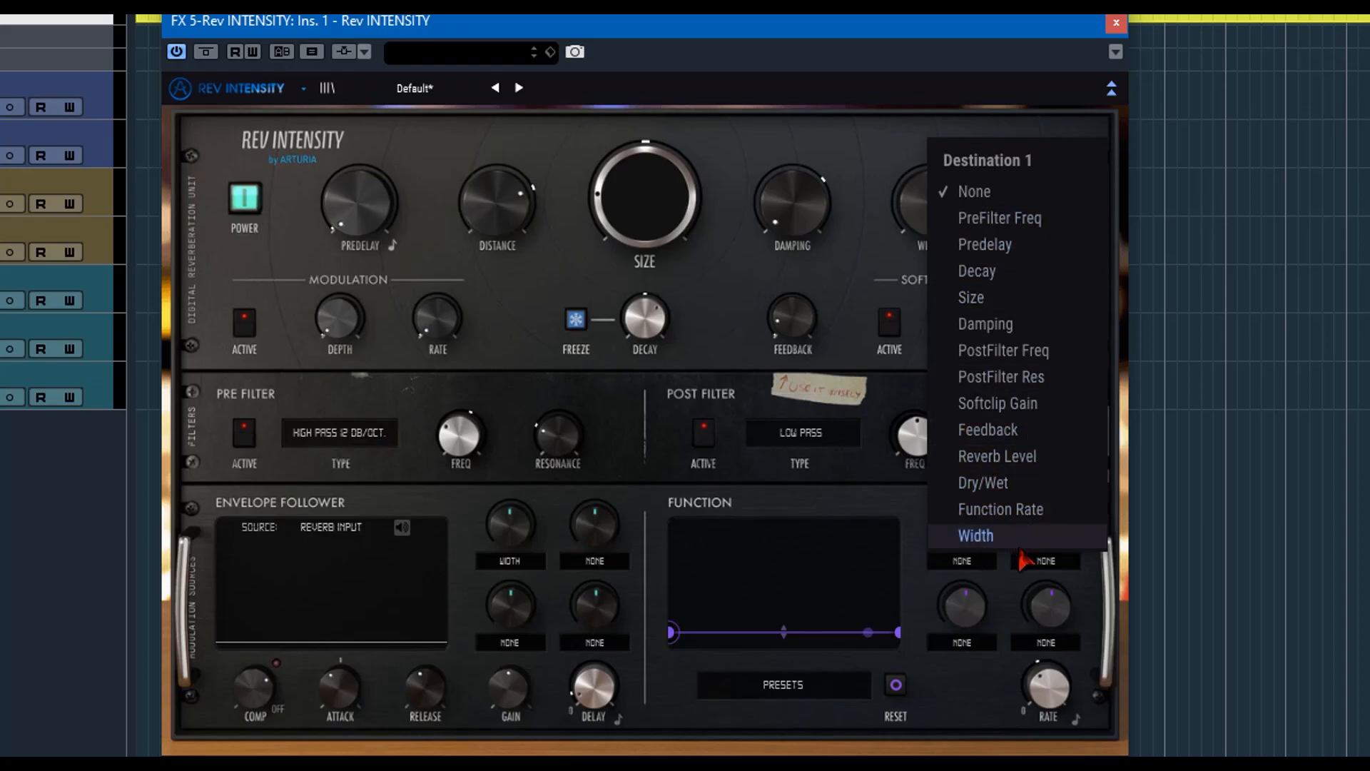
click(1035, 565)
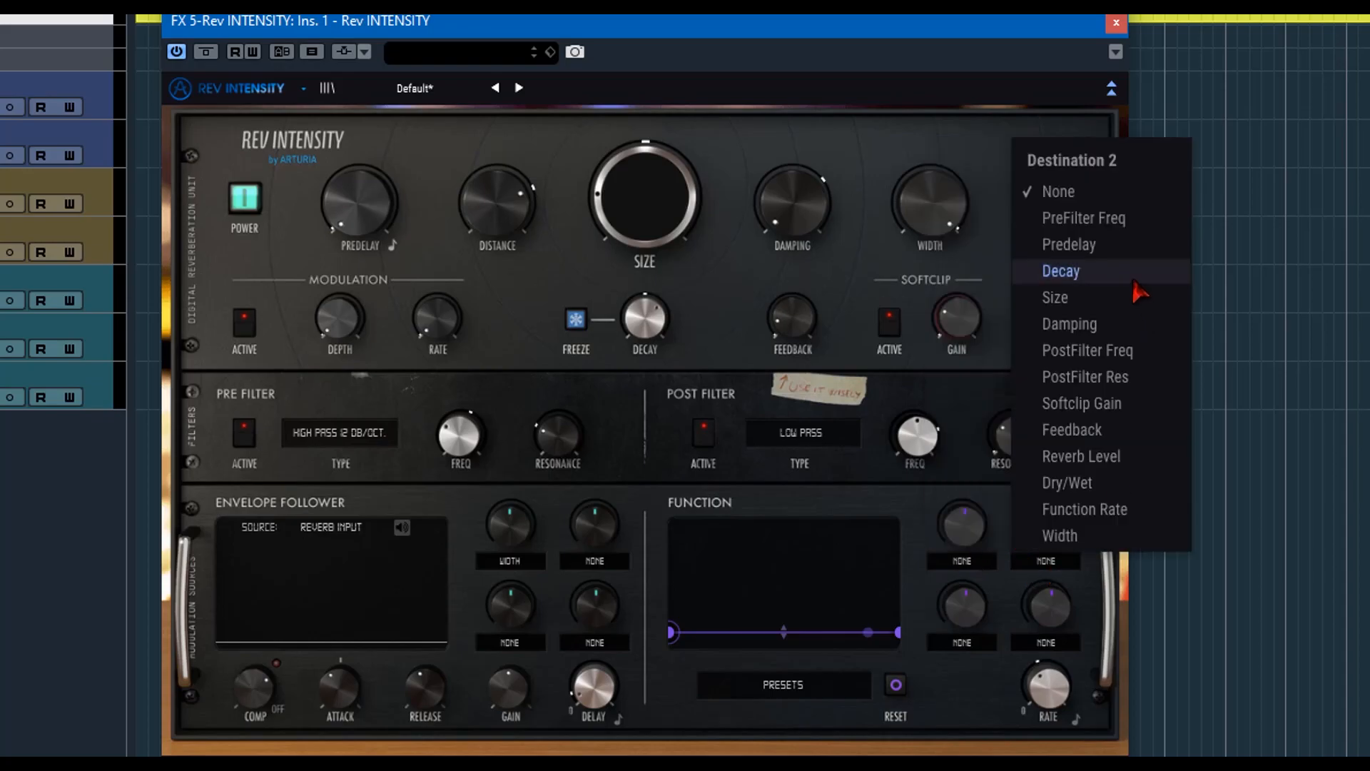
click(1045, 644)
click(973, 661)
Draw a custom function curve with four added points, rising to a peak near the middle and falling towards the end.
drag(718, 632, 703, 590)
mouse_move(803, 611)
mouse_down()
mouse_move(803, 588)
mouse_move(756, 531)
mouse_up()
click(782, 543)
click(814, 581)
drag(833, 573, 849, 612)
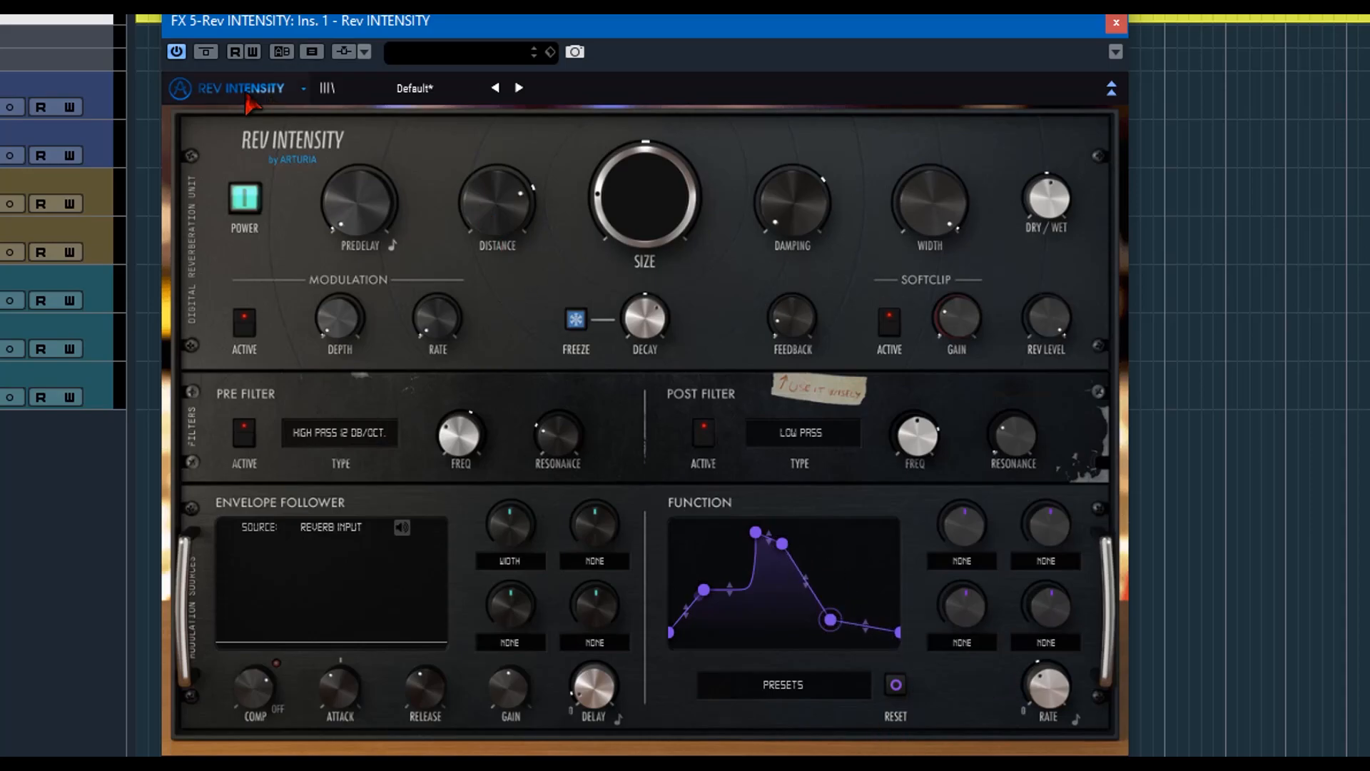
Browse the preset list and load the Default template preset.
click(327, 88)
scroll(321, 307, down, 4)
scroll(321, 354, up, 4)
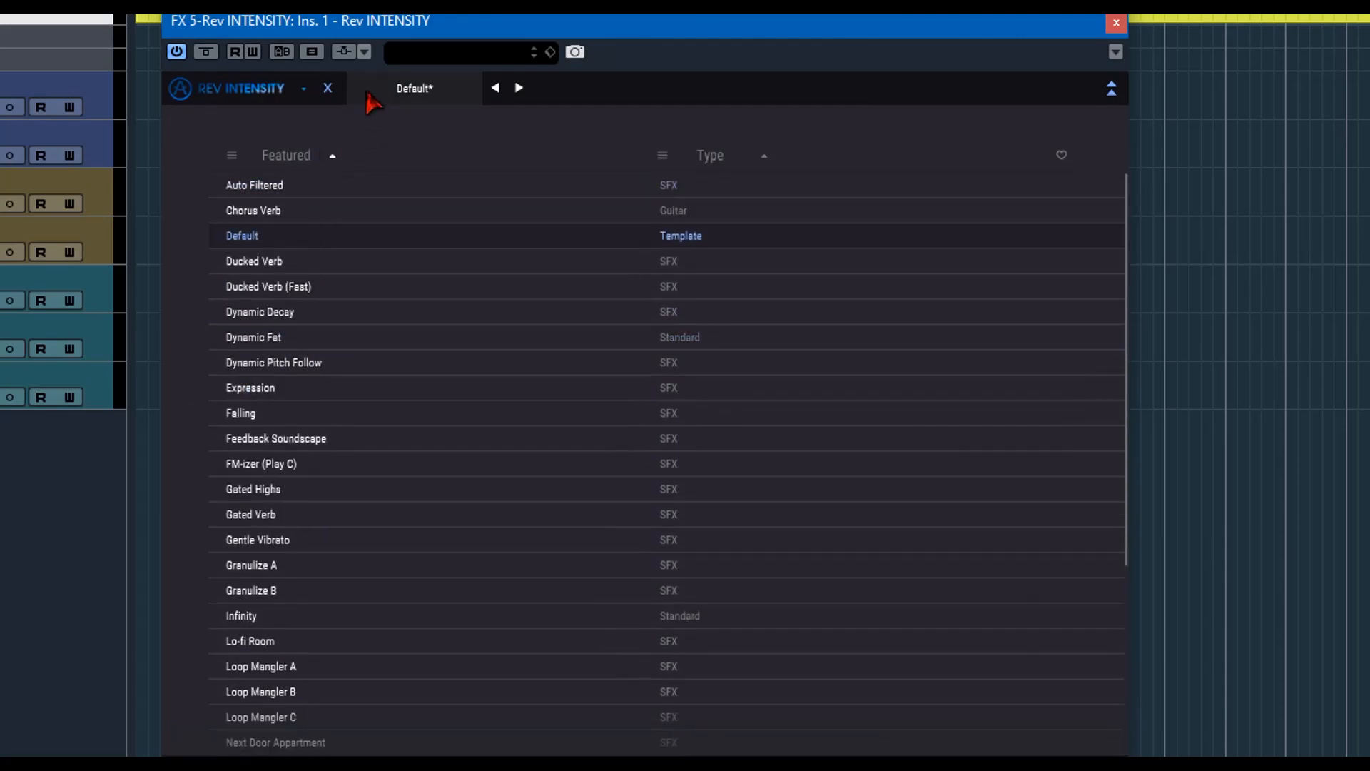
click(256, 238)
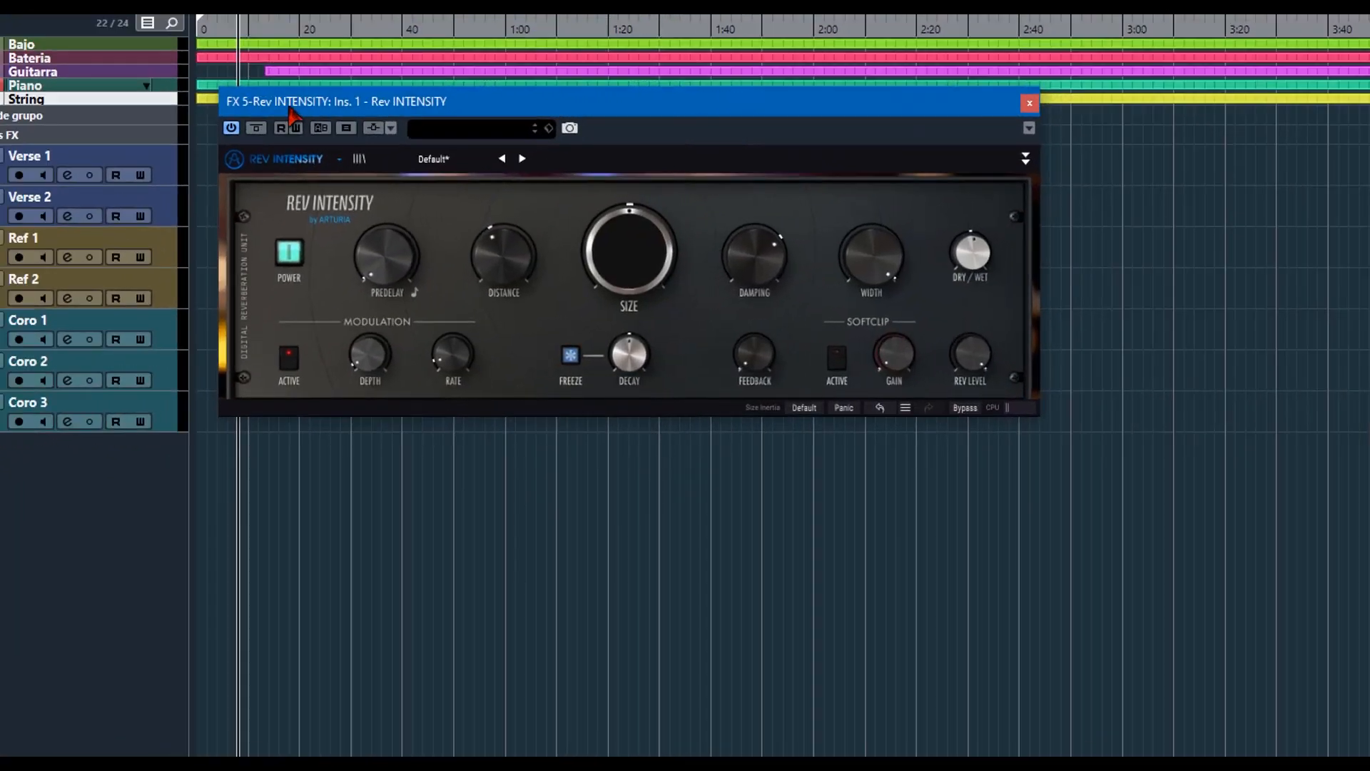
Play the project with the reverb bypassed, and replay it with the reverb switched on.
click(284, 261)
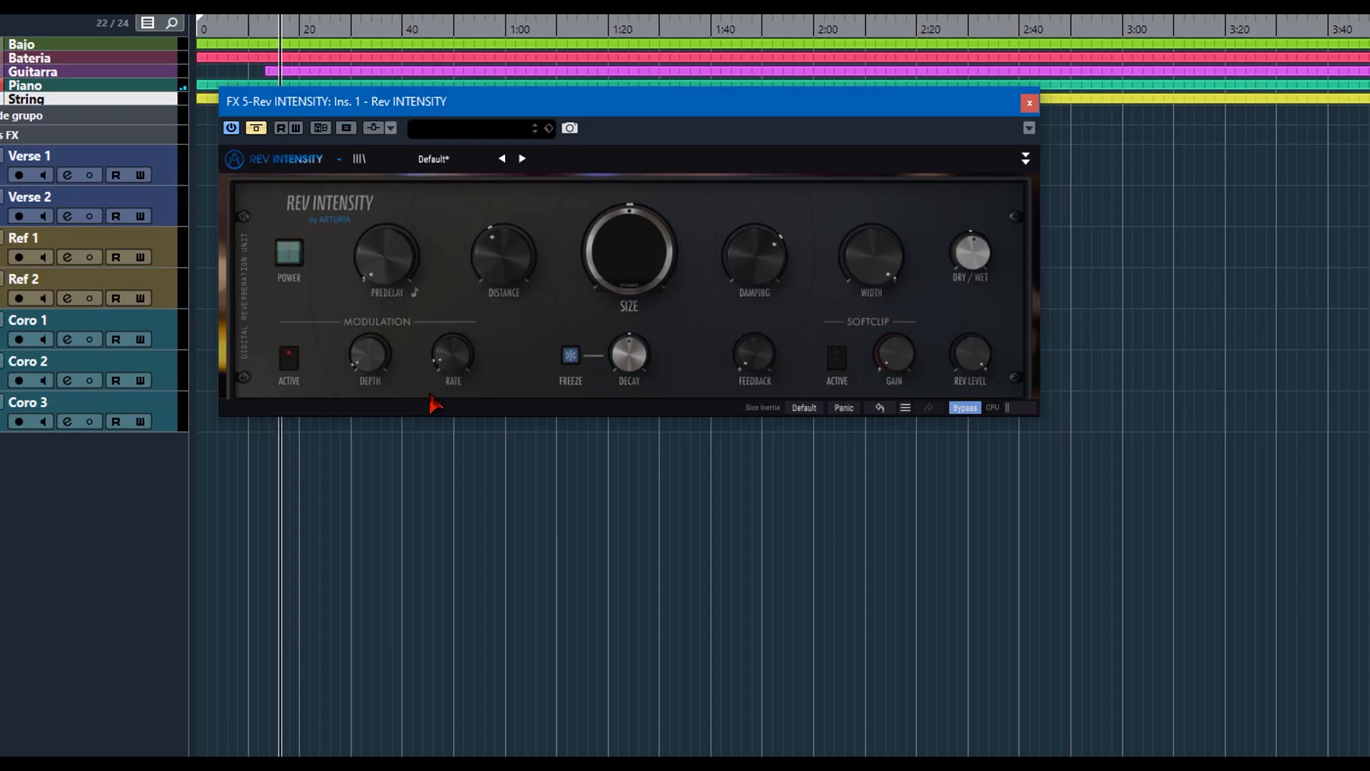
key(space)
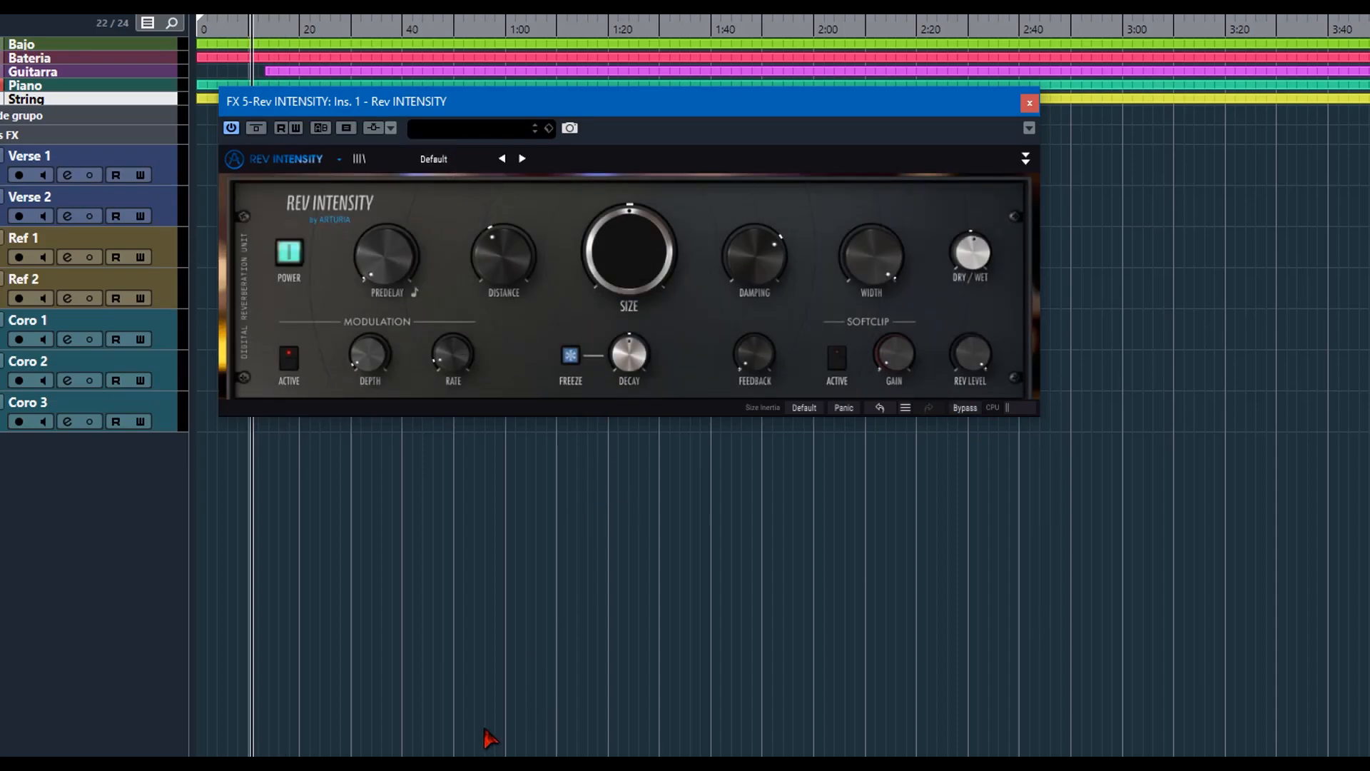
key(space)
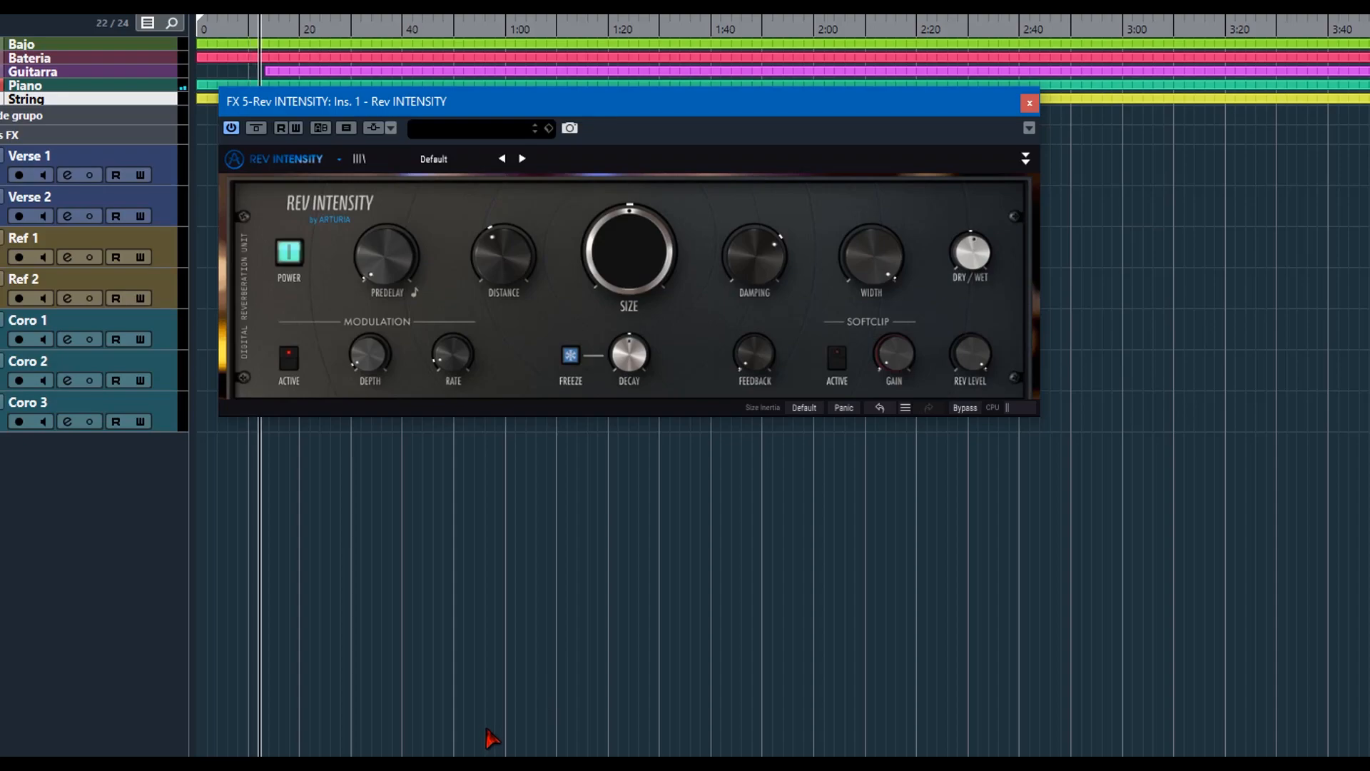
Try the Predelay during playback and raise the Distance to slightly above 0.53.
mouse_move(379, 350)
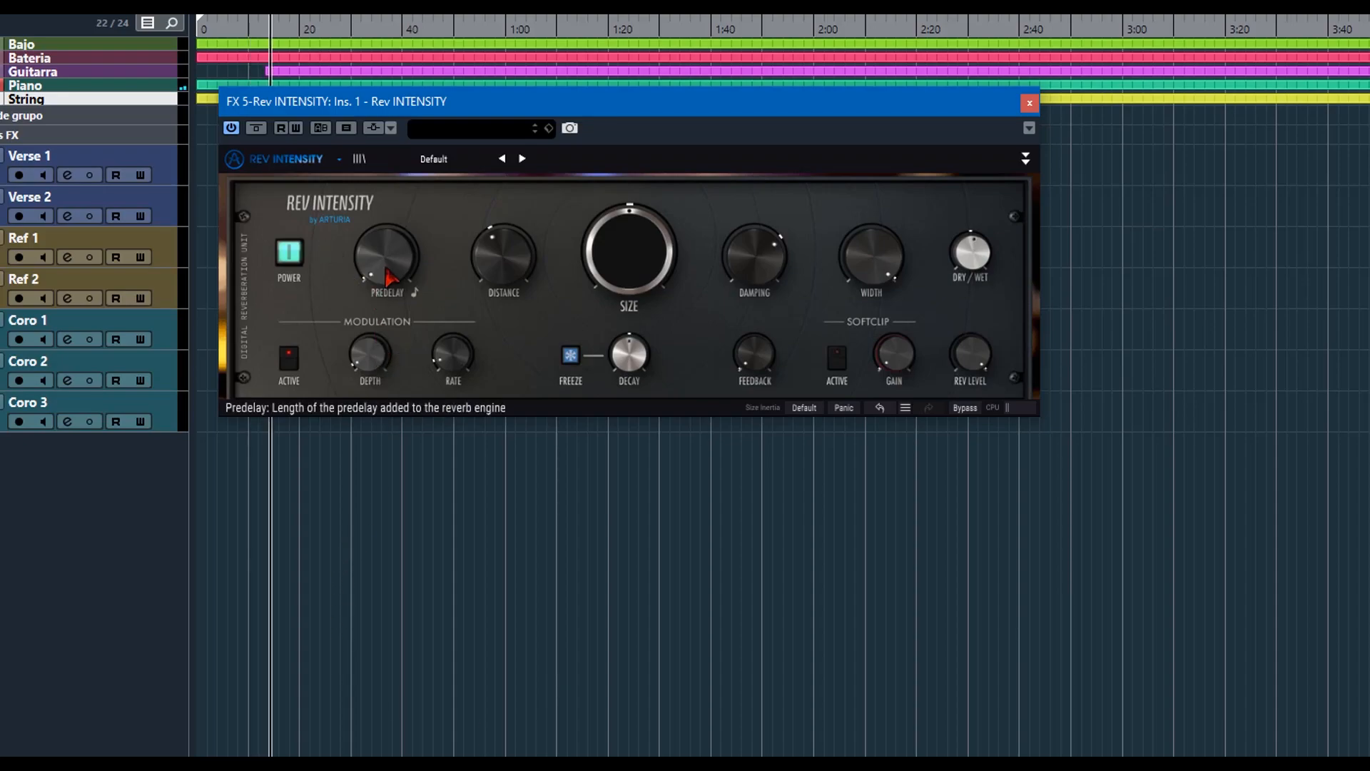
mouse_move(390, 280)
mouse_move(390, 280)
mouse_down()
mouse_move(390, 226)
mouse_move(389, 278)
mouse_up()
drag(503, 255, 503, 242)
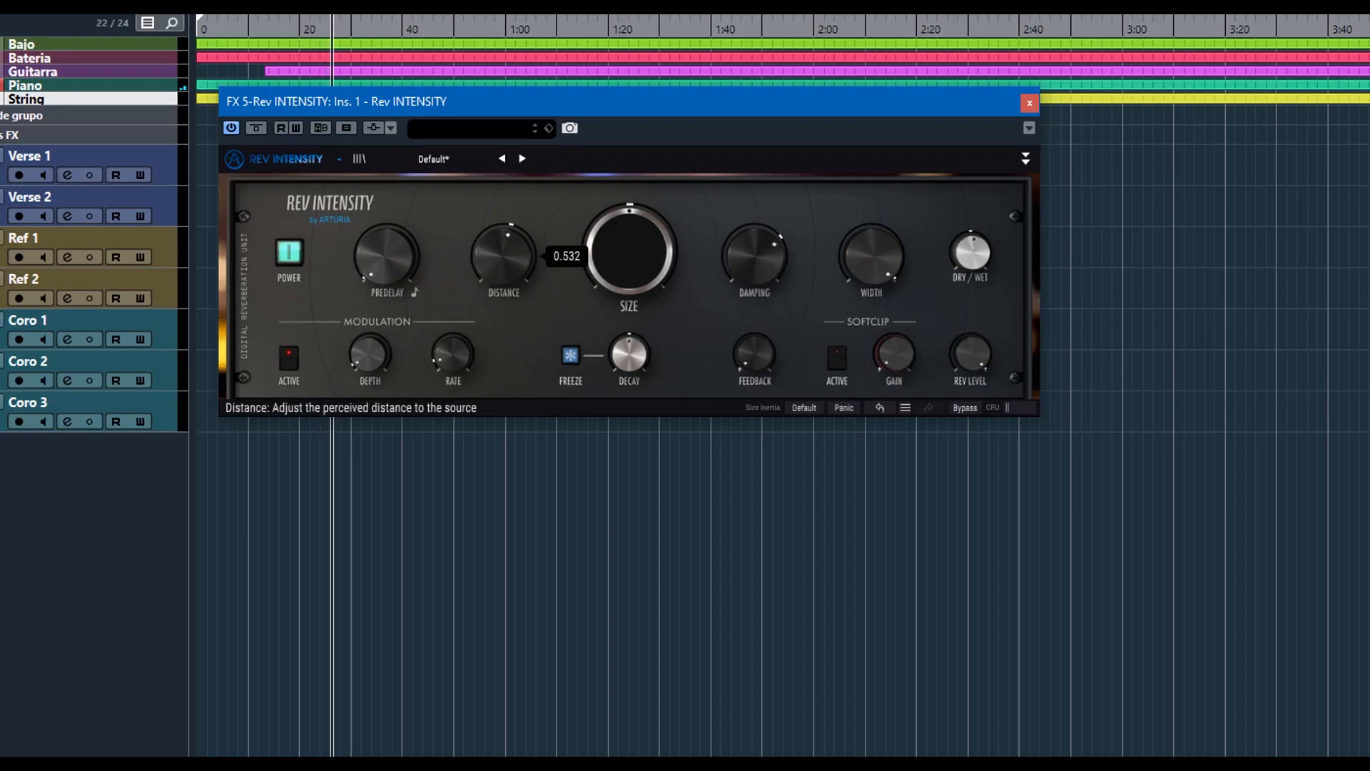
Raise the Size and the Dry/Wet mix, lower the Damping, and try the Width while the project plays.
mouse_move(629, 249)
mouse_down()
mouse_move(629, 227)
mouse_move(629, 248)
mouse_up()
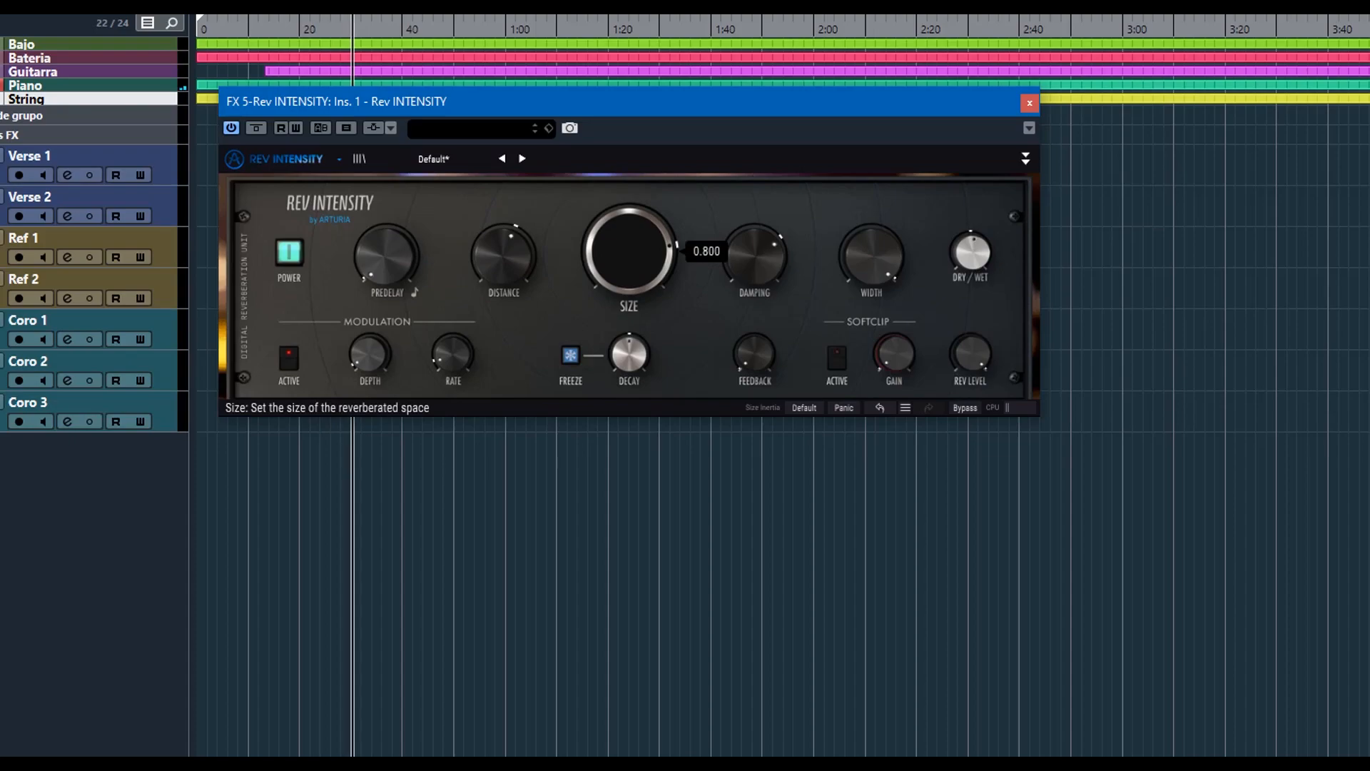
drag(754, 256, 755, 266)
drag(898, 268, 870, 236)
mouse_move(973, 251)
mouse_down()
mouse_move(978, 271)
mouse_move(978, 237)
mouse_move(972, 258)
mouse_up()
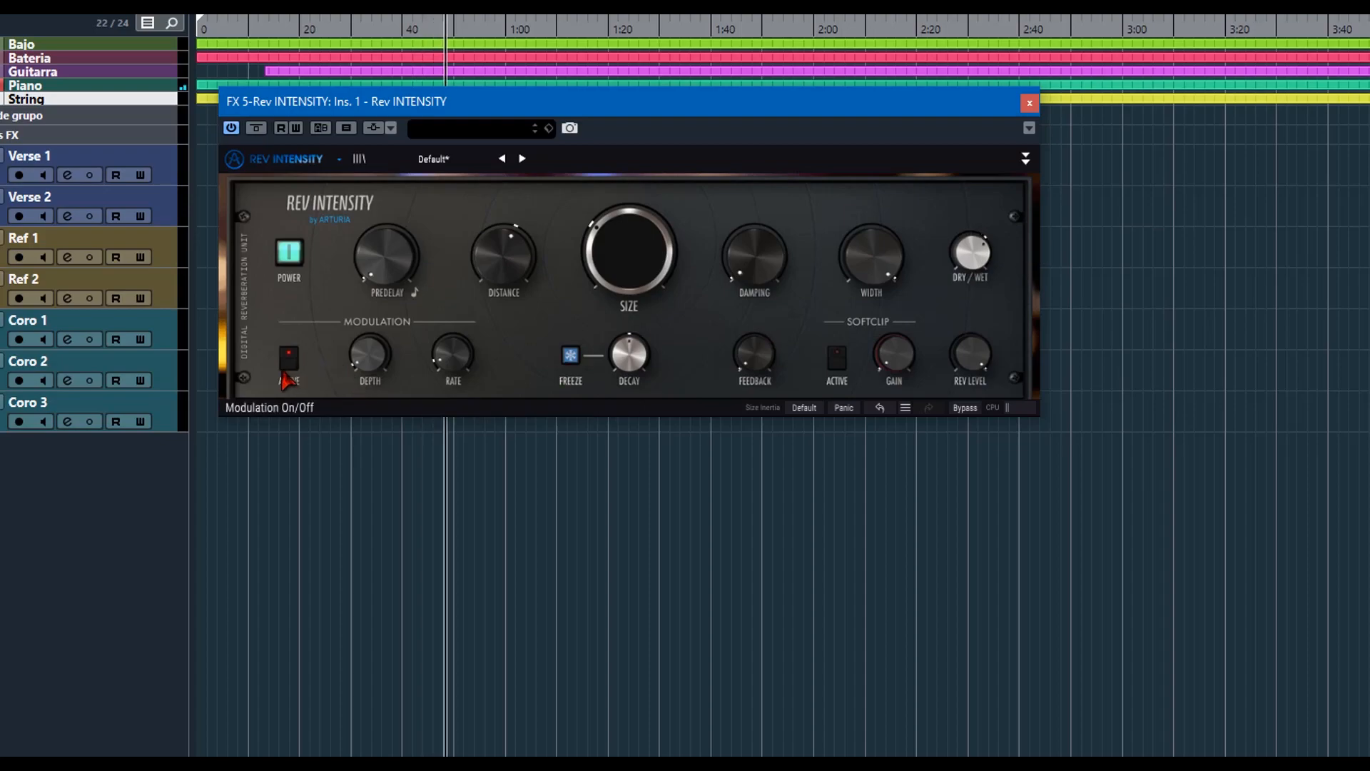
drag(581, 269, 581, 220)
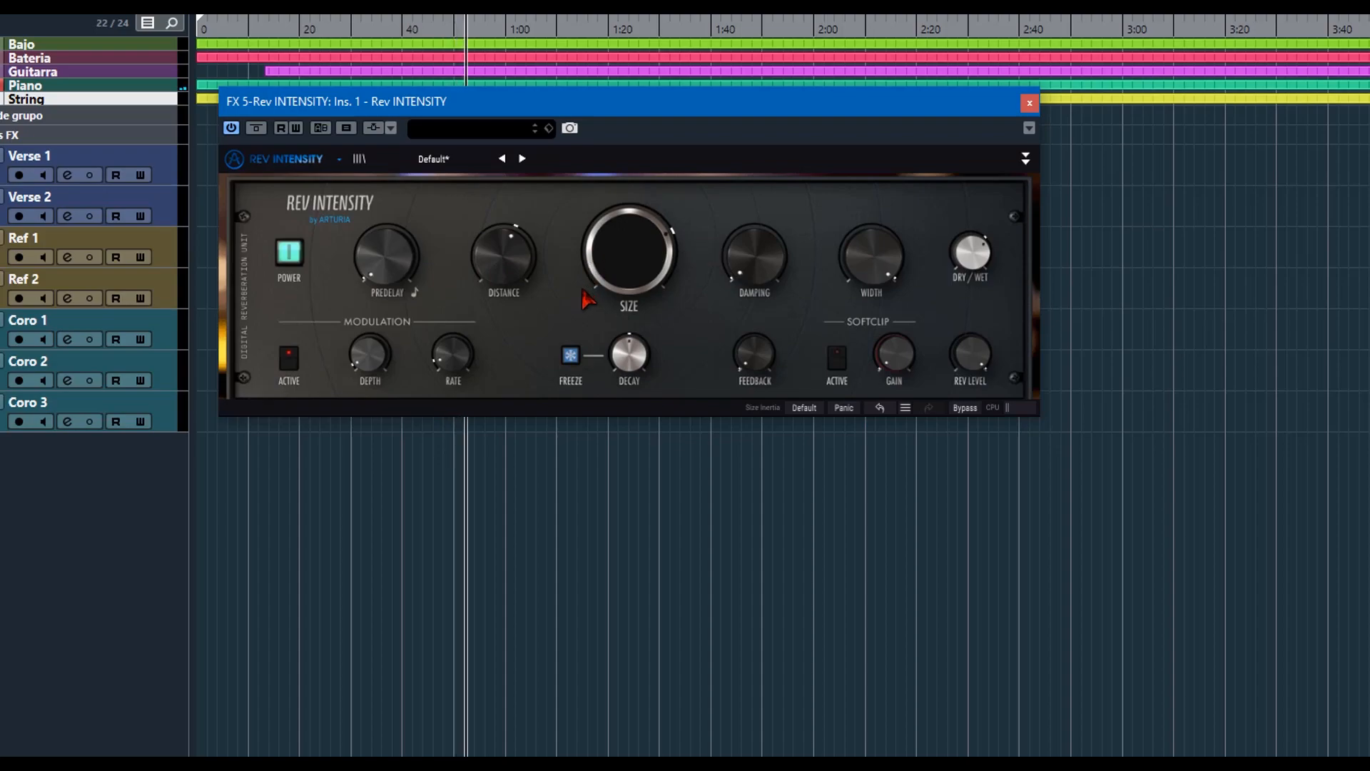
Turn the modulation back on and raise its Depth and Rate.
click(290, 360)
mouse_move(368, 353)
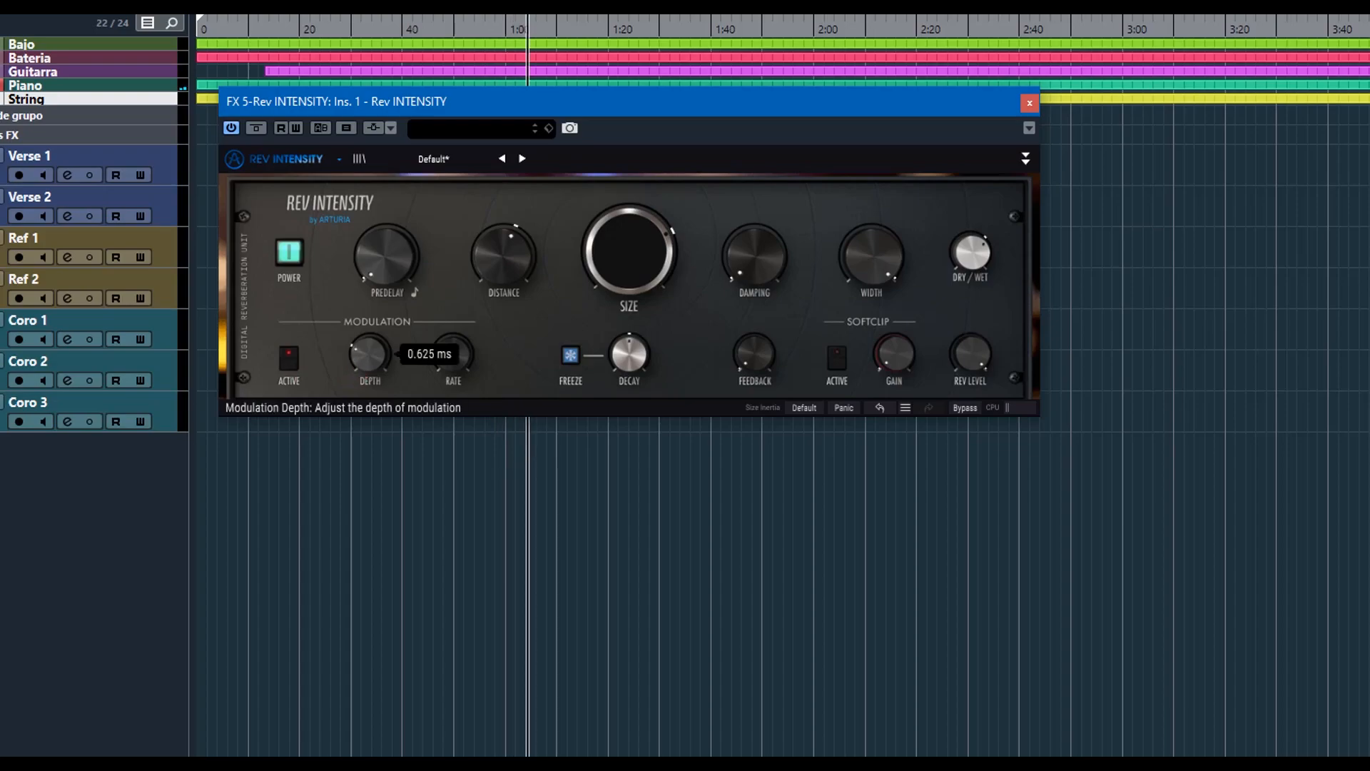
drag(369, 351, 368, 346)
drag(453, 357, 453, 345)
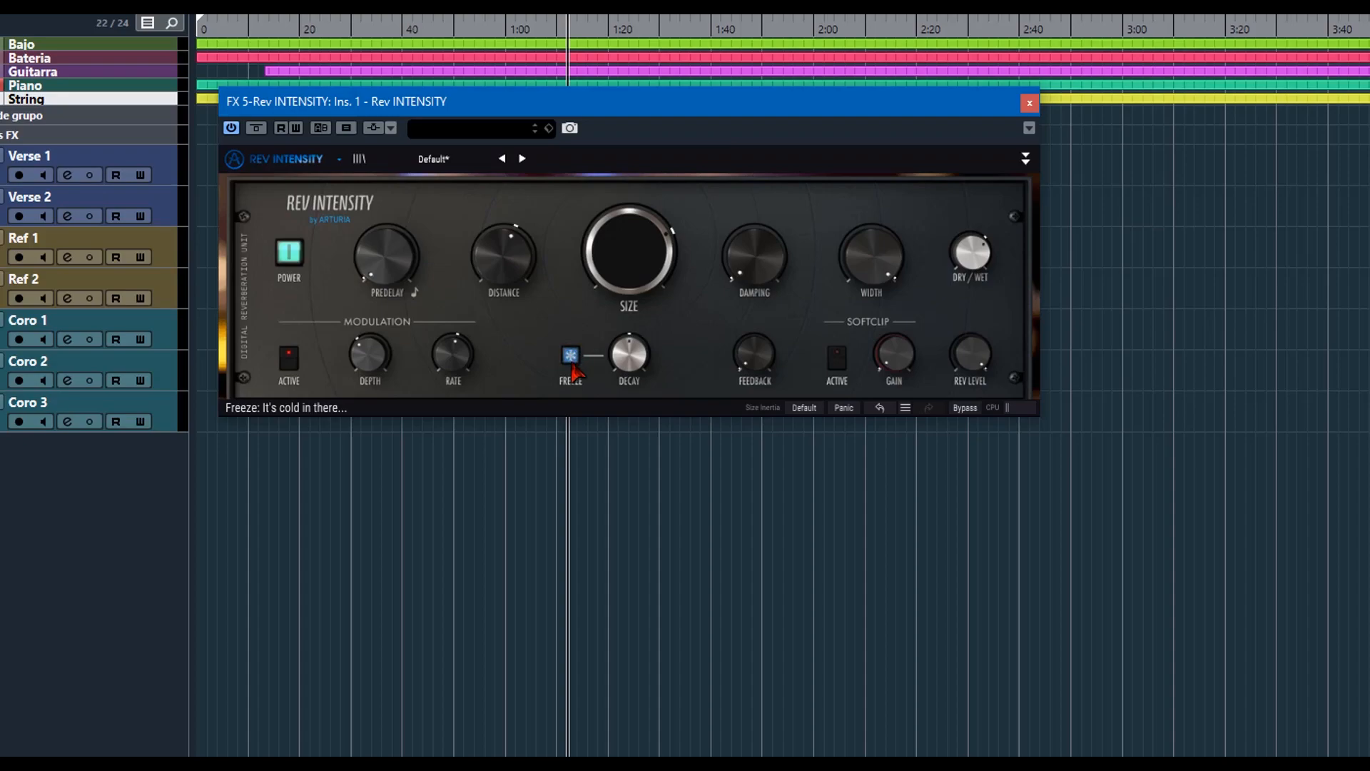
Raise the Decay to about 0.200.
mouse_move(631, 361)
drag(631, 361, 631, 346)
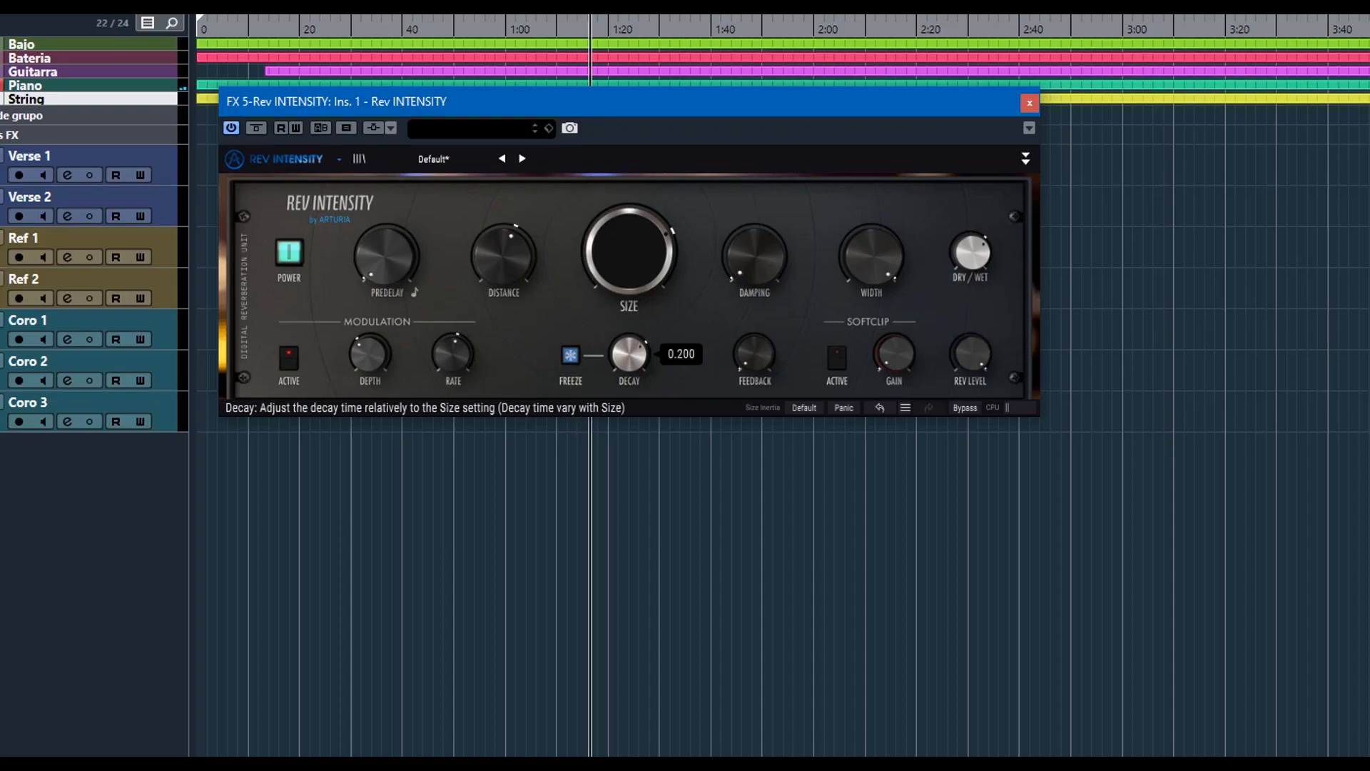
Lower the Decay and raise the Feedback while the project plays.
drag(629, 353, 627, 351)
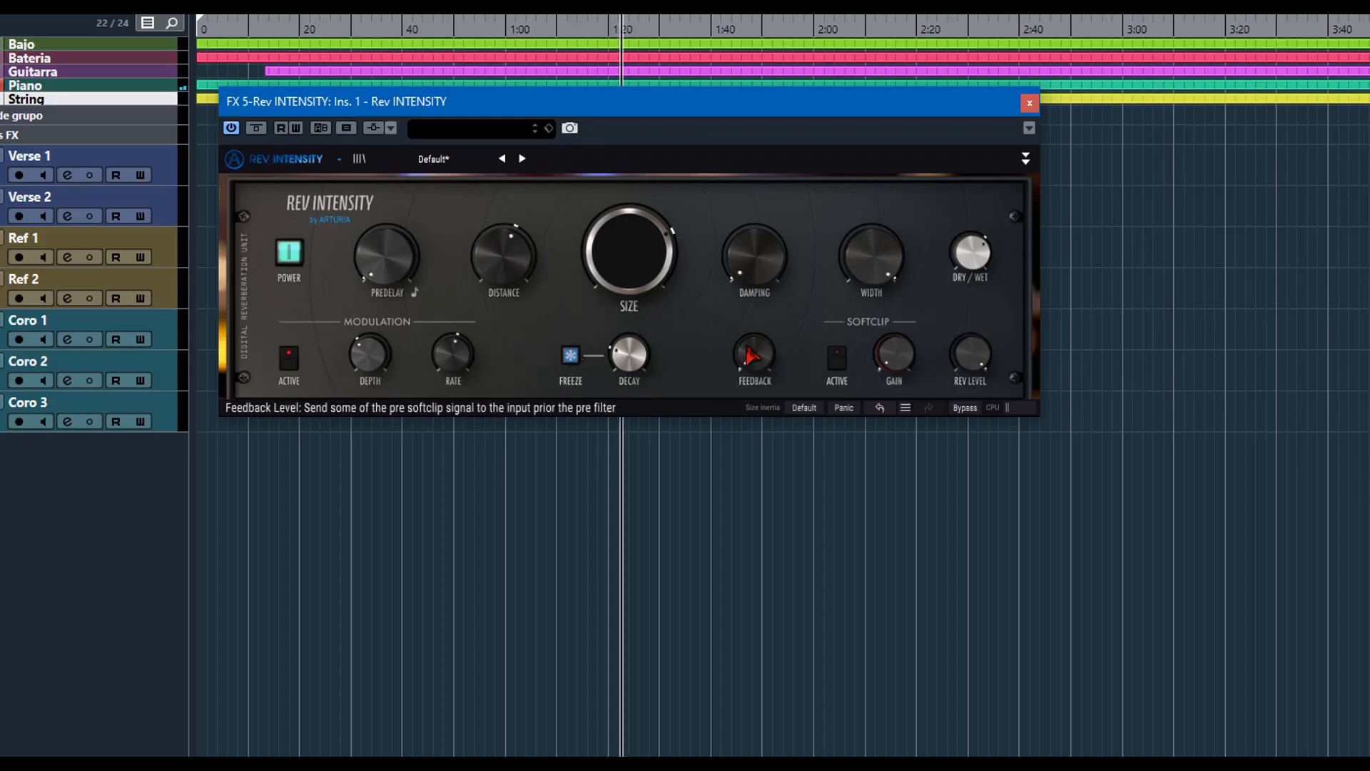
drag(748, 357, 748, 336)
Turn on the softclip, raise its Gain and set the Rev Level to about -10.8 dB.
click(838, 361)
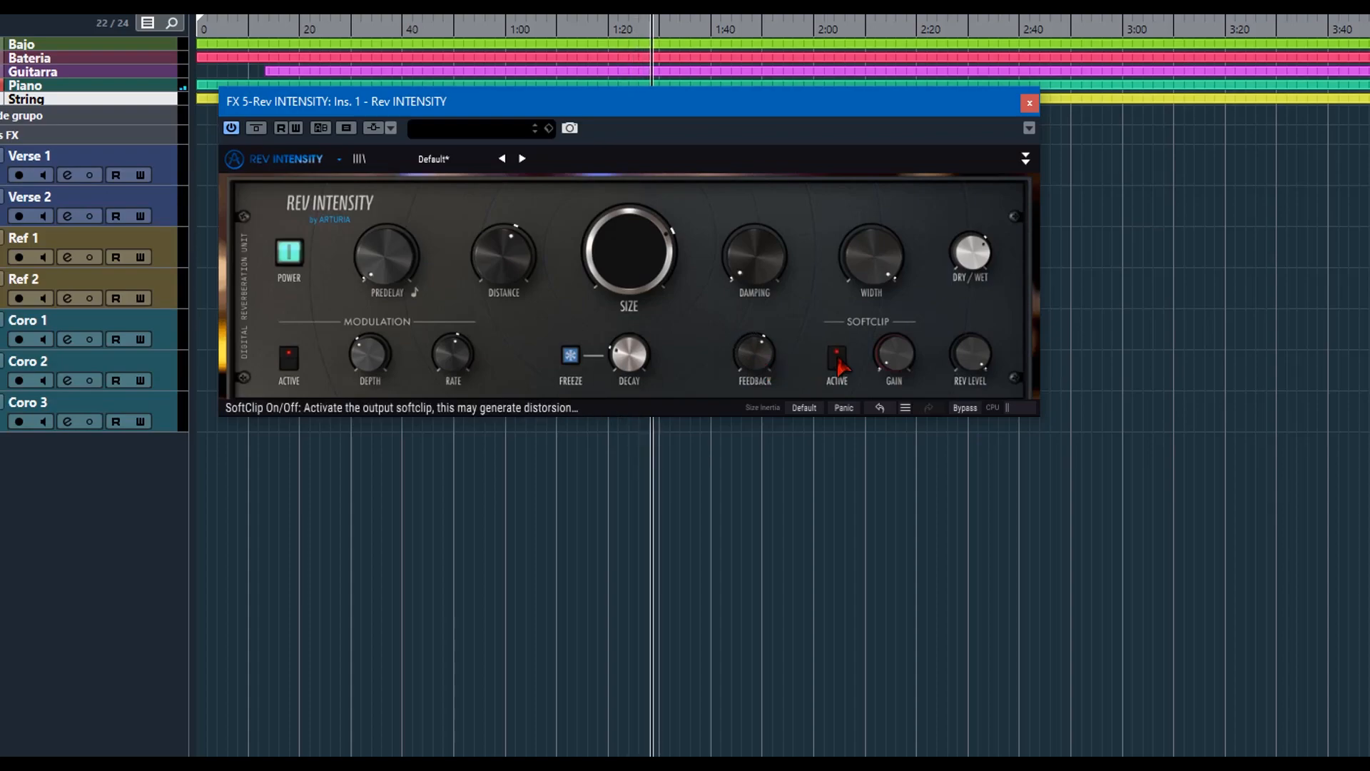
drag(890, 363, 890, 340)
mouse_move(973, 362)
mouse_down()
mouse_move(973, 378)
mouse_move(973, 364)
mouse_up()
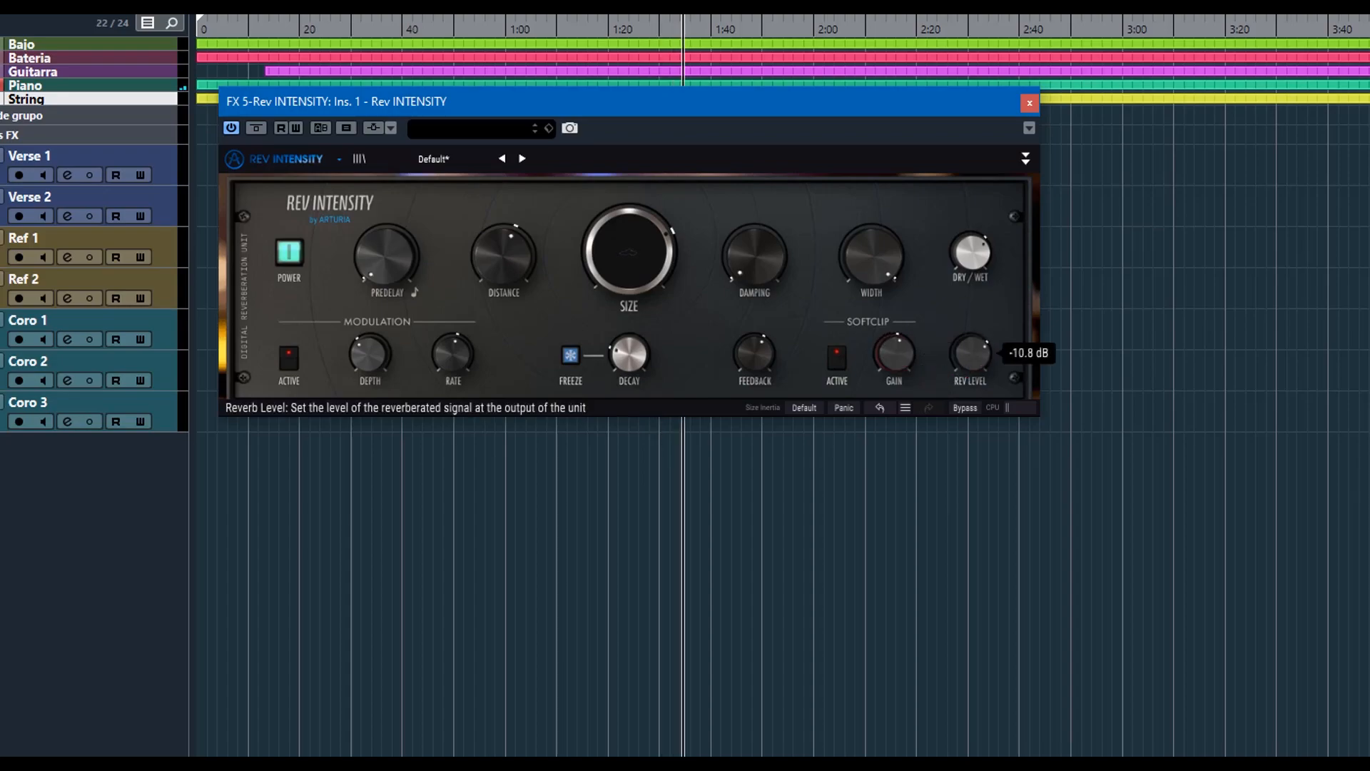
Lower the Feedback again and turn off both the softclip and the modulation.
drag(755, 363, 755, 394)
click(834, 363)
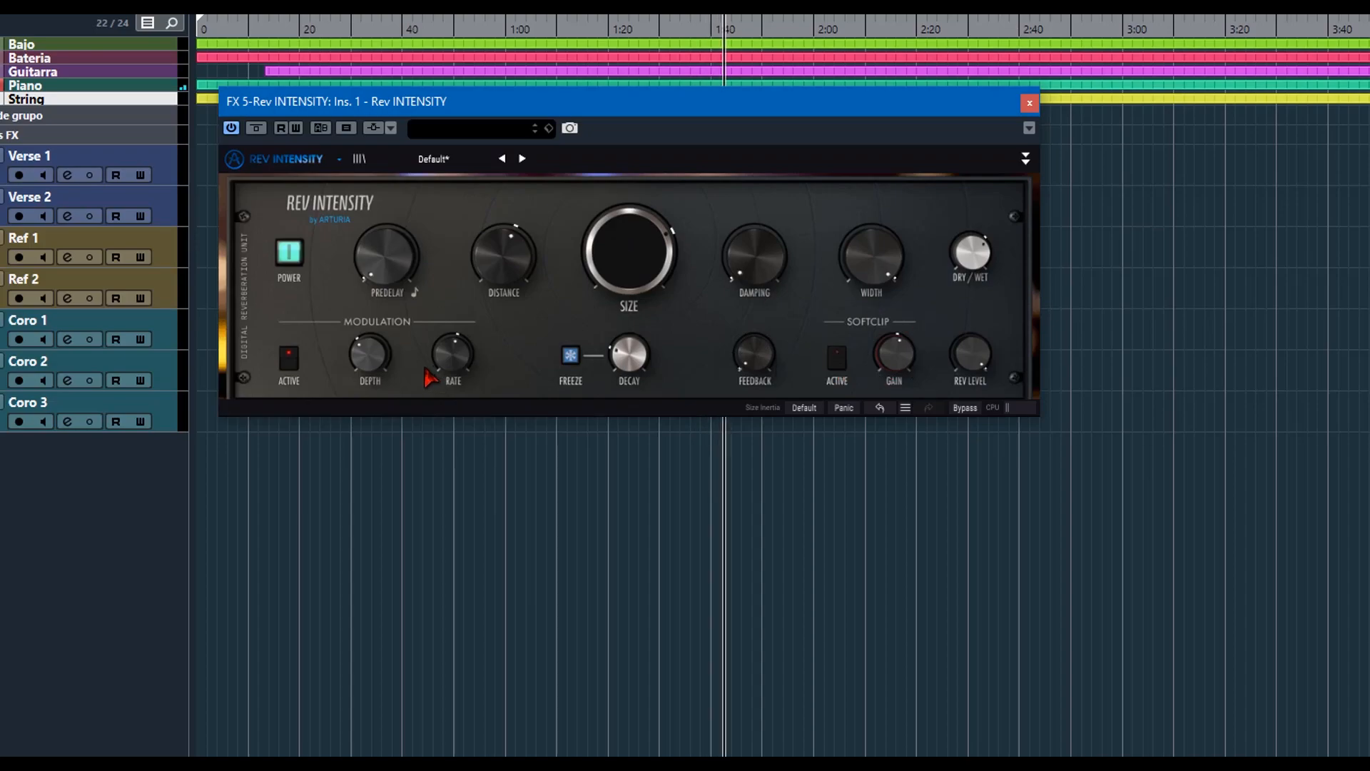
click(289, 357)
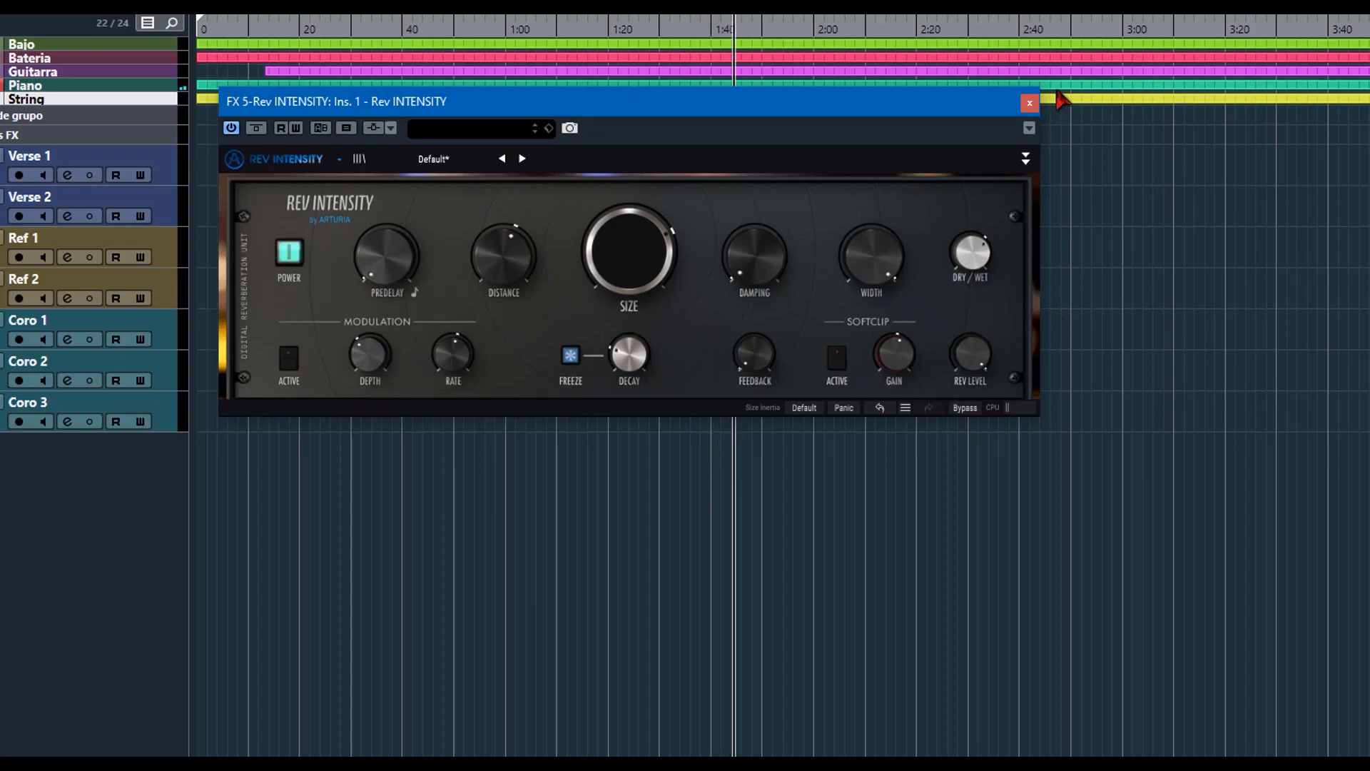
Expand the advanced section and set the pre filter to Low Pass 24 dB/oct. with resonance about 0.207 and the post filter to Notch.
click(1026, 159)
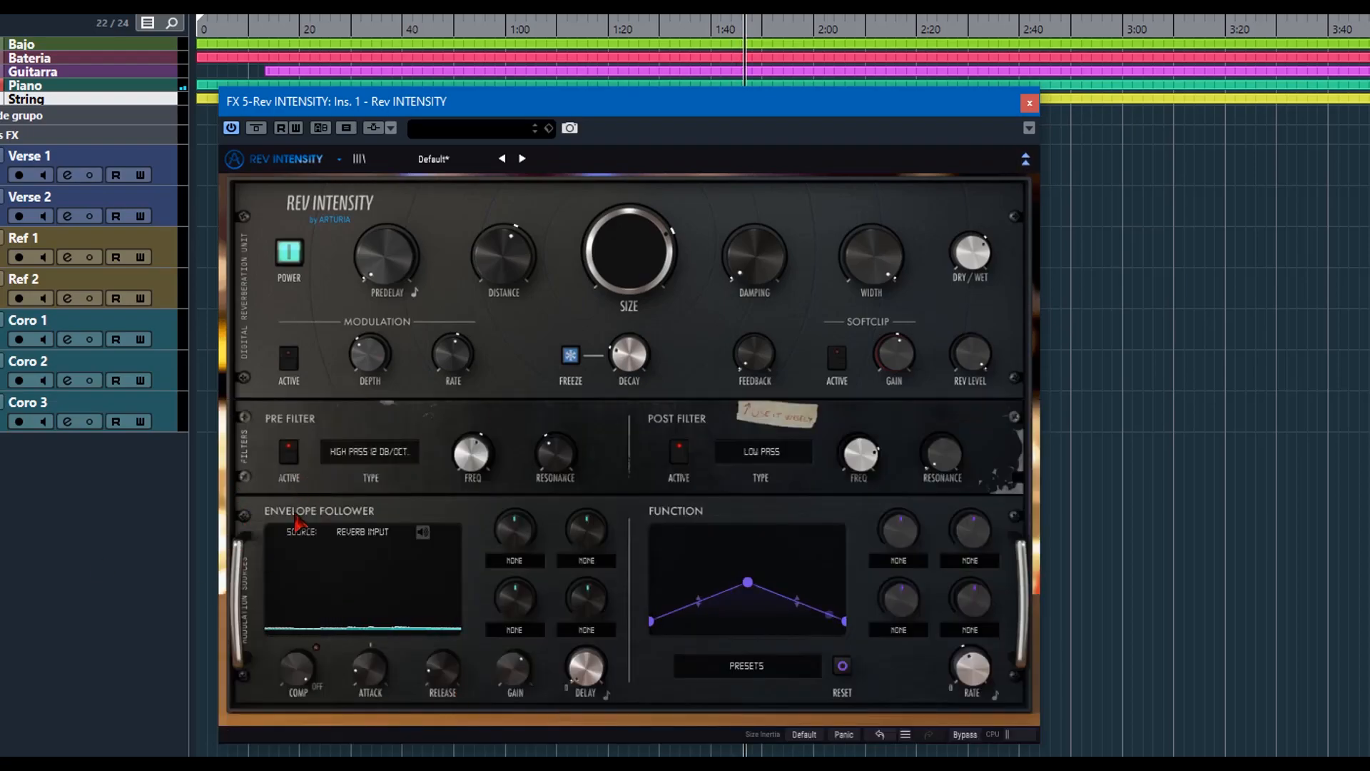
click(369, 457)
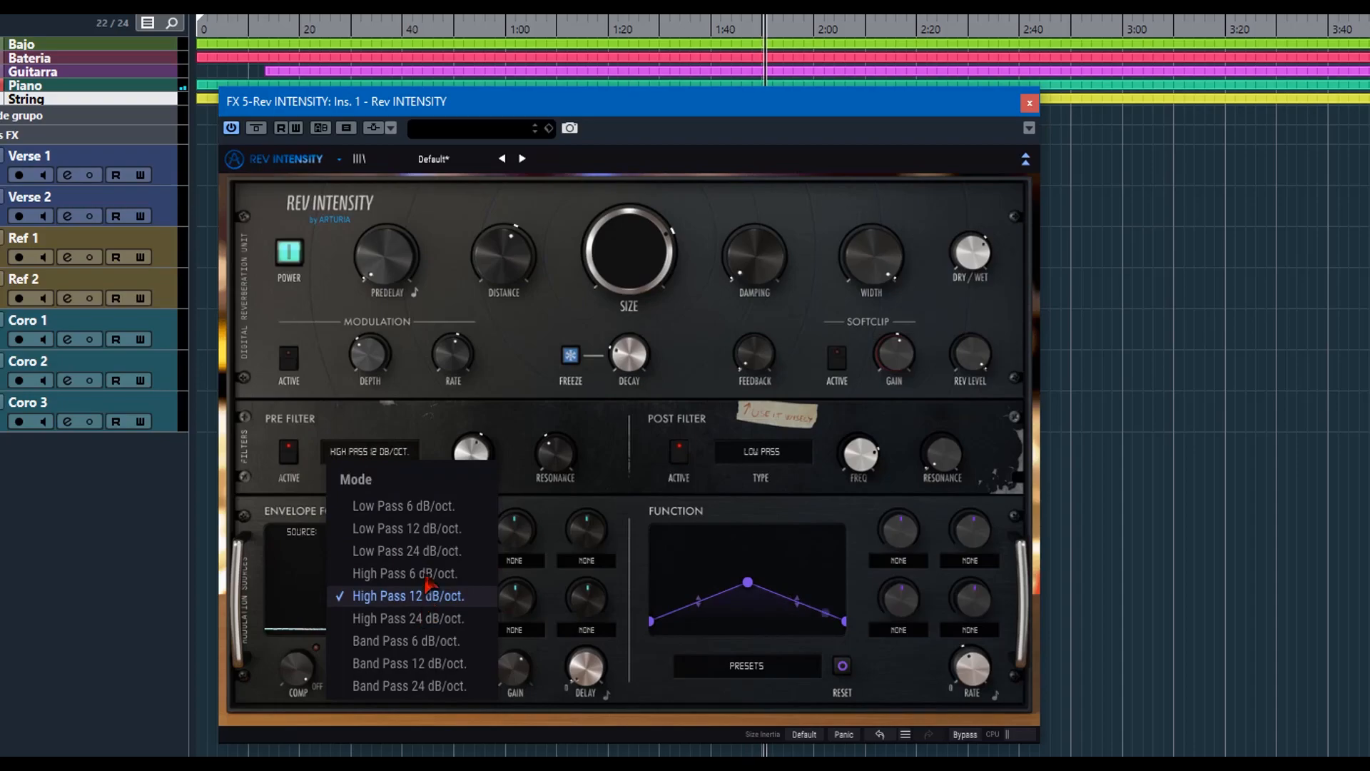
click(428, 550)
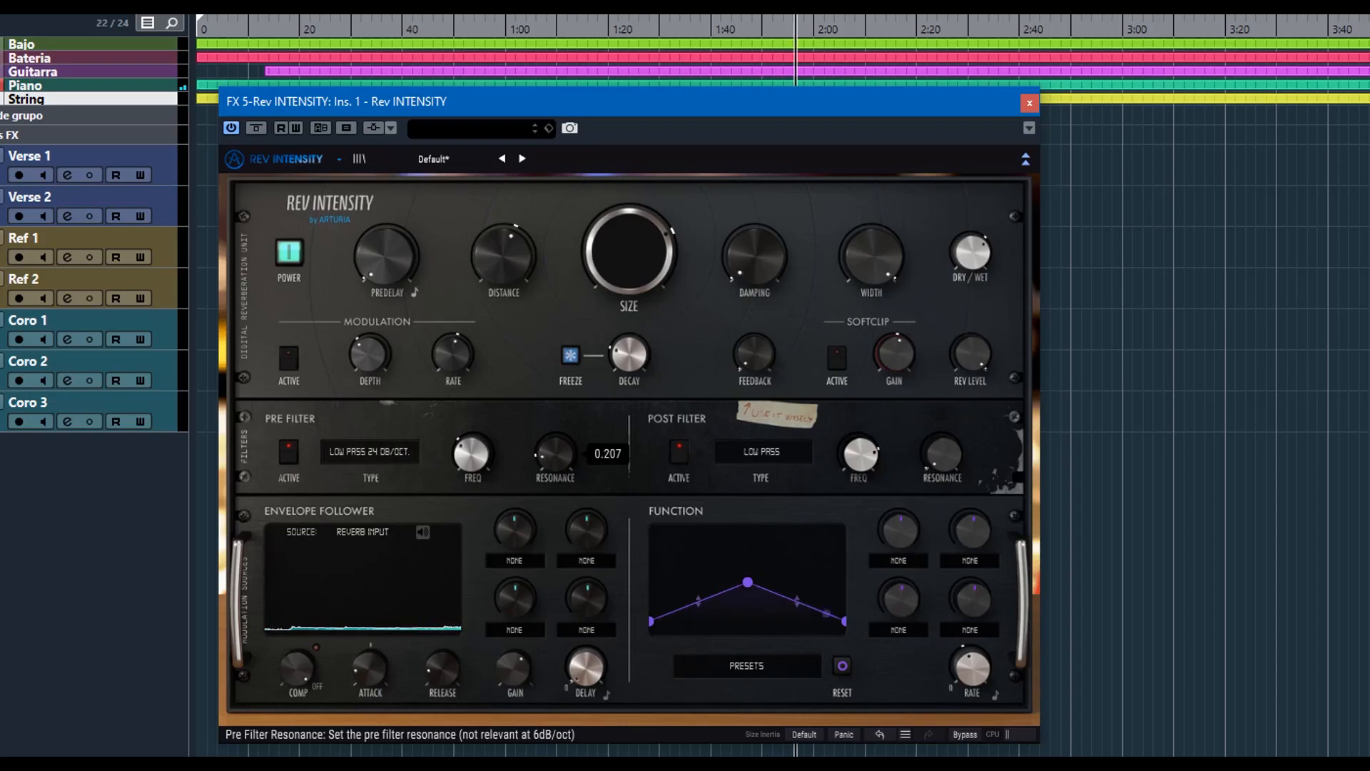
click(777, 457)
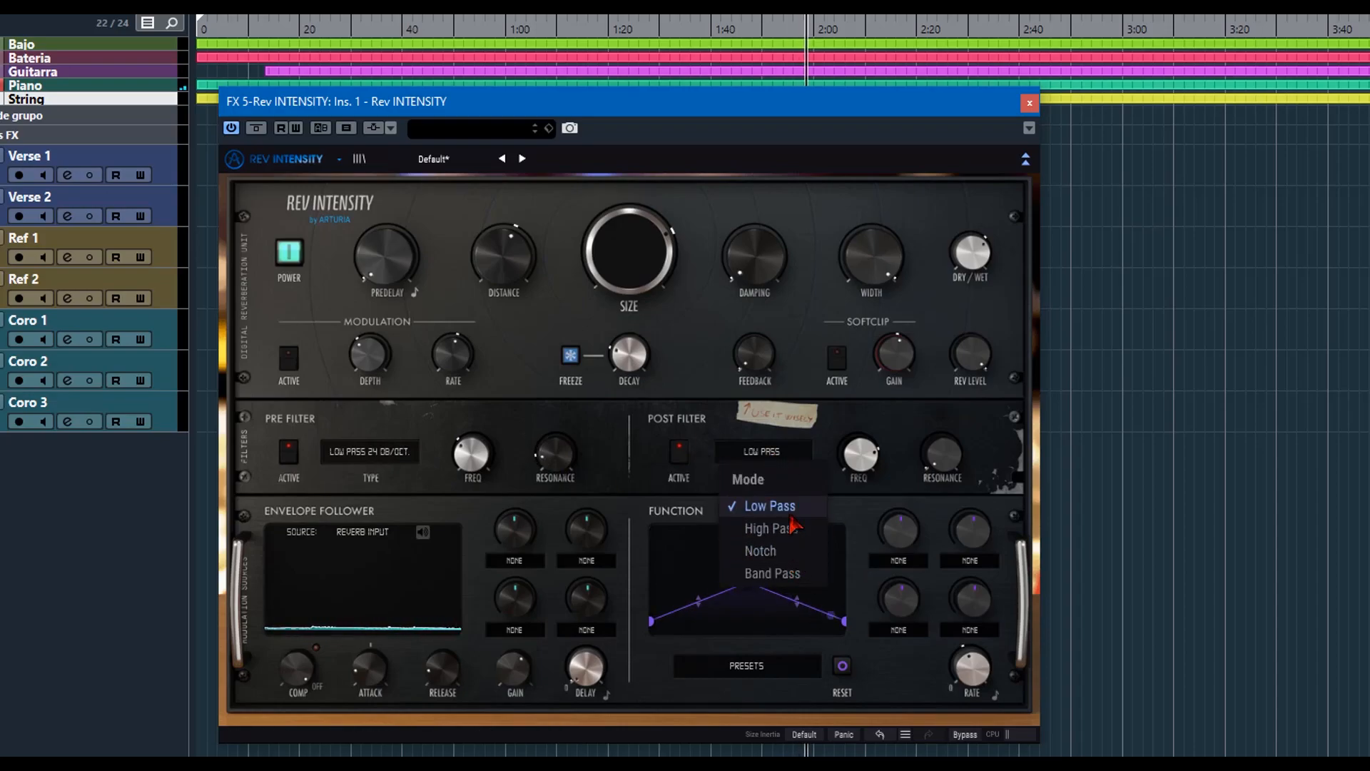
click(785, 561)
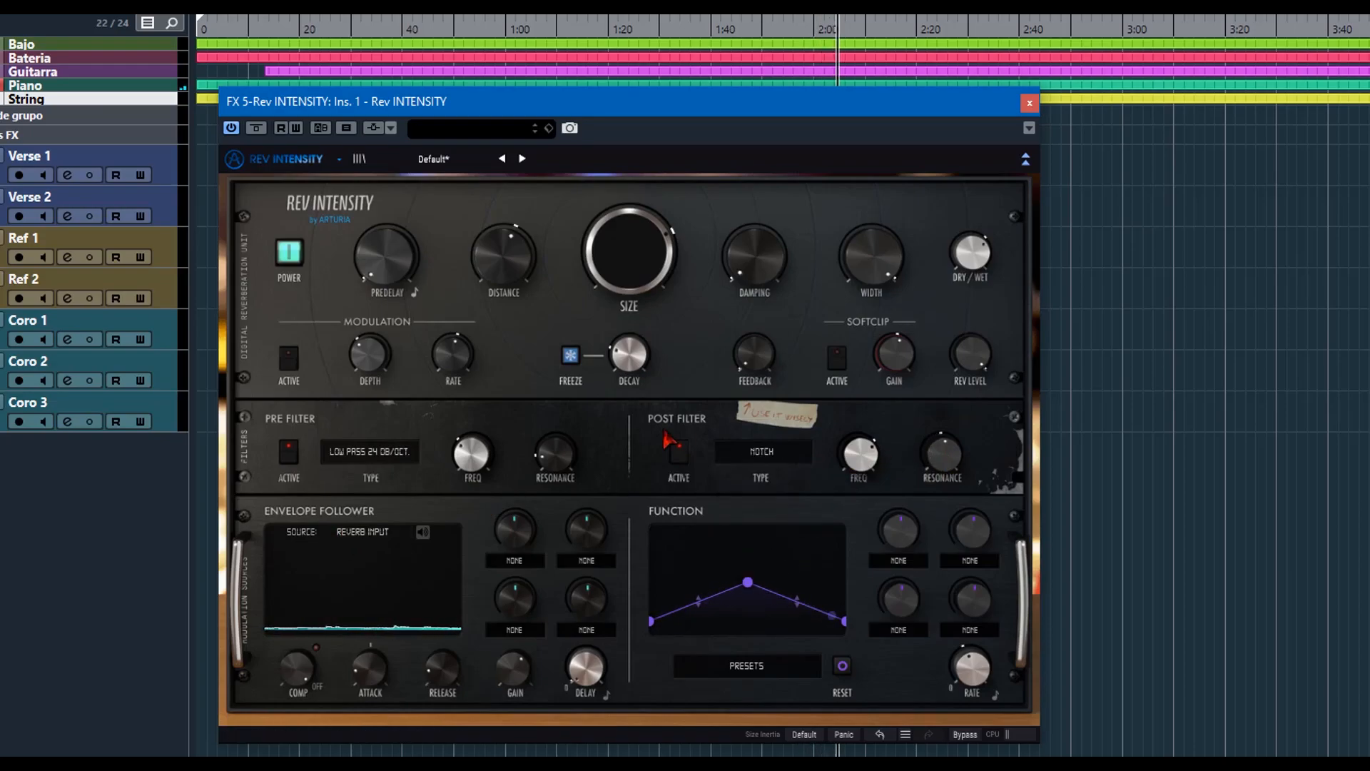
Turn on listening for the envelope follower's source, adjust its compression and set its delay to about 141 ms.
click(363, 532)
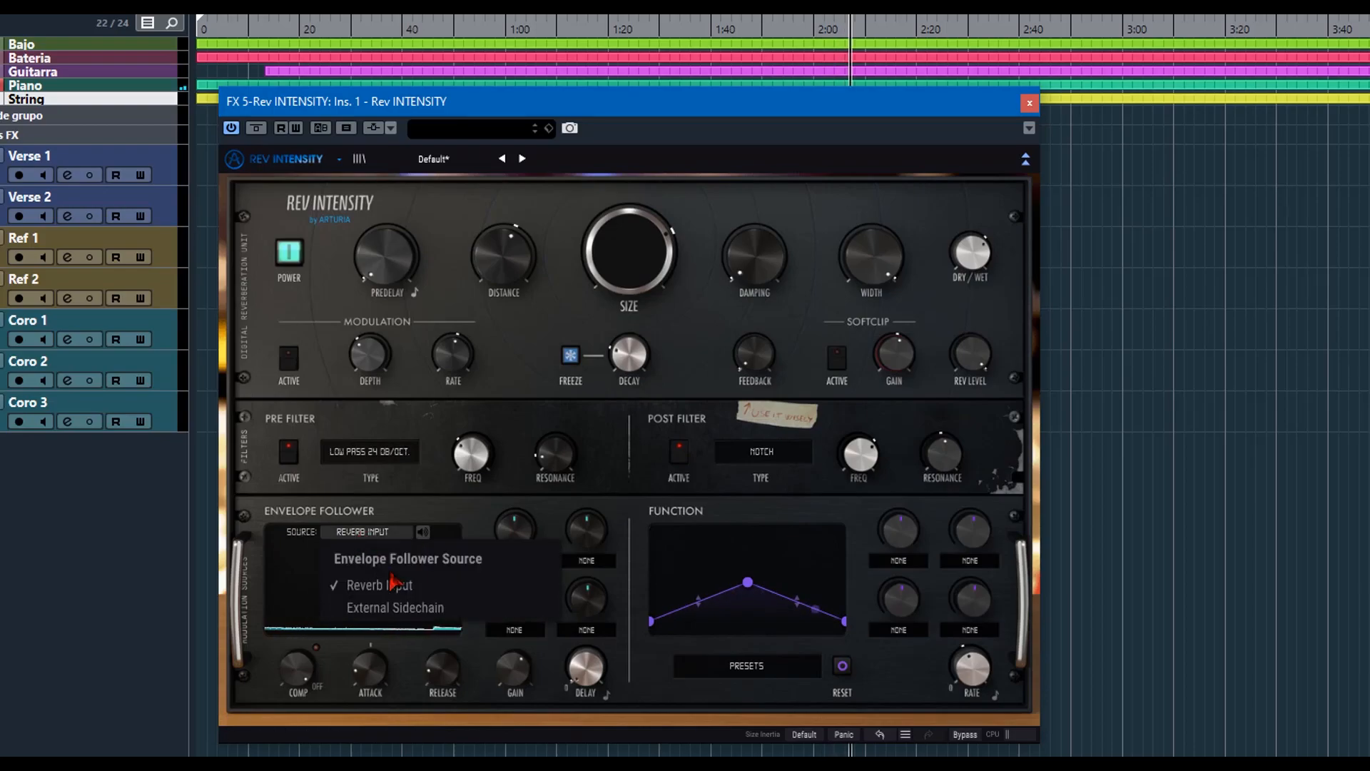
click(384, 501)
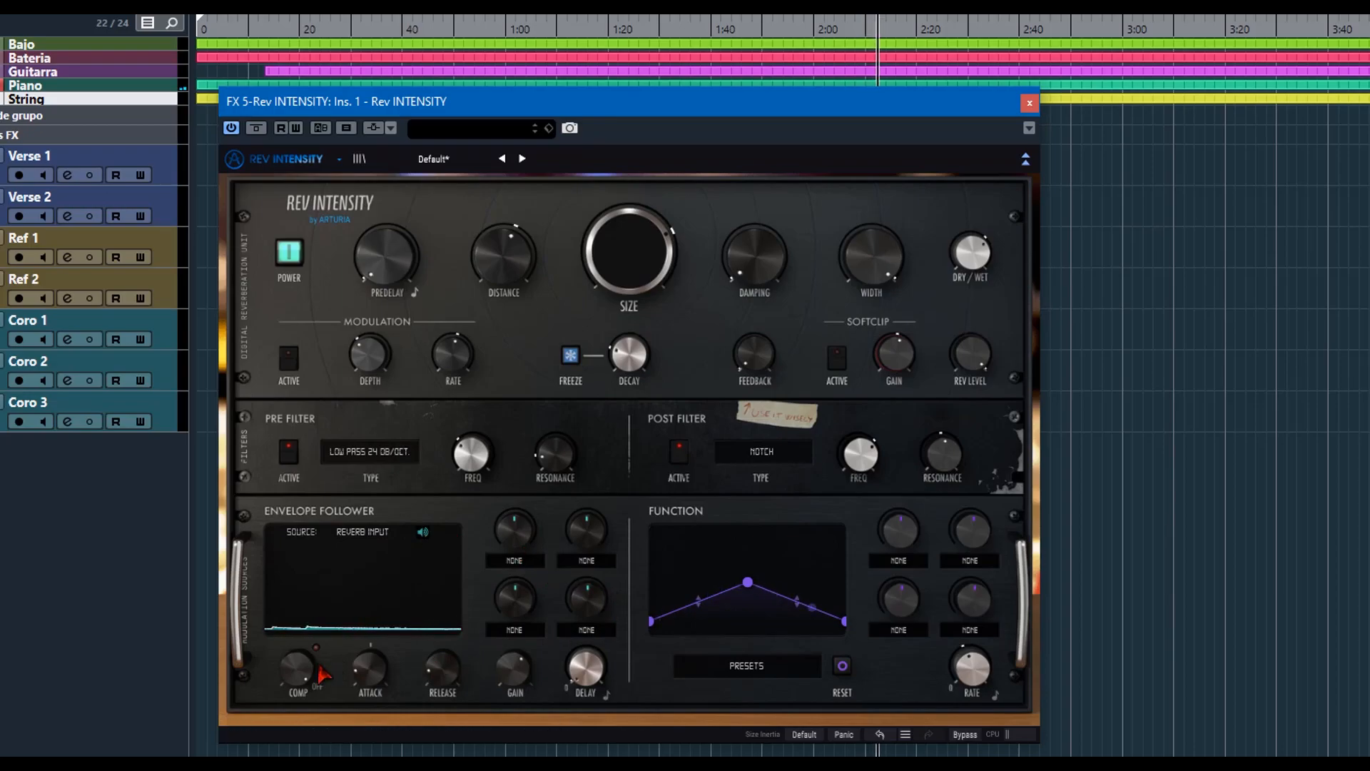
drag(296, 669, 296, 642)
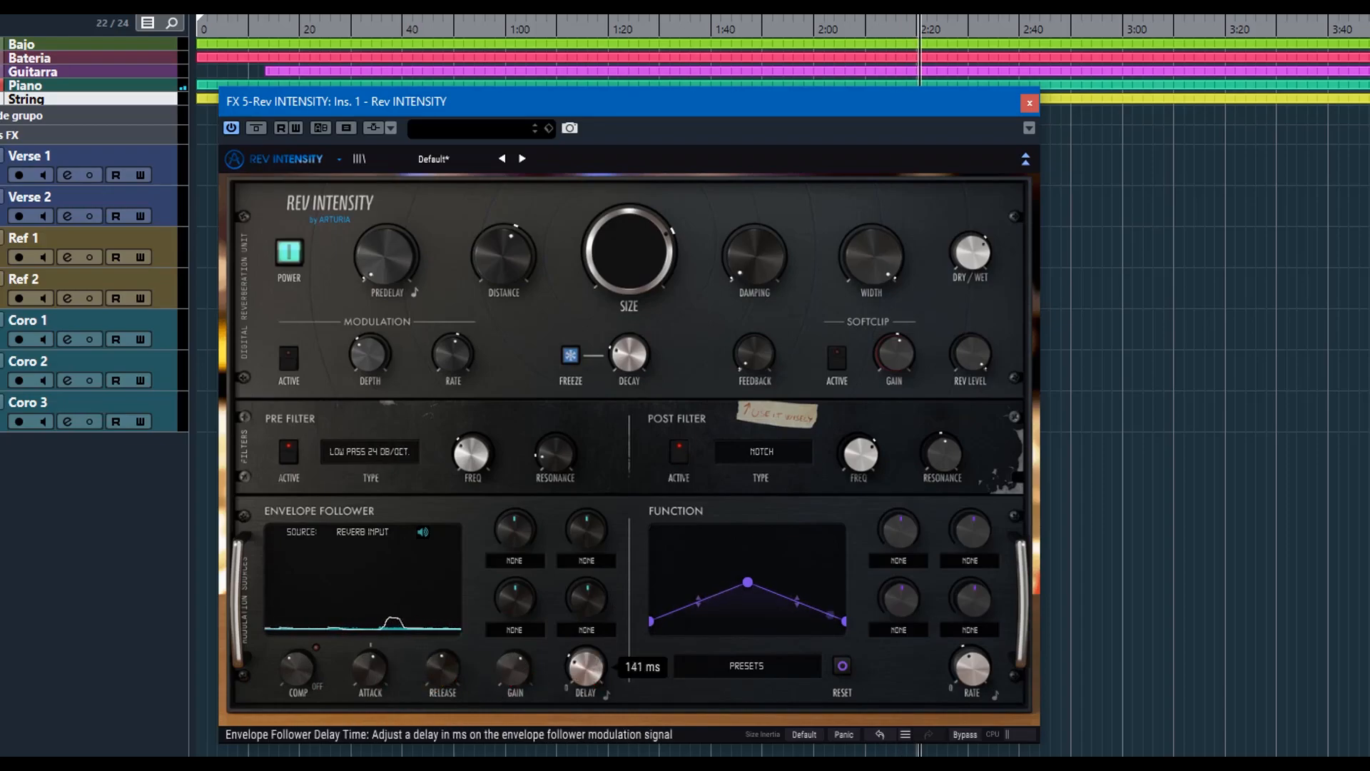
Assign the envelope follower's four destinations to PostFilter Freq, Function Rate, Decay and Predelay.
click(523, 559)
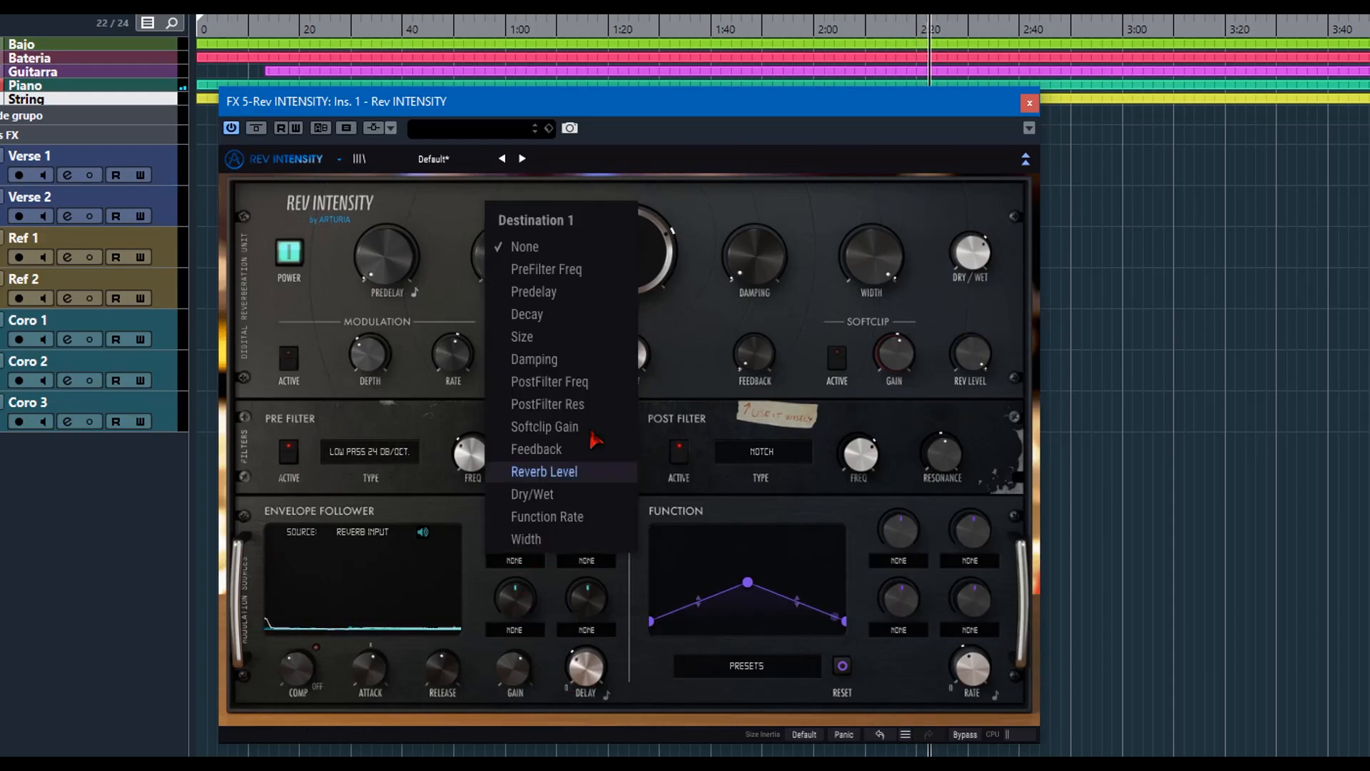
click(582, 383)
click(569, 568)
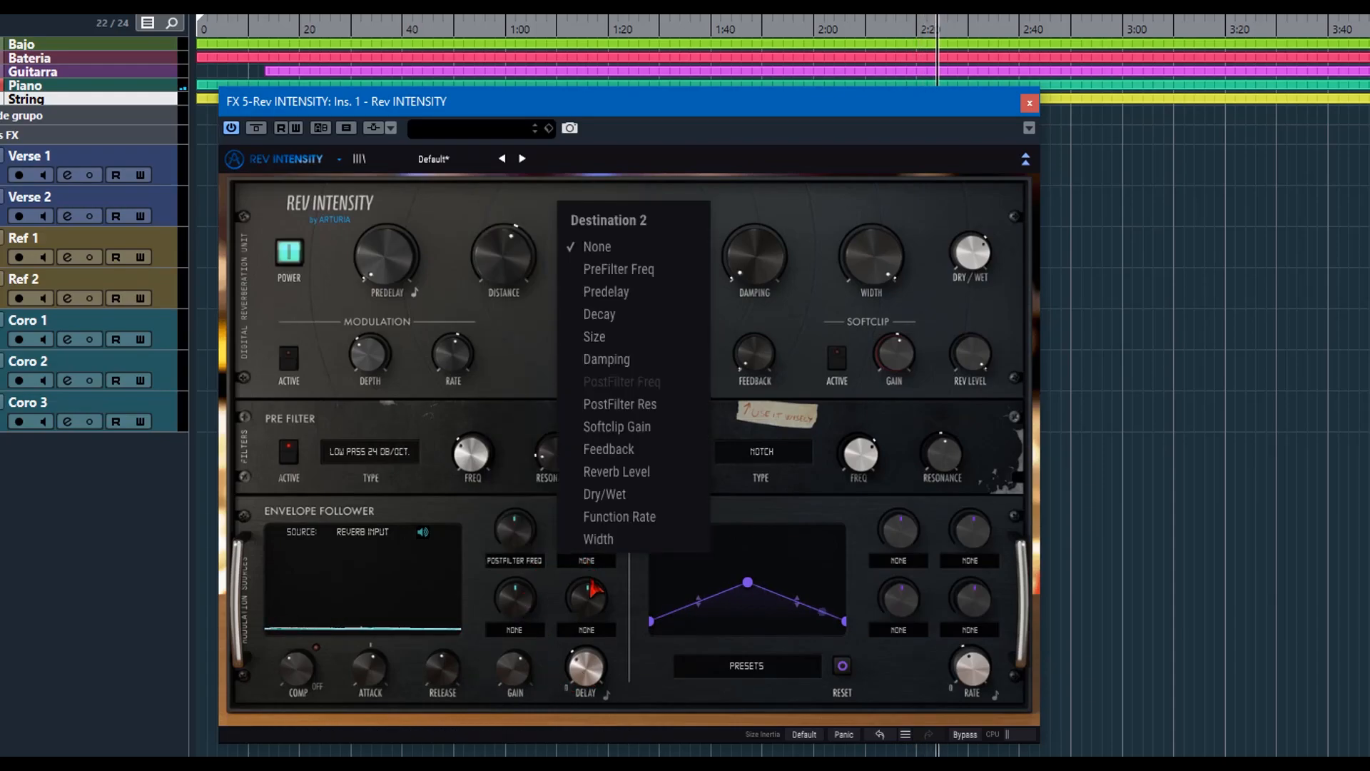
click(631, 519)
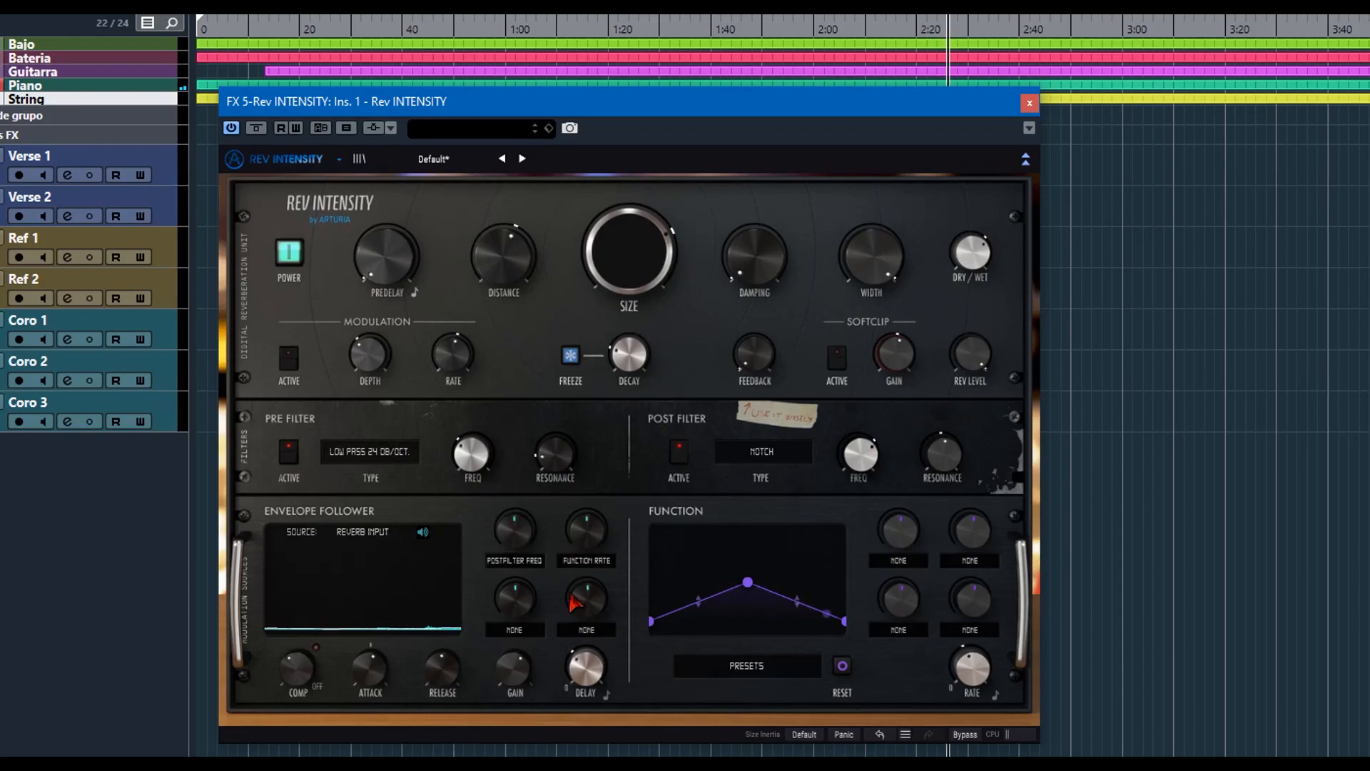
click(537, 627)
click(579, 389)
click(582, 631)
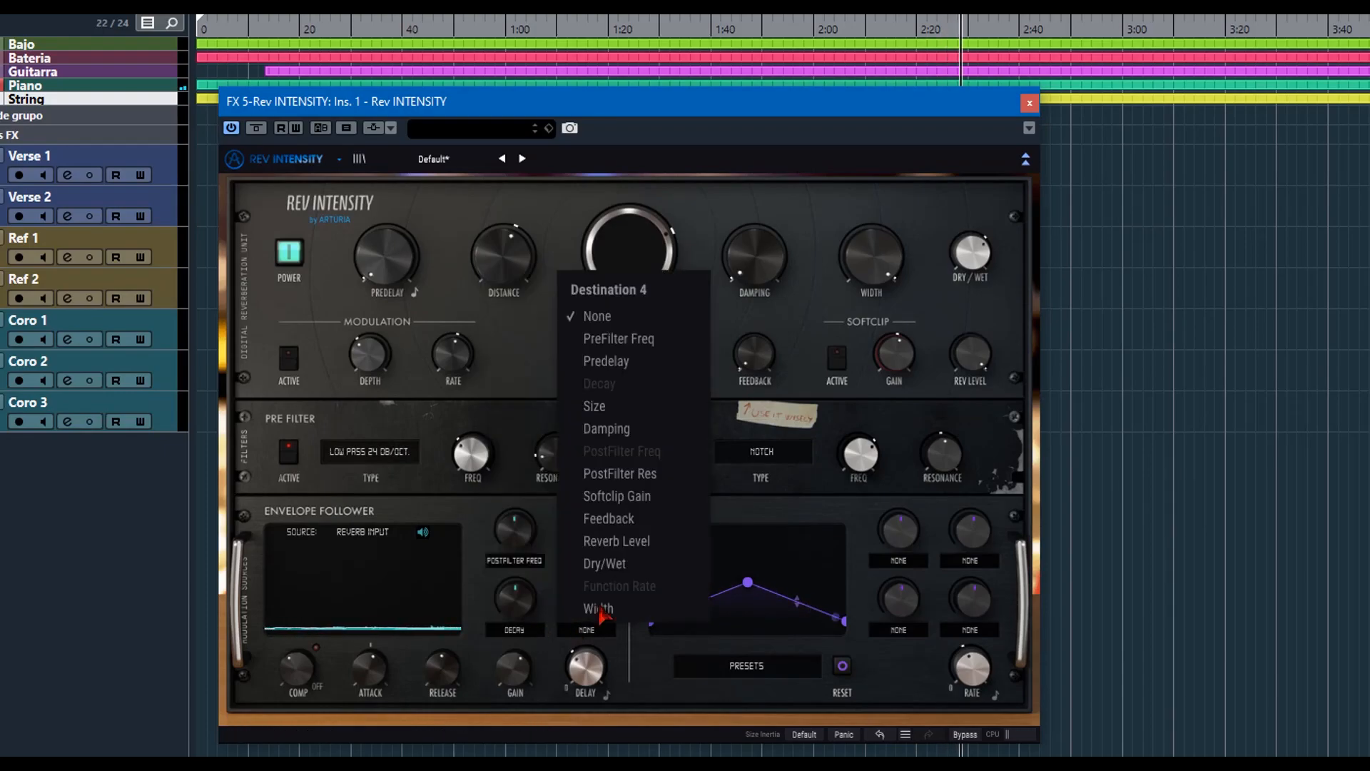
click(606, 361)
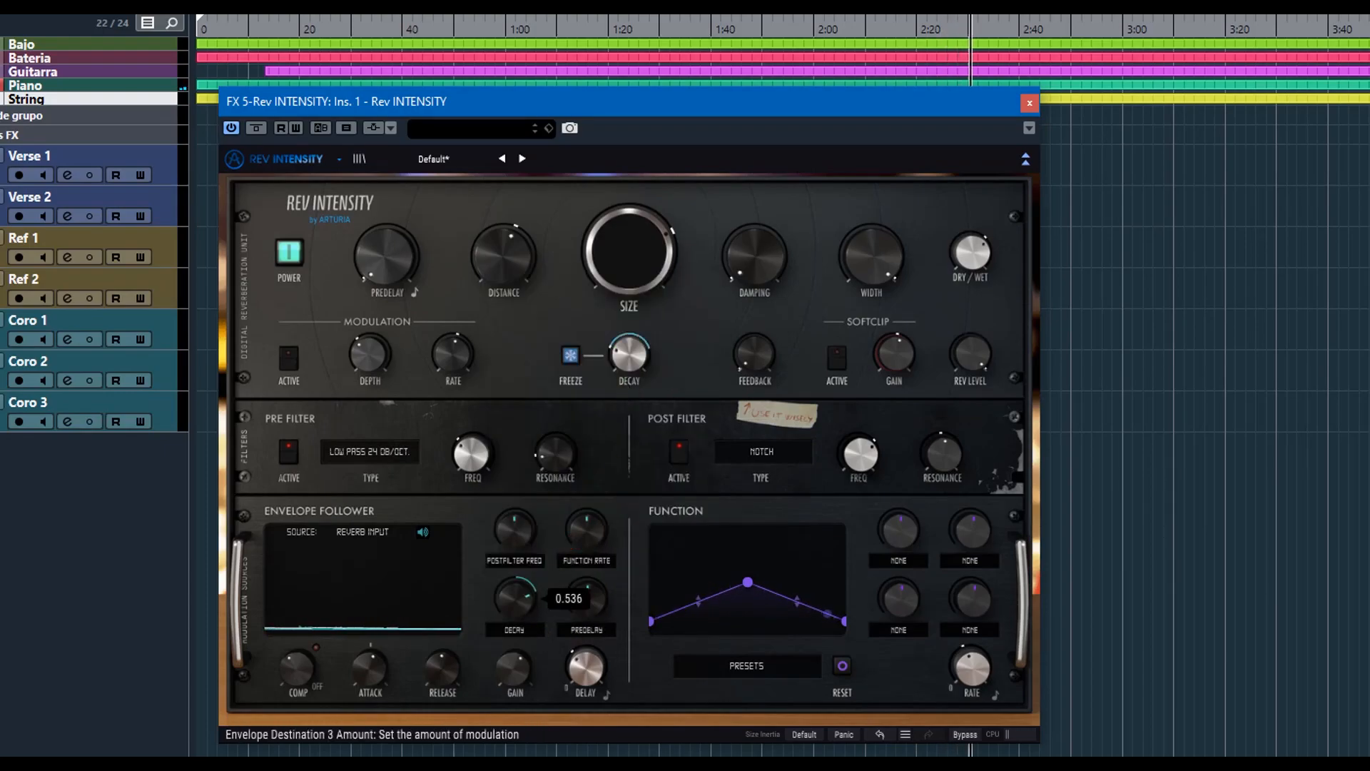
Give the envelope follower's PostFilter Freq a negative amount and its Function Rate, Decay and Predelay positive amounts, with Decay about 0.536.
drag(515, 530, 585, 507)
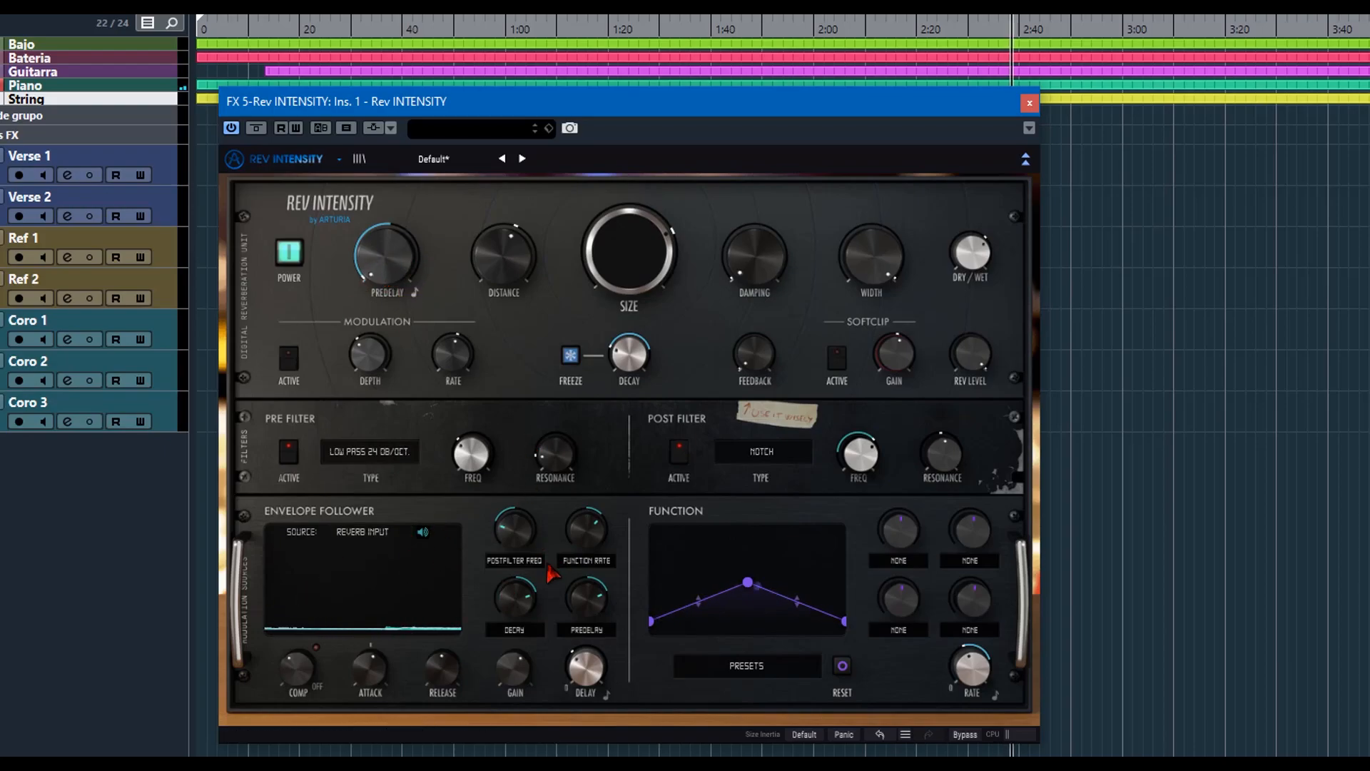
drag(583, 597, 582, 613)
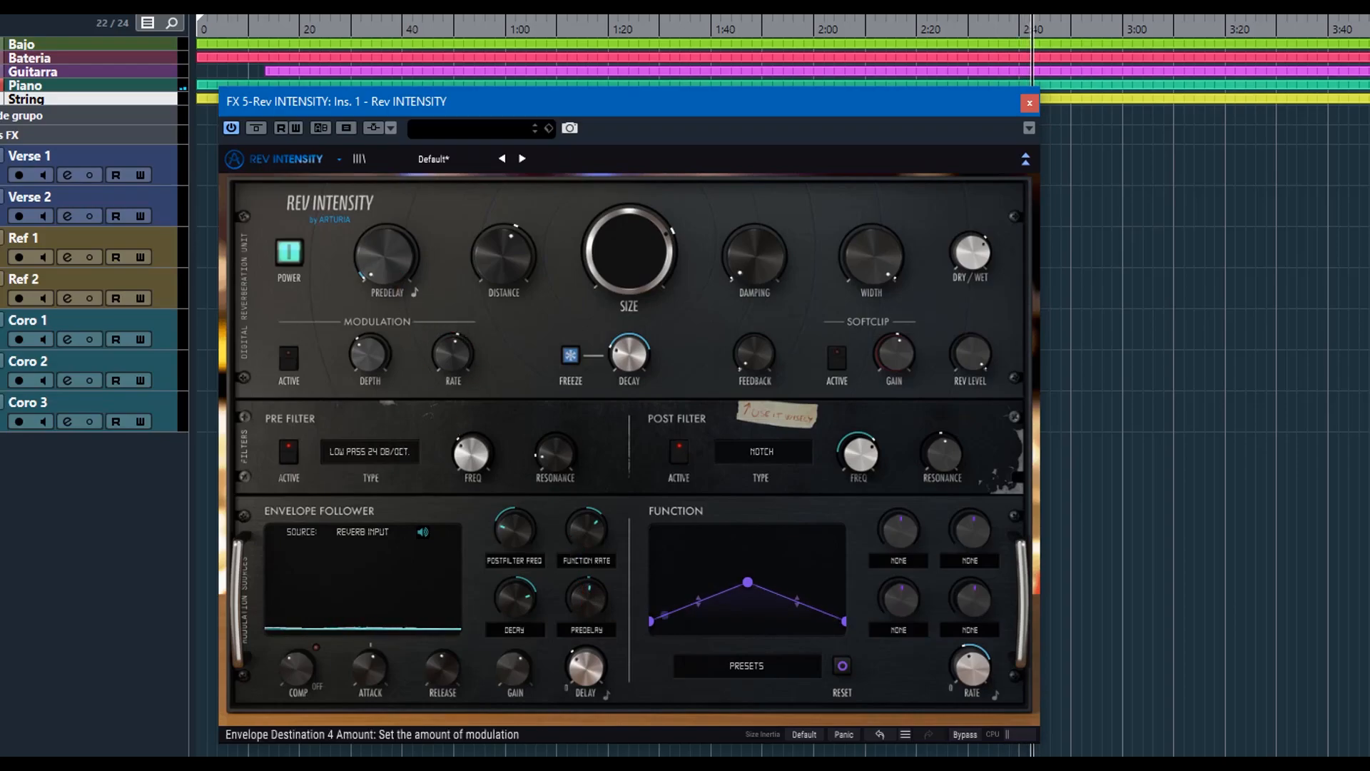
Try a hand-shaped function curve and the Slow Rise preset, and reset the curve.
drag(738, 586, 714, 615)
drag(813, 620, 788, 551)
click(740, 674)
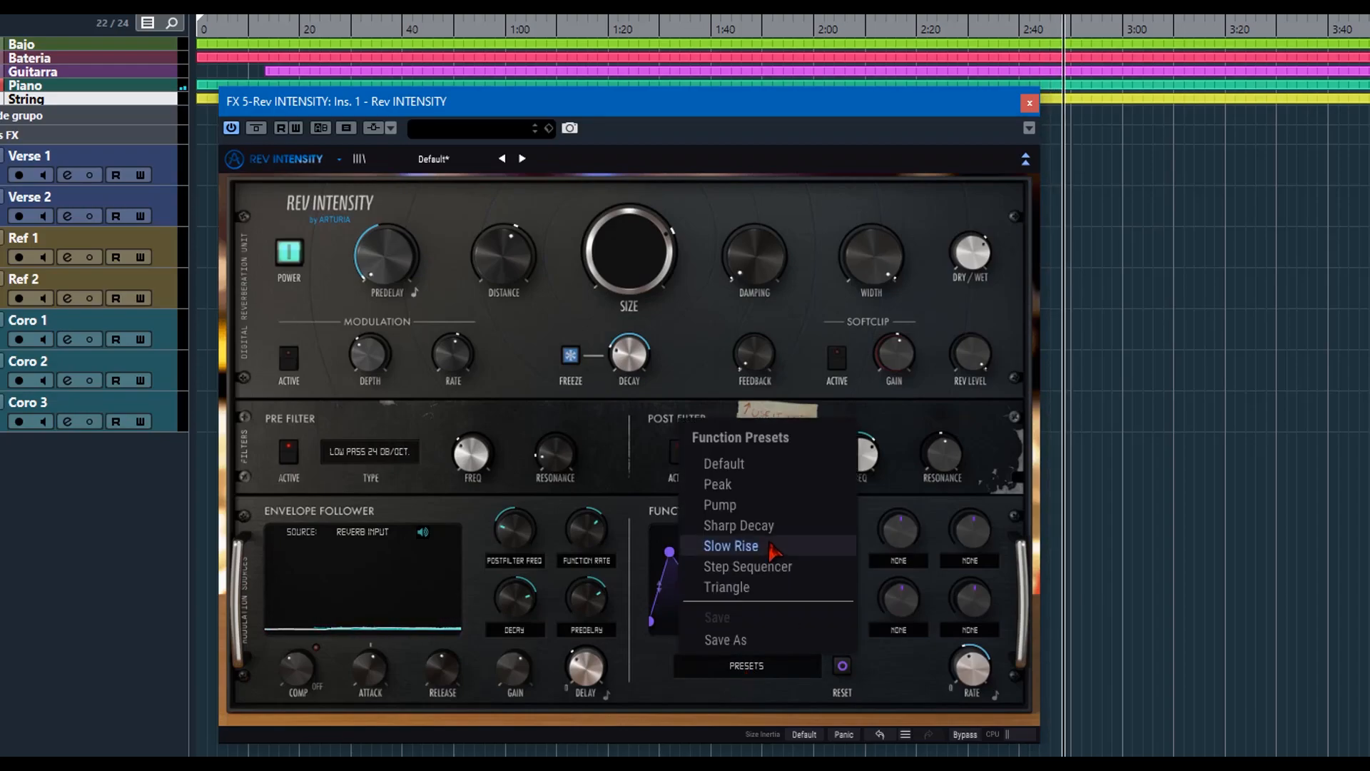
click(731, 546)
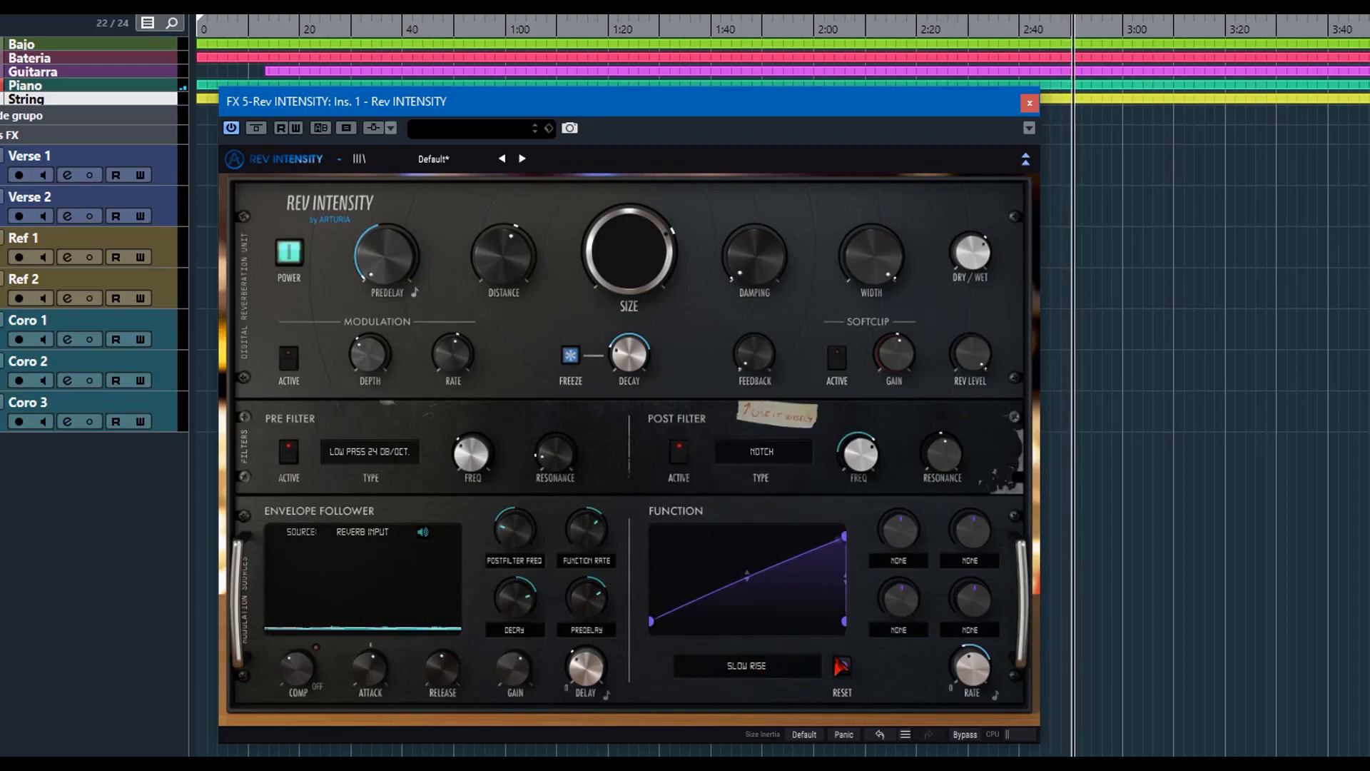
click(842, 667)
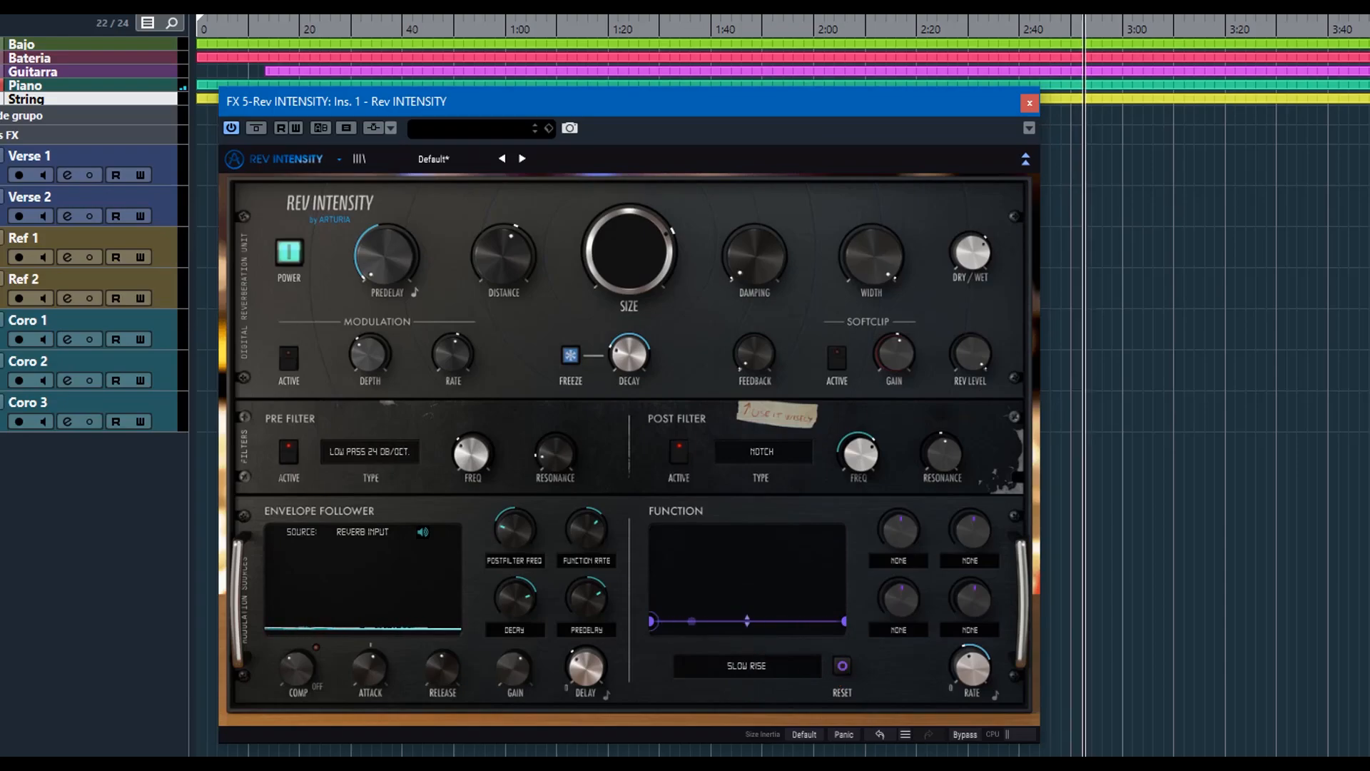
Load the Sharp Decay function preset and reshape its curve points.
click(765, 668)
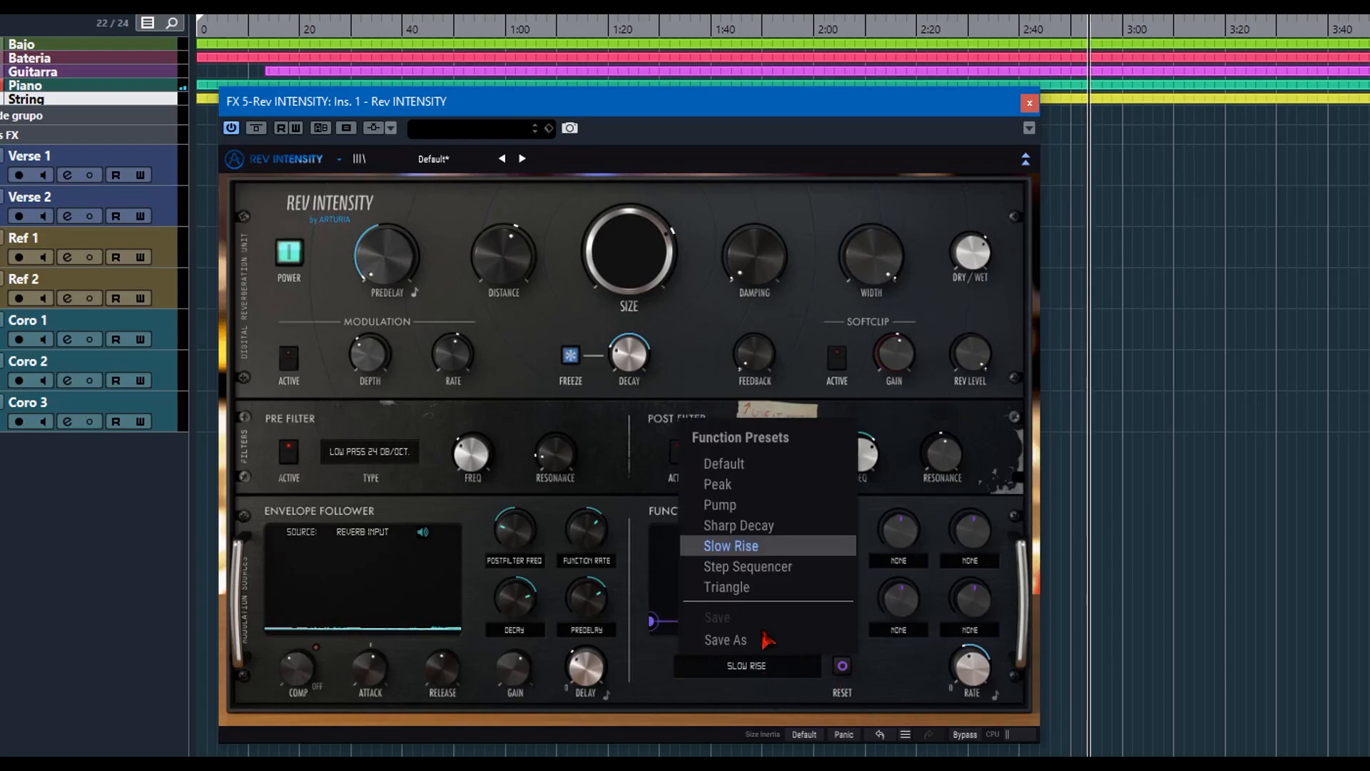
click(774, 525)
mouse_move(752, 619)
mouse_down()
mouse_move(753, 579)
mouse_move(754, 628)
mouse_move(786, 599)
mouse_move(726, 557)
mouse_move(783, 593)
mouse_move(798, 621)
mouse_move(760, 623)
mouse_up()
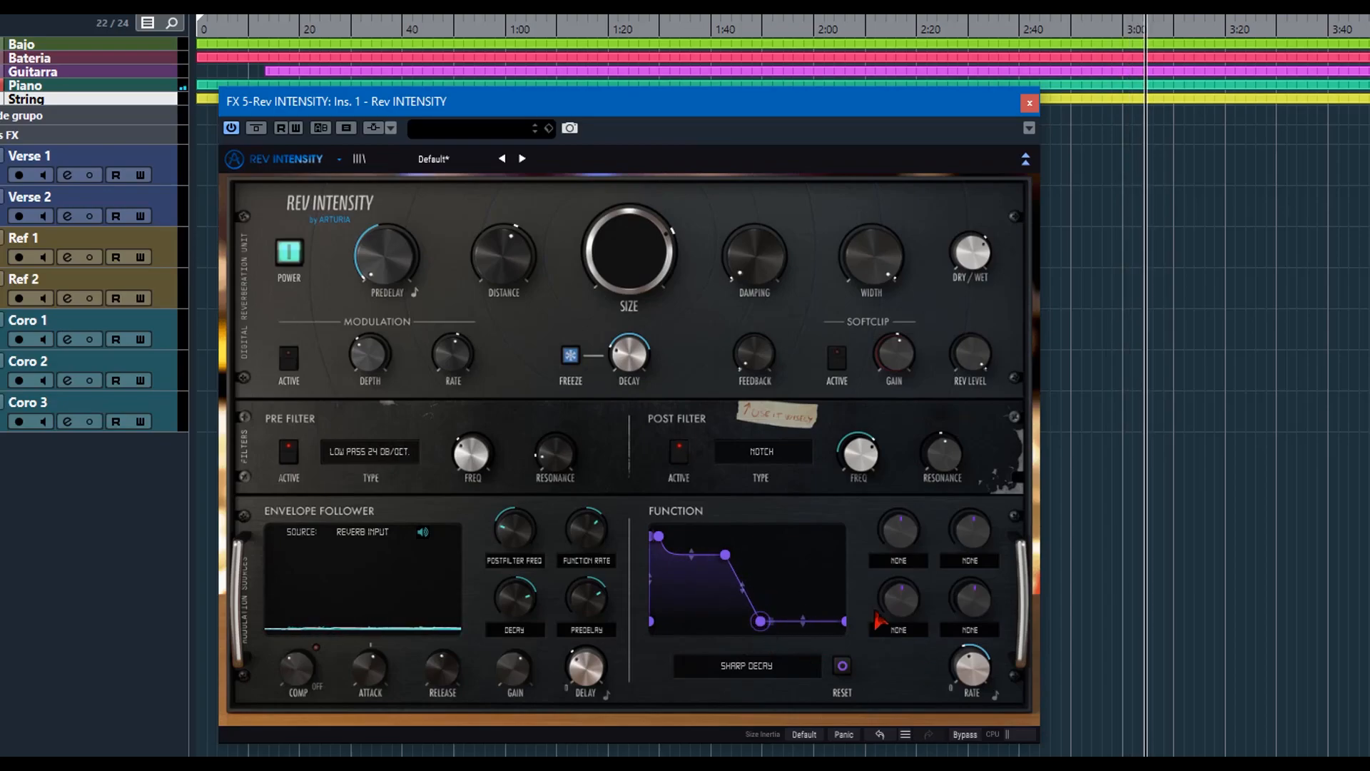
Assign function destination 1 to Decay with a positive amount and destination 2 to Damping with a negative amount.
click(900, 562)
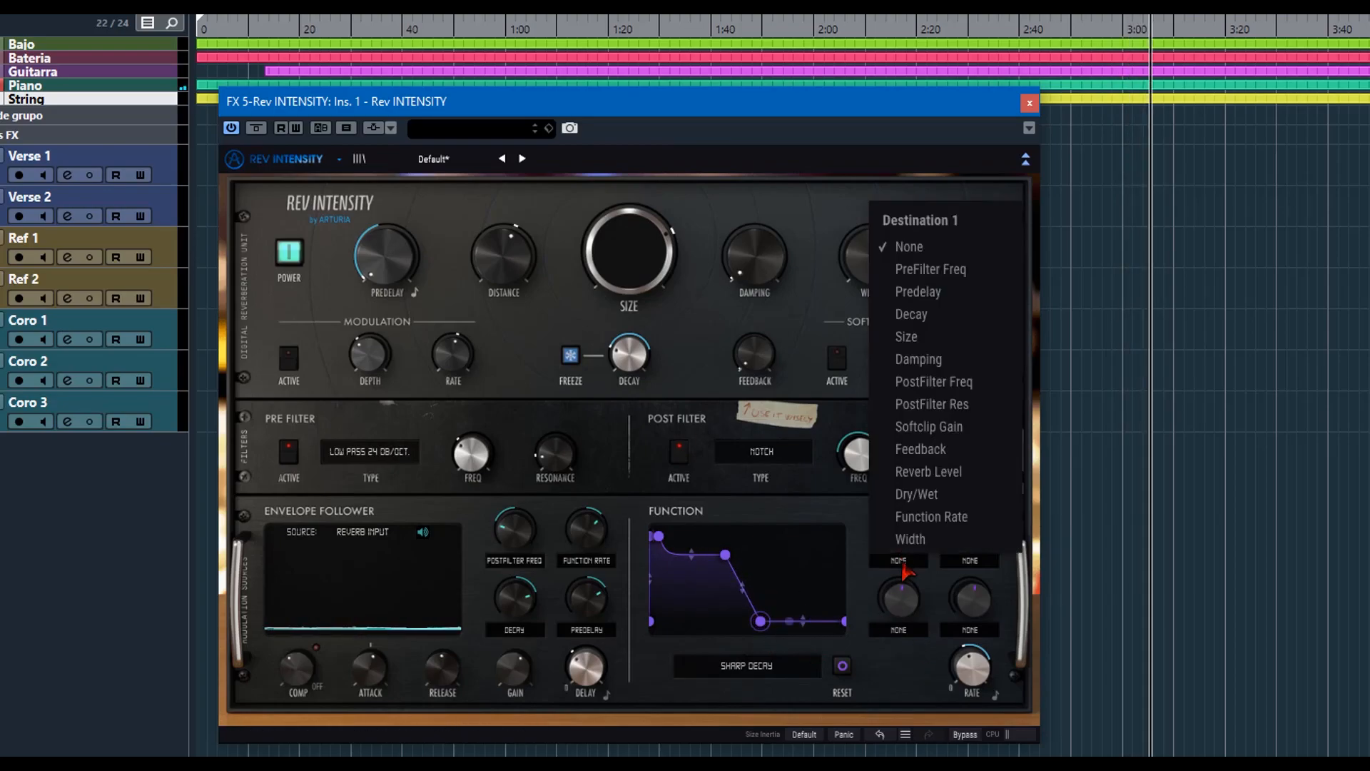
click(934, 315)
drag(901, 530, 901, 477)
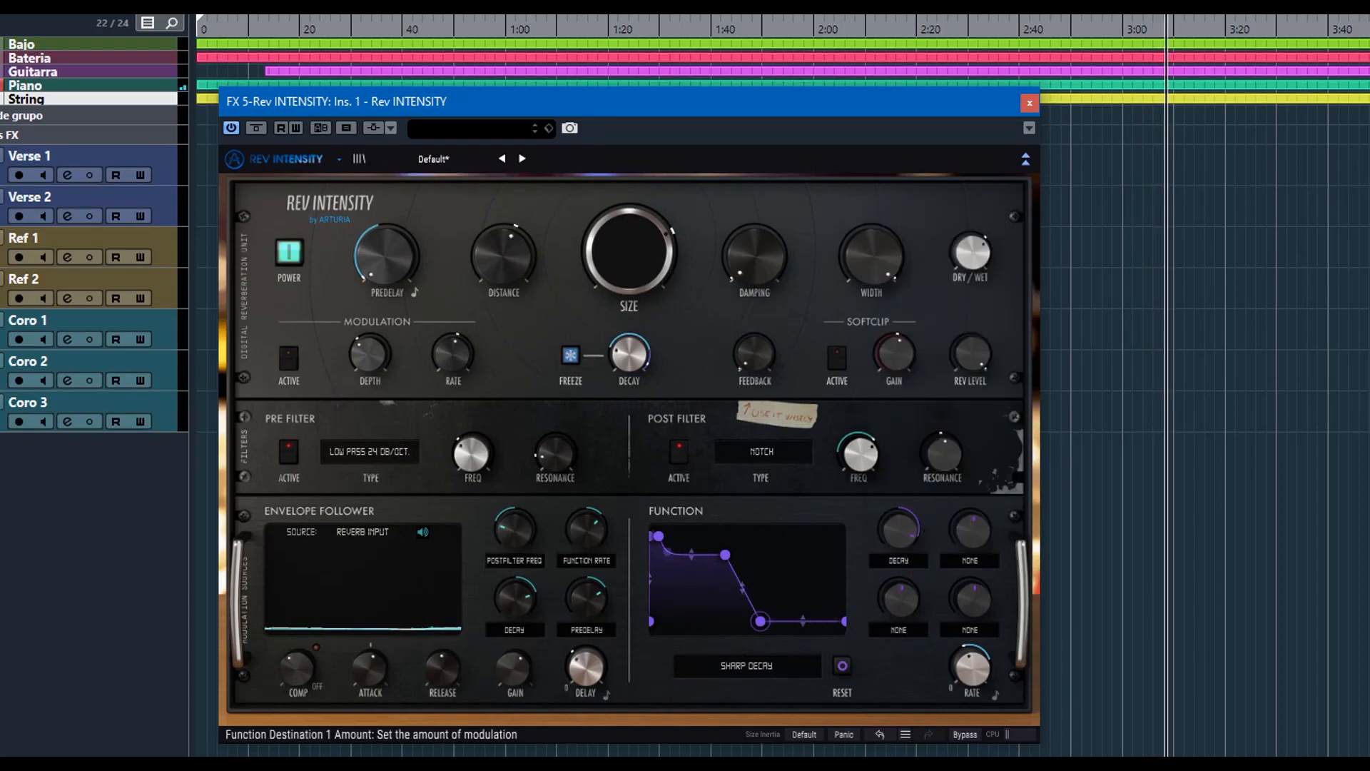
click(979, 566)
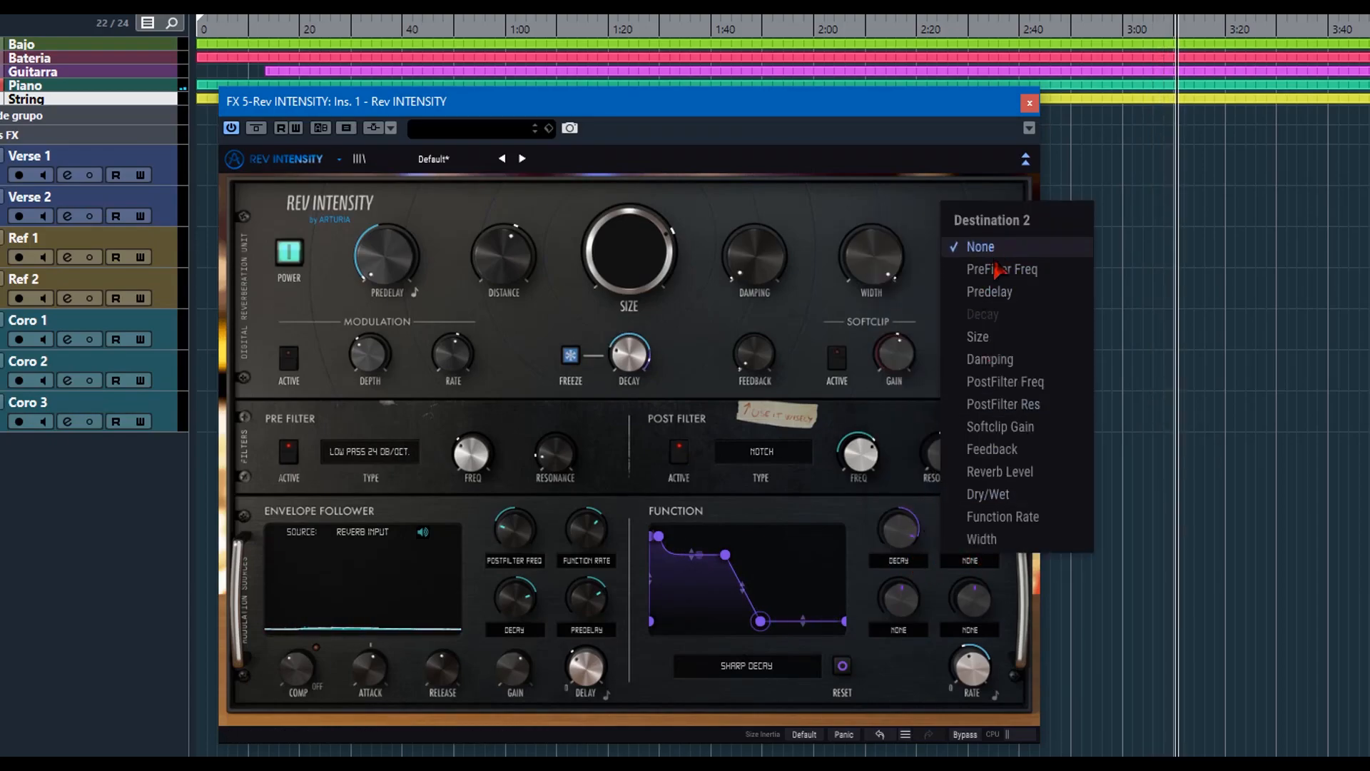
click(1000, 359)
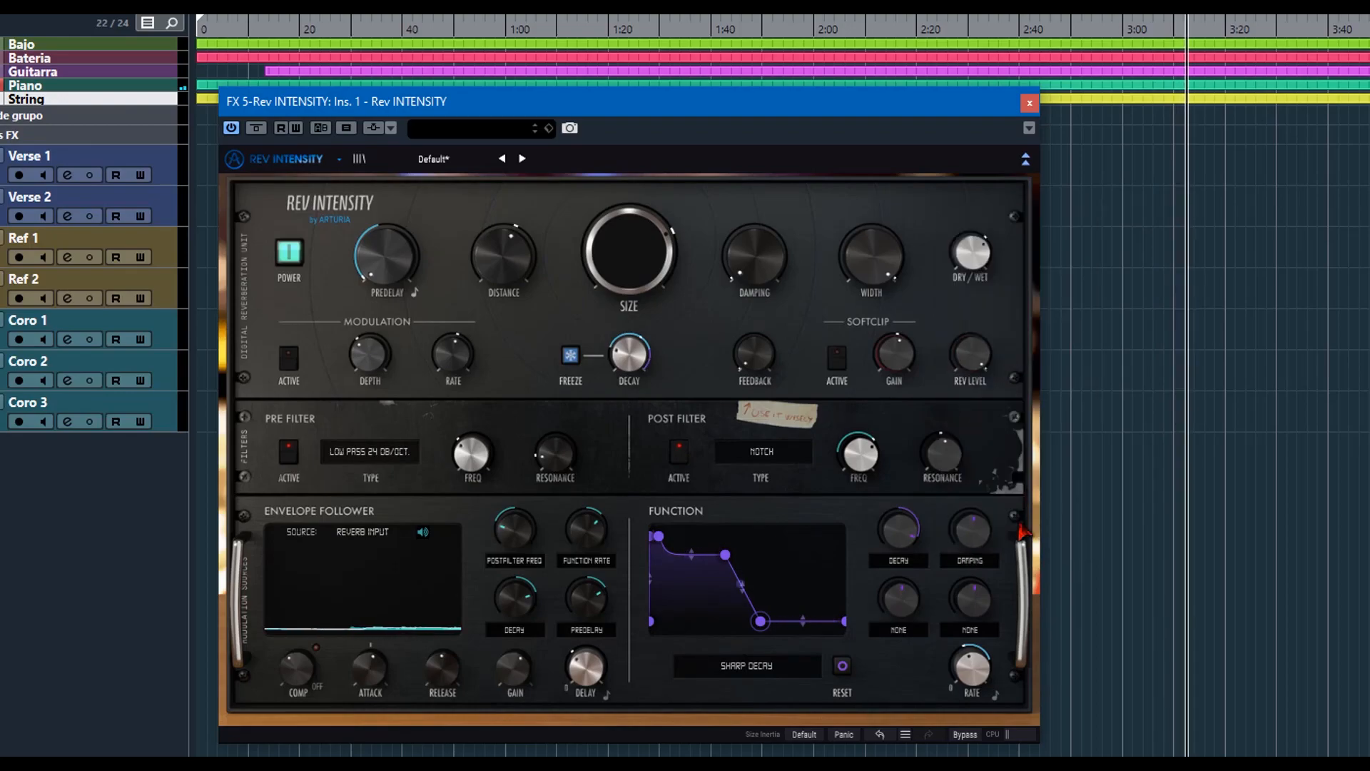
Turn the modulation back on and assign function destination 3 to Feedback with a positive amount.
click(288, 357)
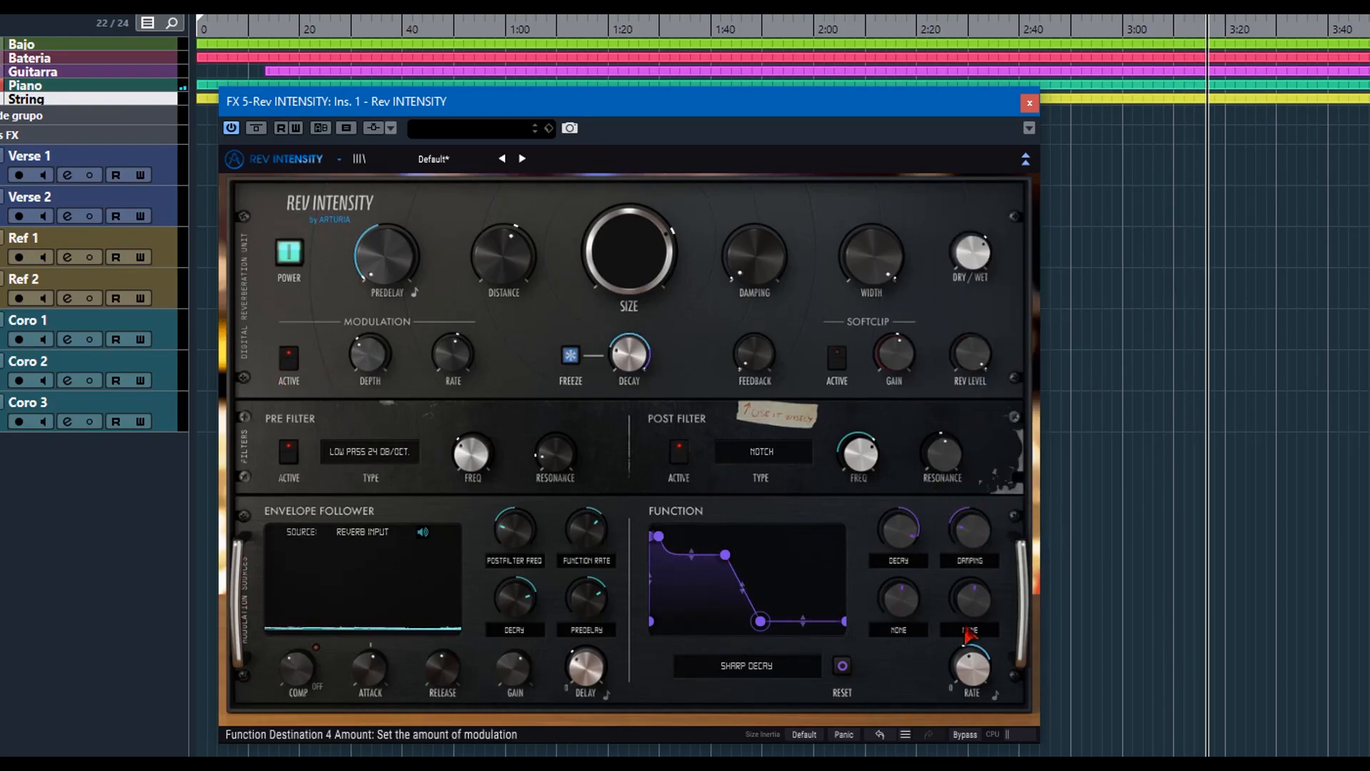
click(906, 633)
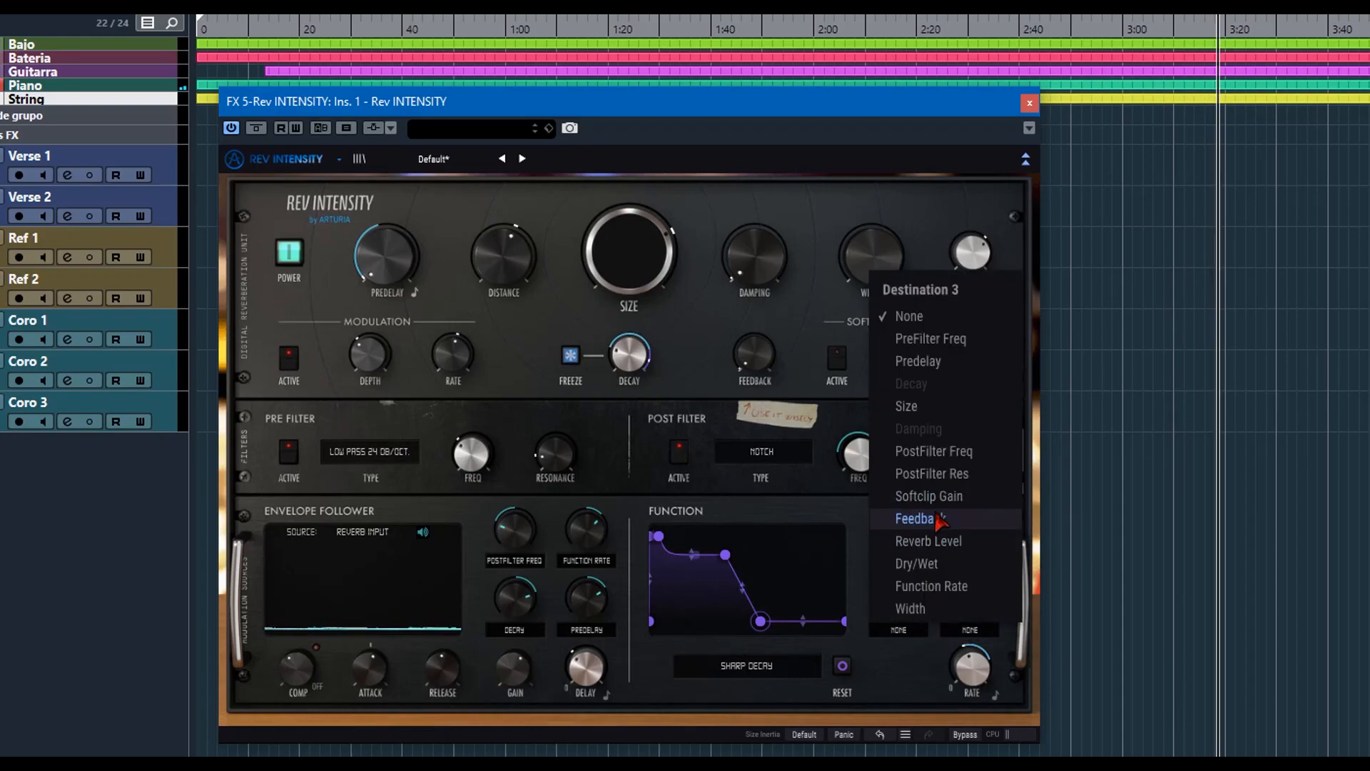
click(940, 519)
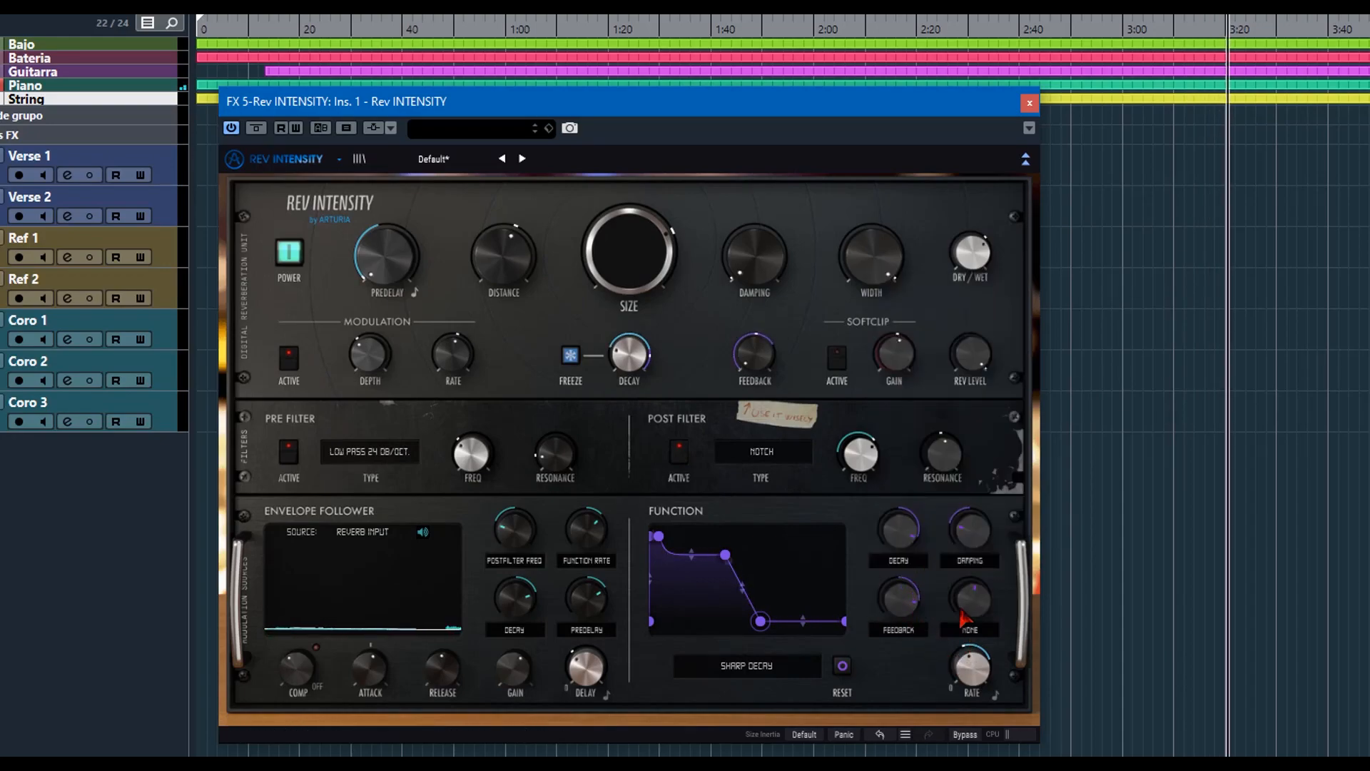
Turn the softclip back on and assign function destination 4 to Softclip Gain with an amount of about 0.824.
click(836, 366)
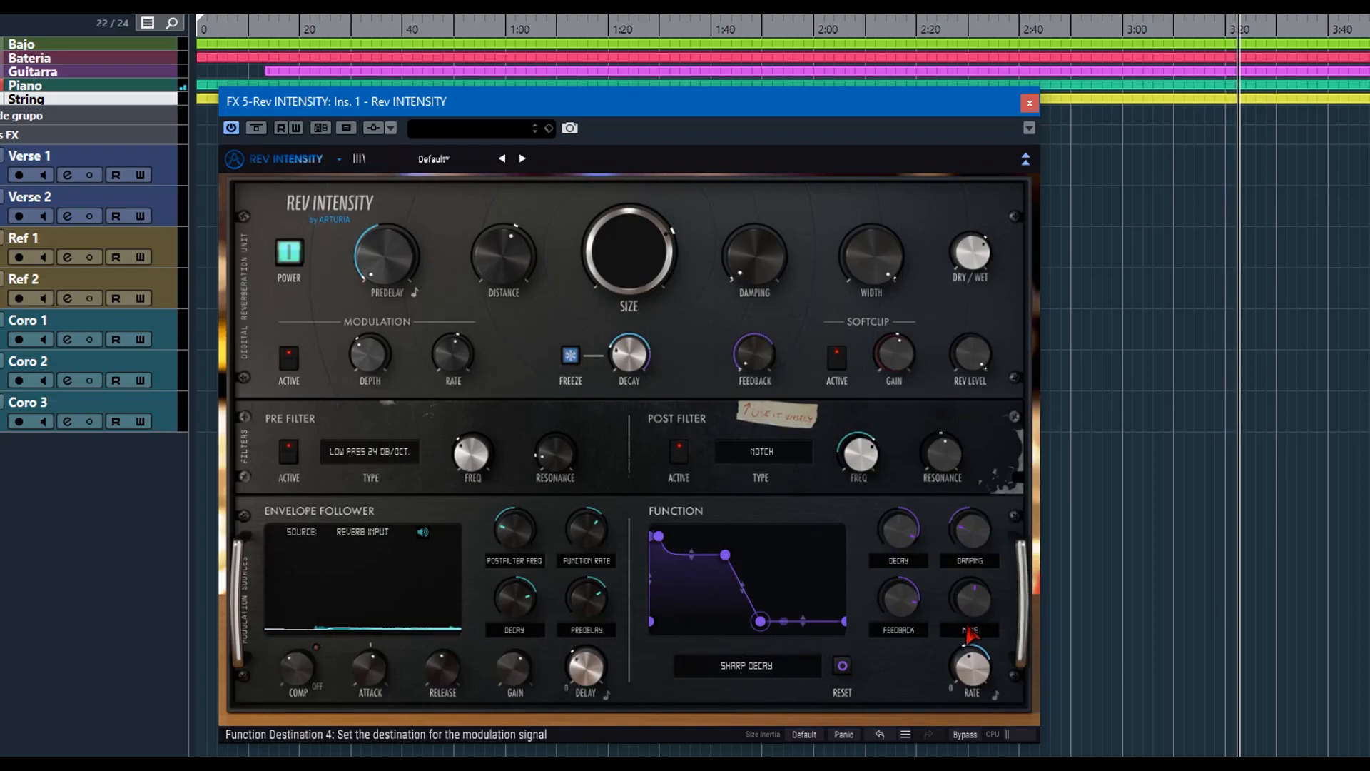
click(969, 631)
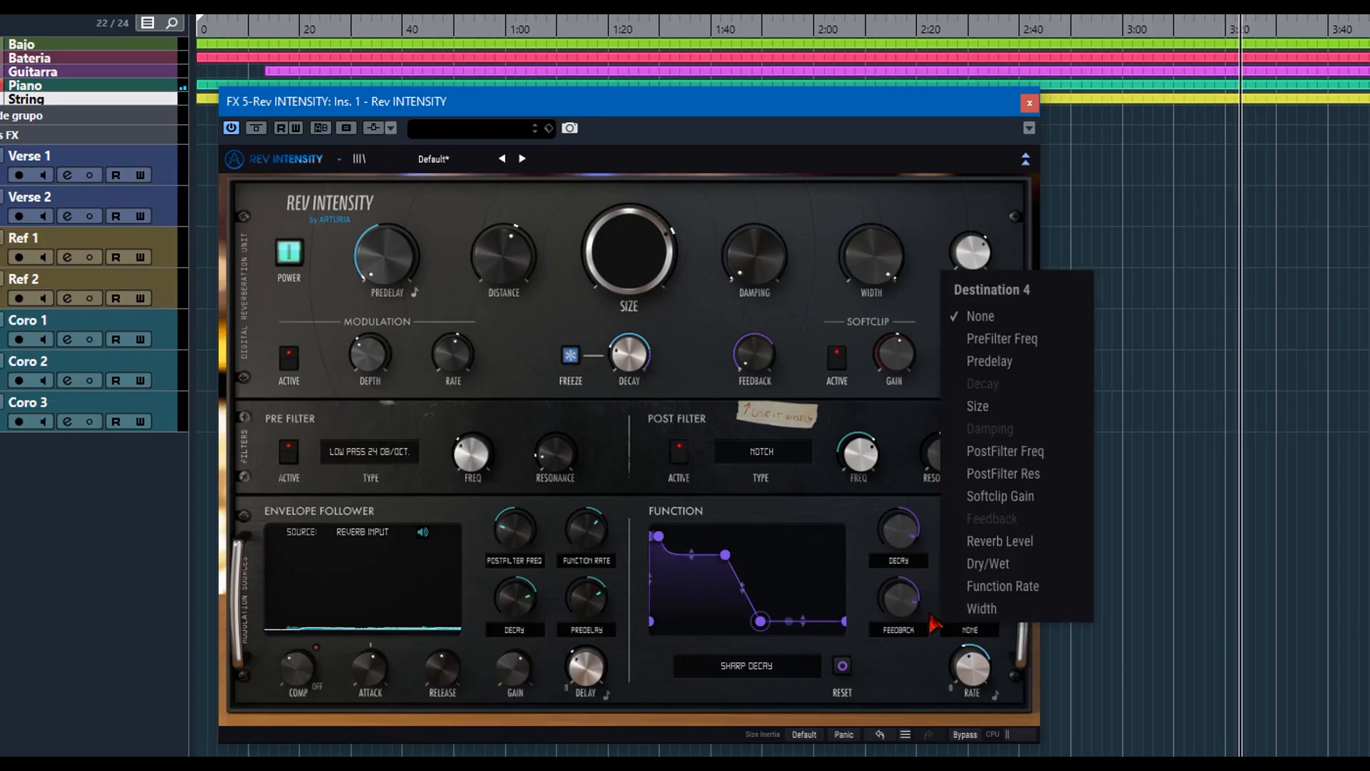
click(1000, 496)
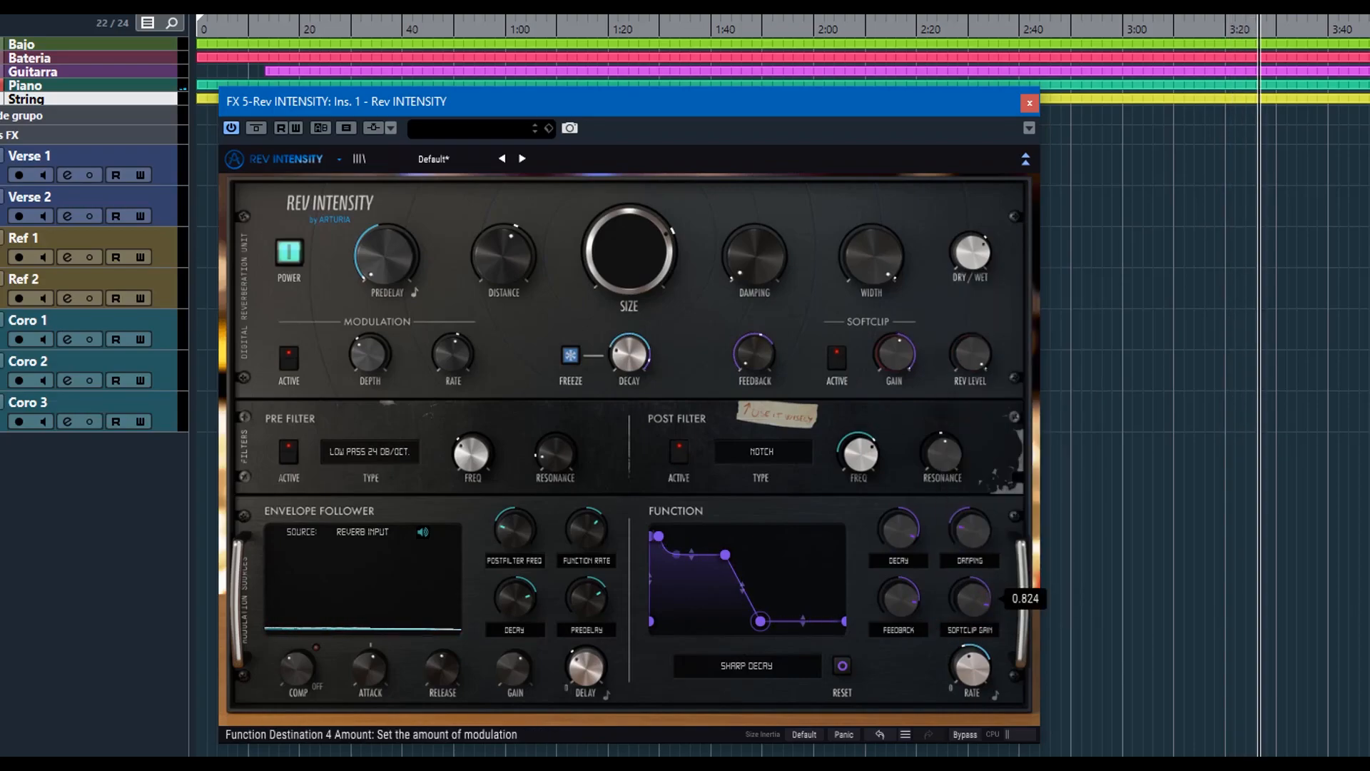